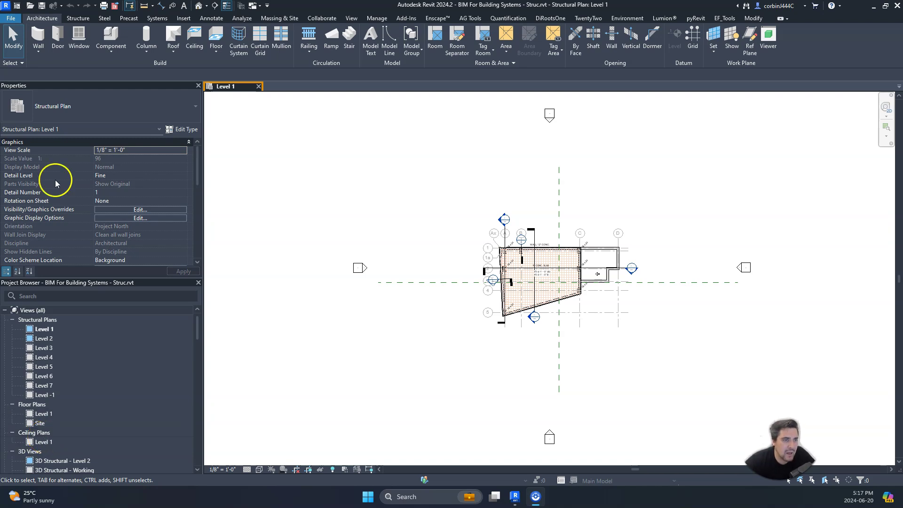
- Open sheet A103, which holds the Level 1 structural plan viewport
{"action": "scroll", "coordinate": [469, 228], "scroll_direction": "up", "scroll_amount": 3}
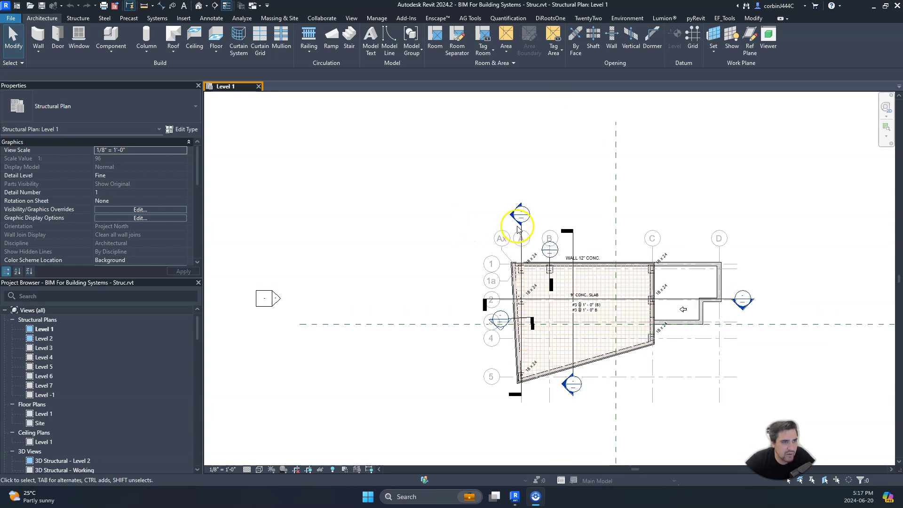
{"action": "scroll", "coordinate": [519, 229], "scroll_direction": "up", "scroll_amount": 2}
{"action": "scroll", "coordinate": [525, 248], "scroll_direction": "down", "scroll_amount": 2}
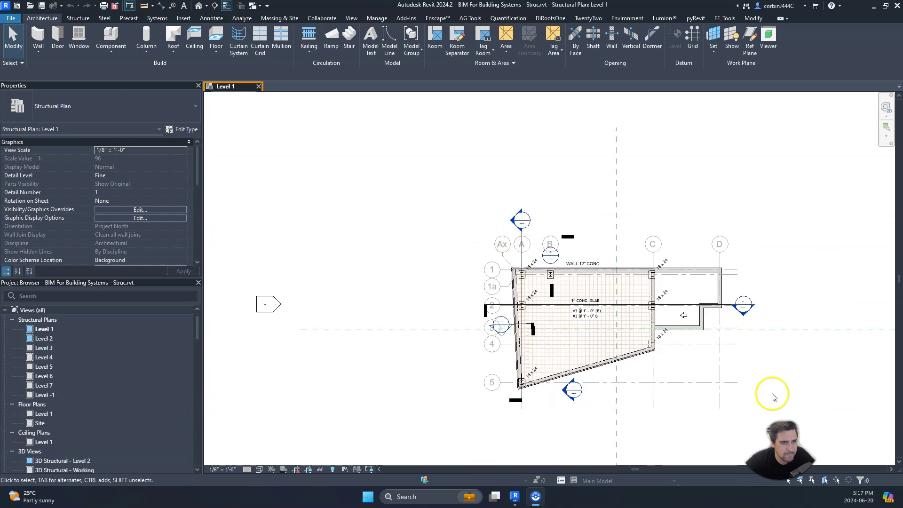
{"action": "scroll", "coordinate": [457, 264], "scroll_direction": "down", "scroll_amount": 2}
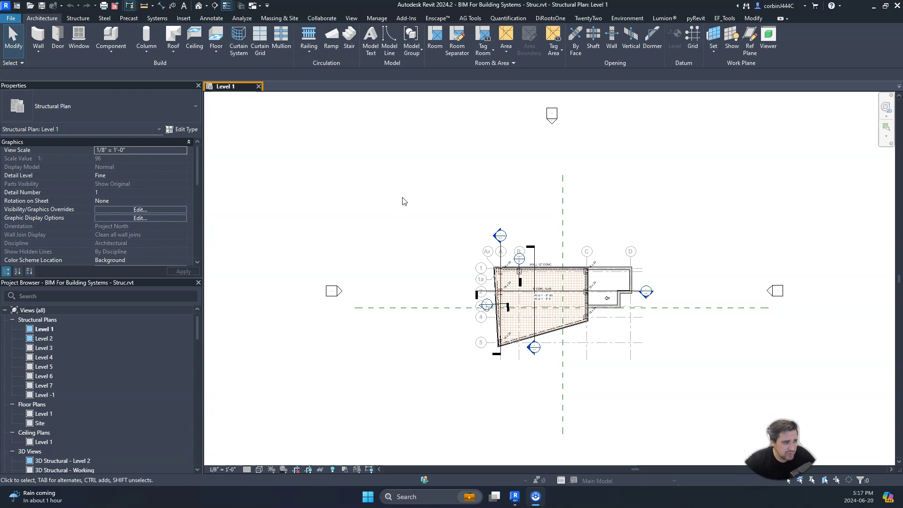
{"action": "scroll", "coordinate": [72, 394], "scroll_direction": "down", "scroll_amount": 10}
{"action": "scroll", "coordinate": [69, 391], "scroll_direction": "up", "scroll_amount": 5}
{"action": "left_click", "coordinate": [43, 398]}
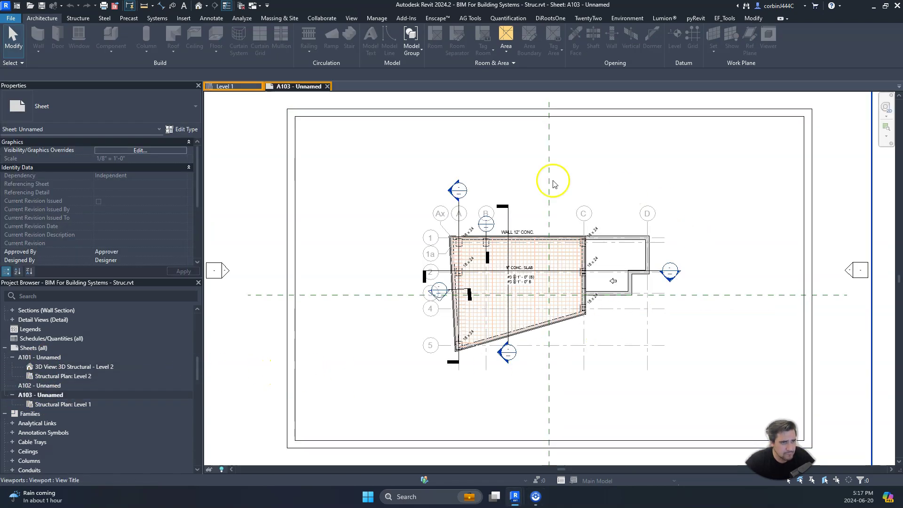
{"action": "scroll", "coordinate": [504, 252], "scroll_direction": "down", "scroll_amount": 2}
{"action": "scroll", "coordinate": [675, 294], "scroll_direction": "up", "scroll_amount": 1}
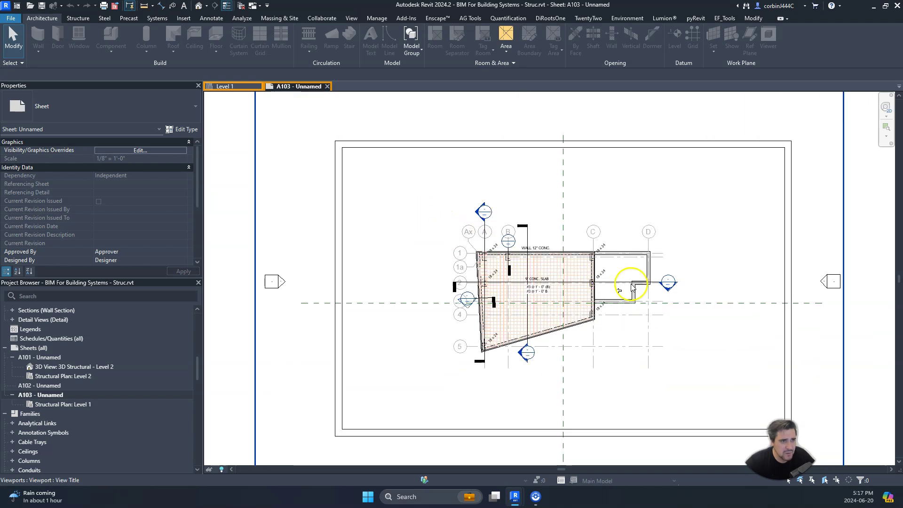
{"action": "scroll", "coordinate": [456, 309], "scroll_direction": "down", "scroll_amount": 2}
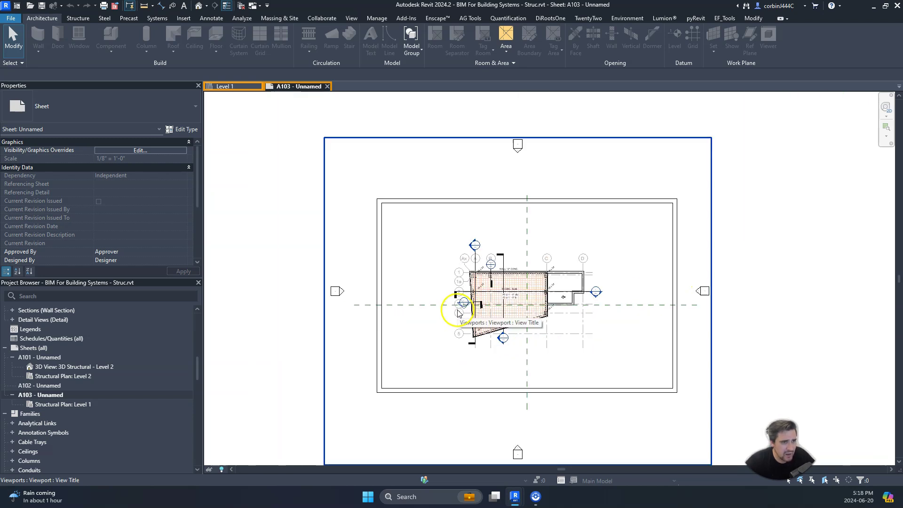
{"action": "scroll", "coordinate": [515, 272], "scroll_direction": "up", "scroll_amount": 3}
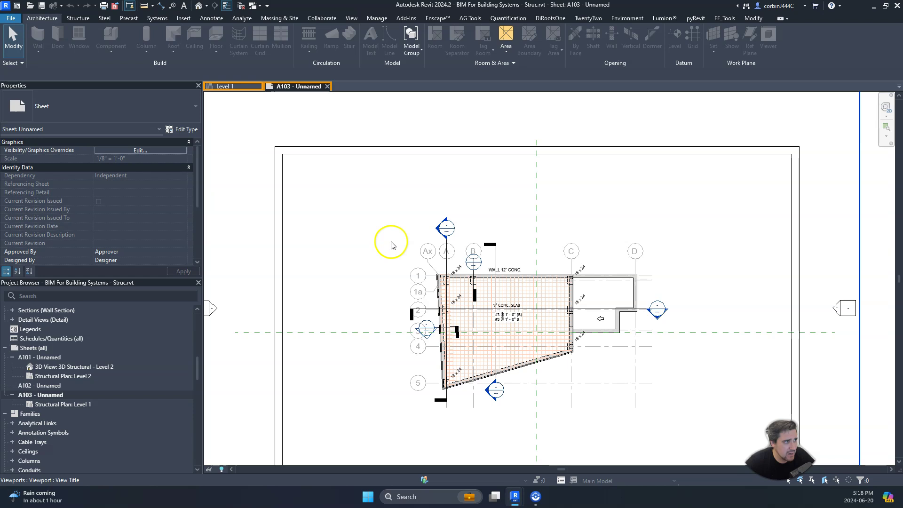
- Try the viewport at 3/16" = 1'-0", then return it to 1/8" = 1'-0"
{"action": "left_click", "coordinate": [267, 192]}
{"action": "left_click", "coordinate": [179, 150]}
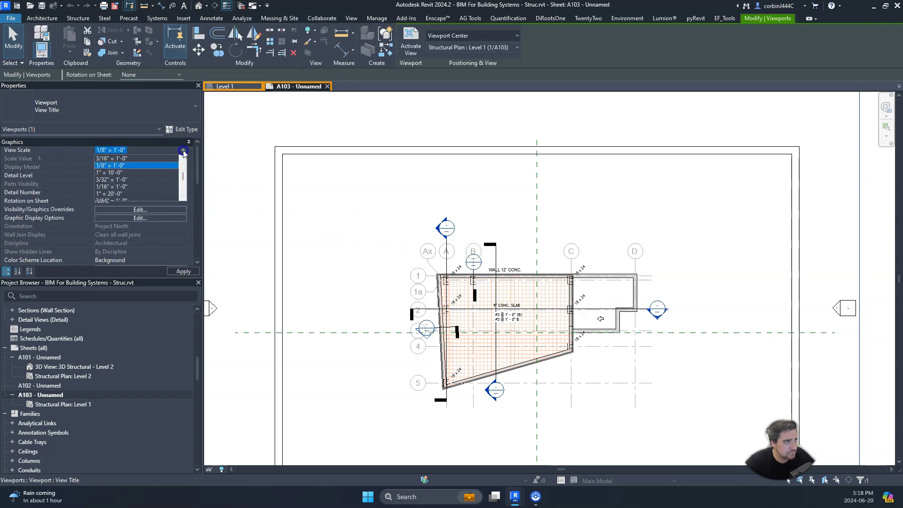
{"action": "left_click", "coordinate": [113, 166]}
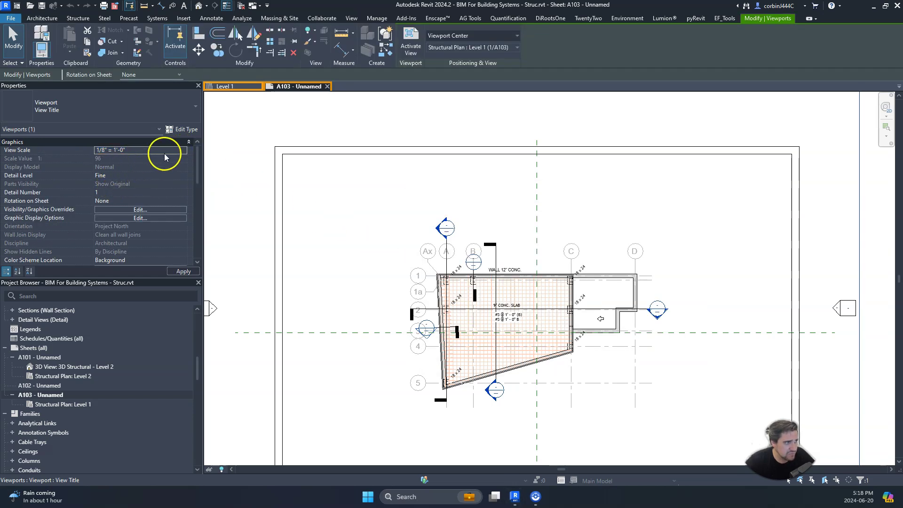
{"action": "left_click", "coordinate": [183, 151]}
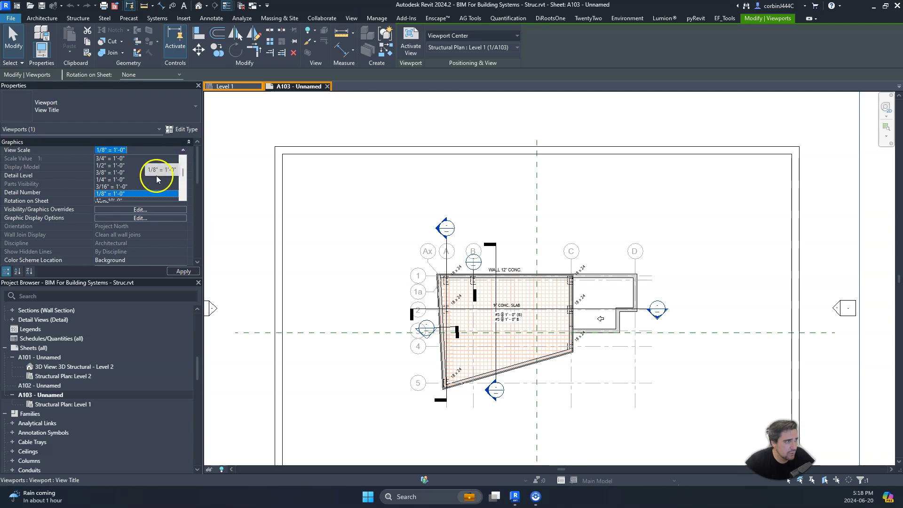
{"action": "left_click", "coordinate": [111, 187]}
{"action": "scroll", "coordinate": [498, 222], "scroll_direction": "down", "scroll_amount": 2}
{"action": "scroll", "coordinate": [498, 221], "scroll_direction": "down", "scroll_amount": 2}
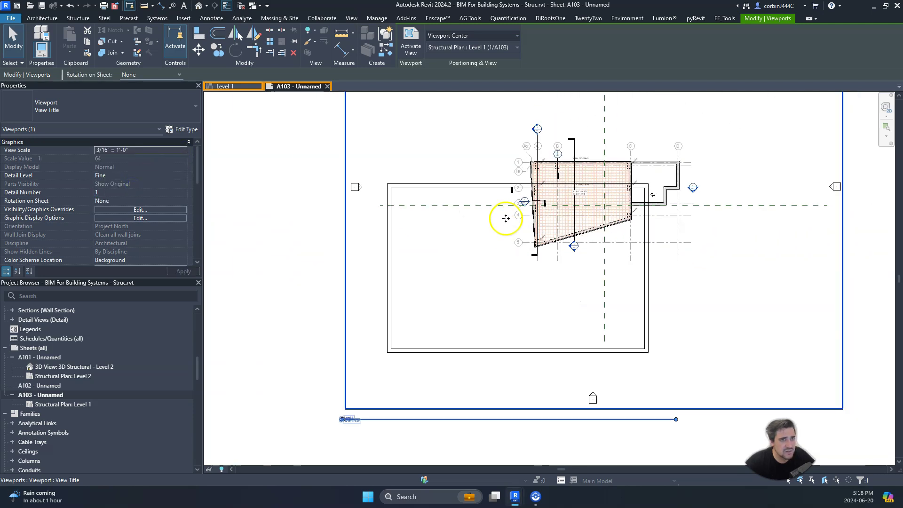
{"action": "left_click", "coordinate": [182, 150]}
{"action": "left_click", "coordinate": [122, 187]}
{"action": "left_click", "coordinate": [112, 199]}
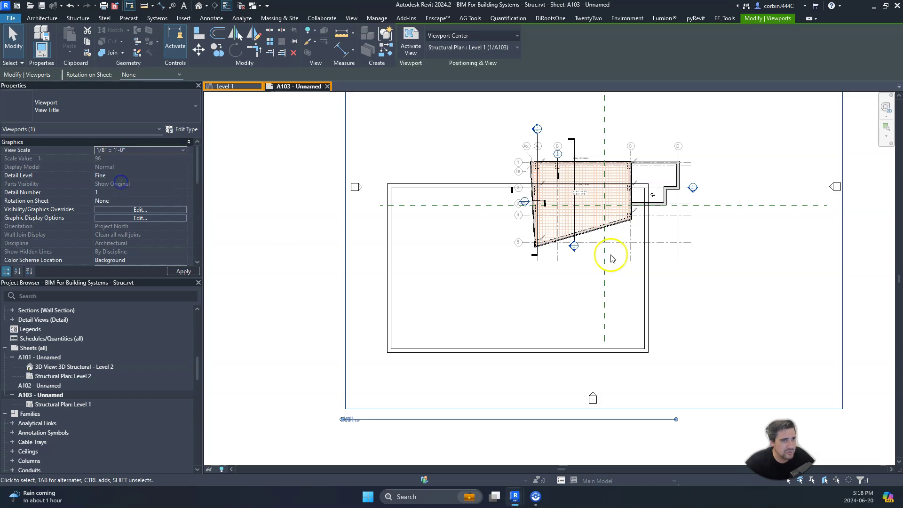
{"action": "scroll", "coordinate": [512, 236], "scroll_direction": "up", "scroll_amount": 2}
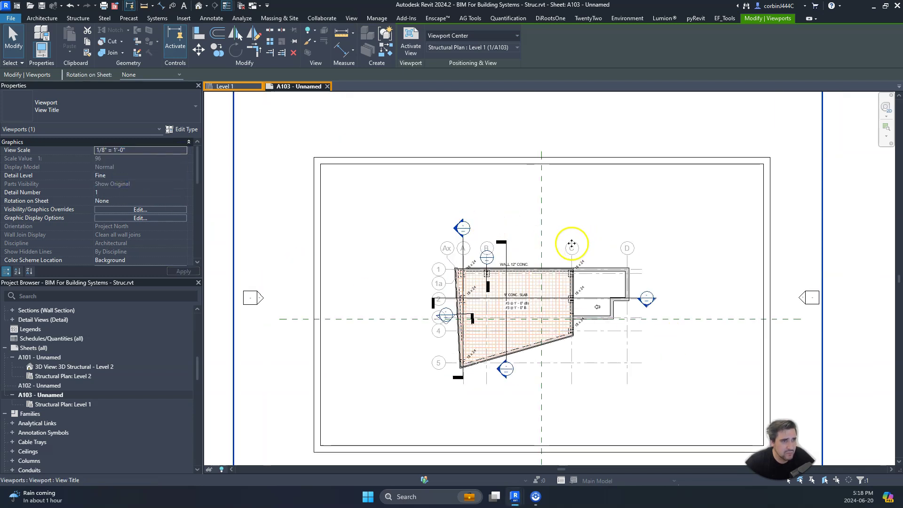
- Switch back to the Level 1 structural plan and select grid line C
{"action": "left_click", "coordinate": [243, 88]}
{"action": "scroll", "coordinate": [564, 278], "scroll_direction": "up", "scroll_amount": 3}
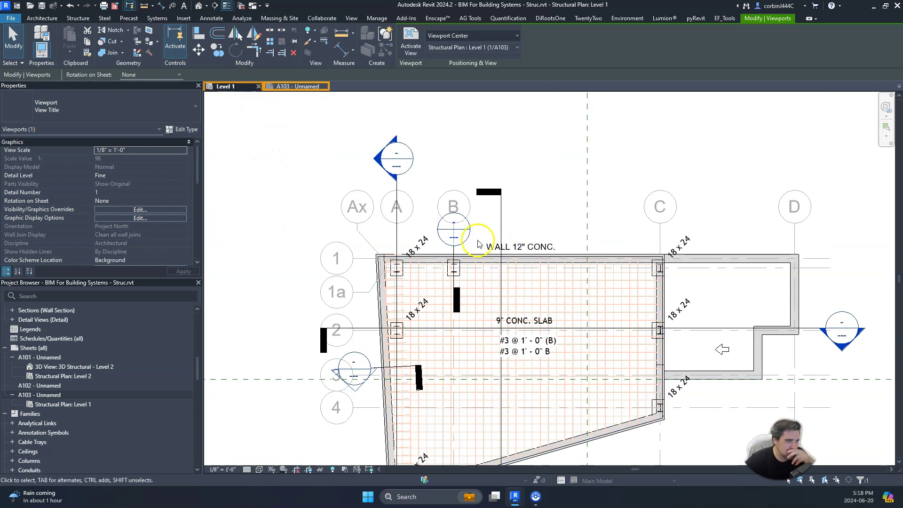
{"action": "left_click", "coordinate": [660, 215]}
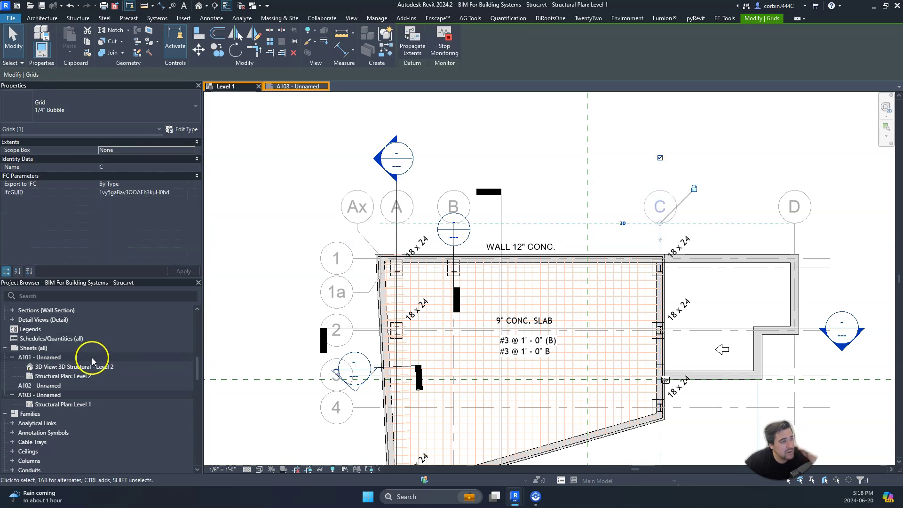
{"action": "scroll", "coordinate": [42, 447], "scroll_direction": "down", "scroll_amount": 3}
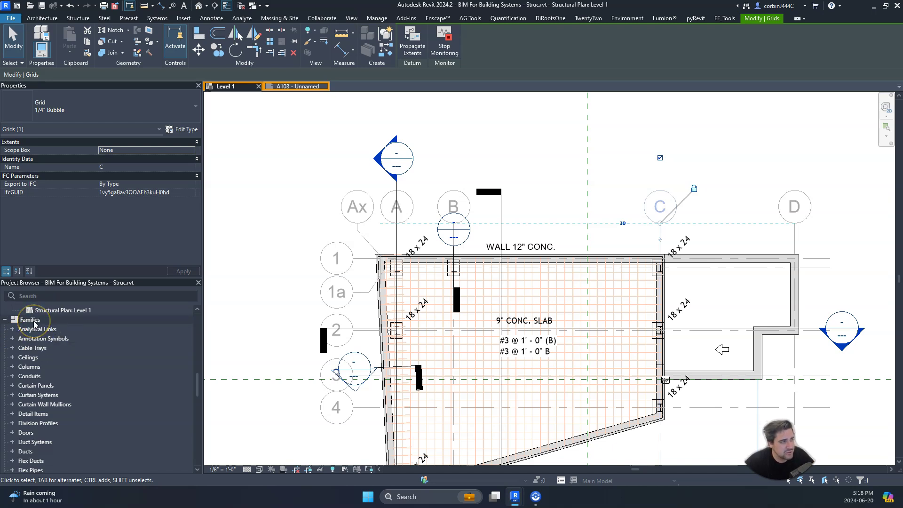
- Find Grid Head - No Bubble under Annotation Symbols, then select grid Ax
{"action": "left_click", "coordinate": [13, 339]}
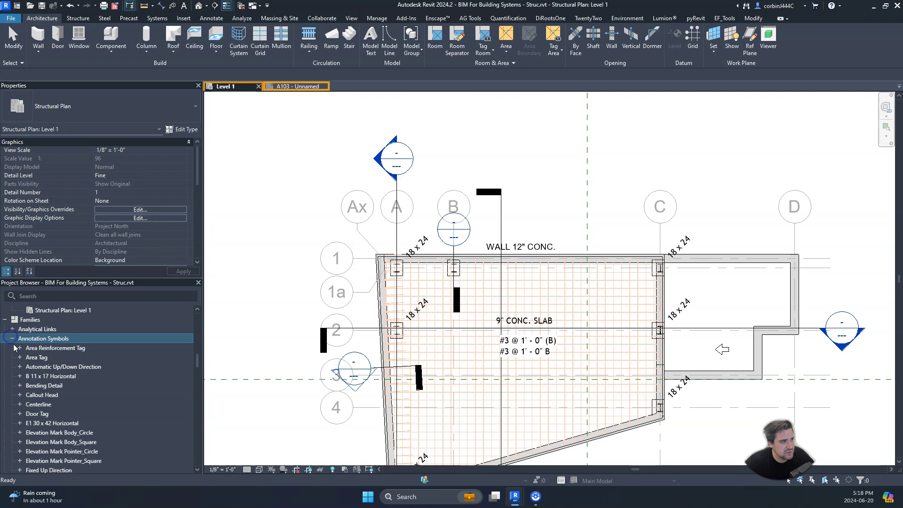
{"action": "left_click", "coordinate": [45, 367]}
{"action": "scroll", "coordinate": [56, 423], "scroll_direction": "down", "scroll_amount": 5}
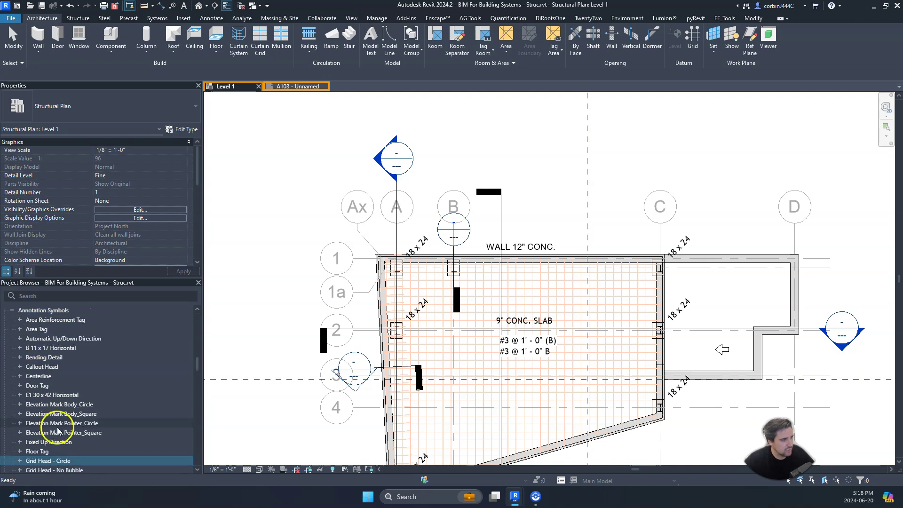
{"action": "left_click", "coordinate": [28, 368]}
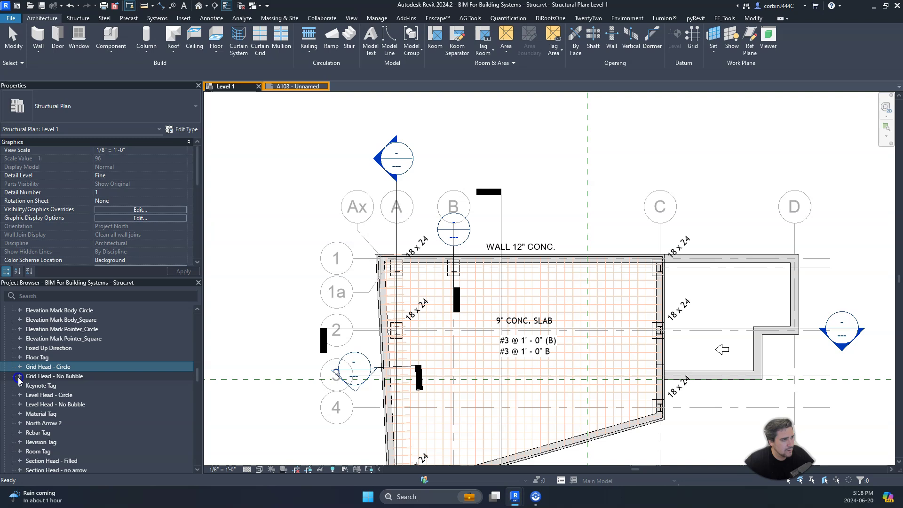
{"action": "left_click", "coordinate": [18, 377]}
{"action": "left_click", "coordinate": [360, 245]}
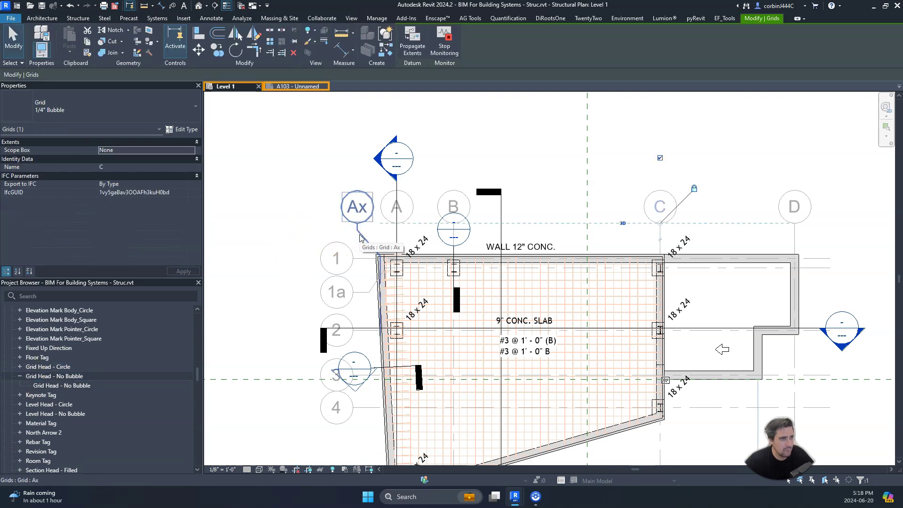
{"action": "left_click", "coordinate": [360, 237]}
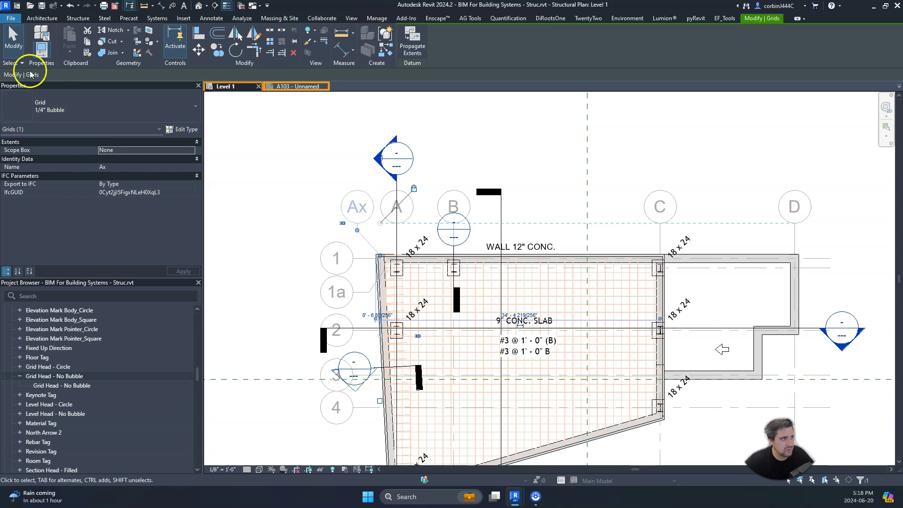
- Set the 1/4" Bubble grid type's symbol to Grid Head - No Bubble, then deselect grid Ax
{"action": "left_click", "coordinate": [67, 107]}
{"action": "left_click", "coordinate": [97, 102]}
{"action": "left_click", "coordinate": [179, 131]}
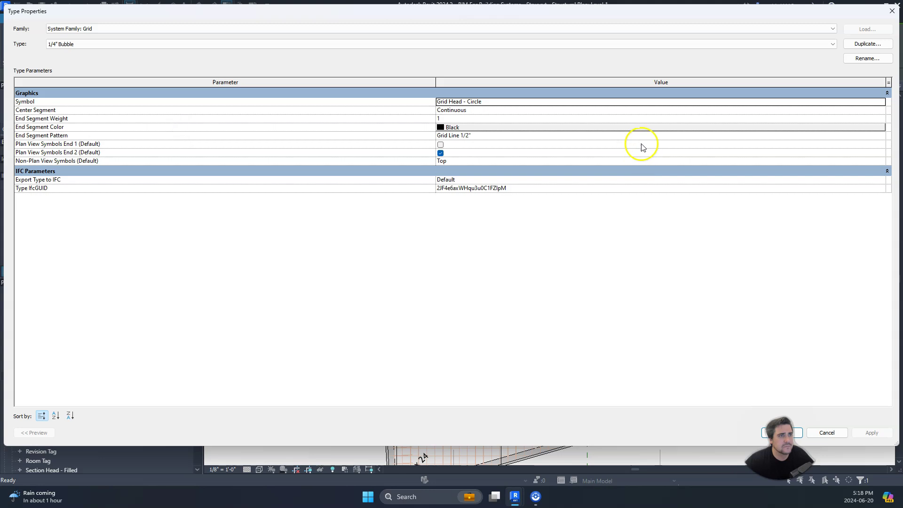
{"action": "left_click", "coordinate": [881, 102]}
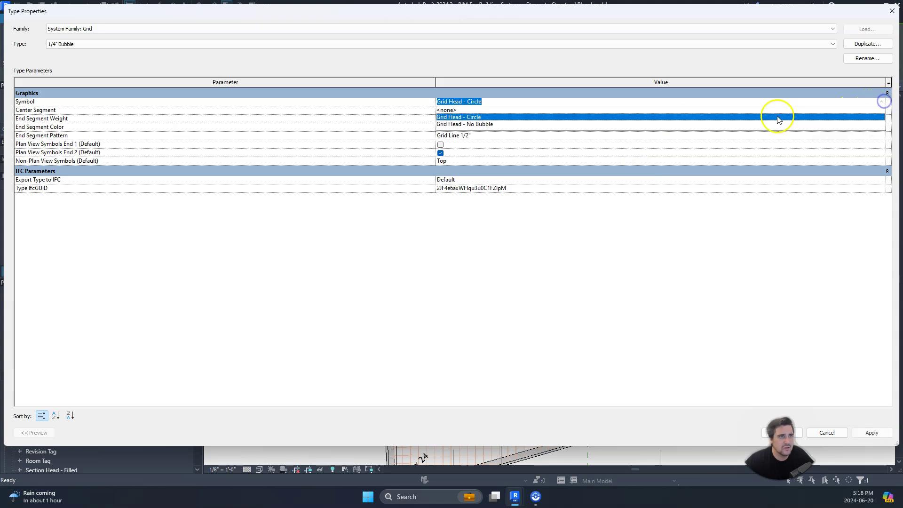
{"action": "left_click", "coordinate": [470, 124]}
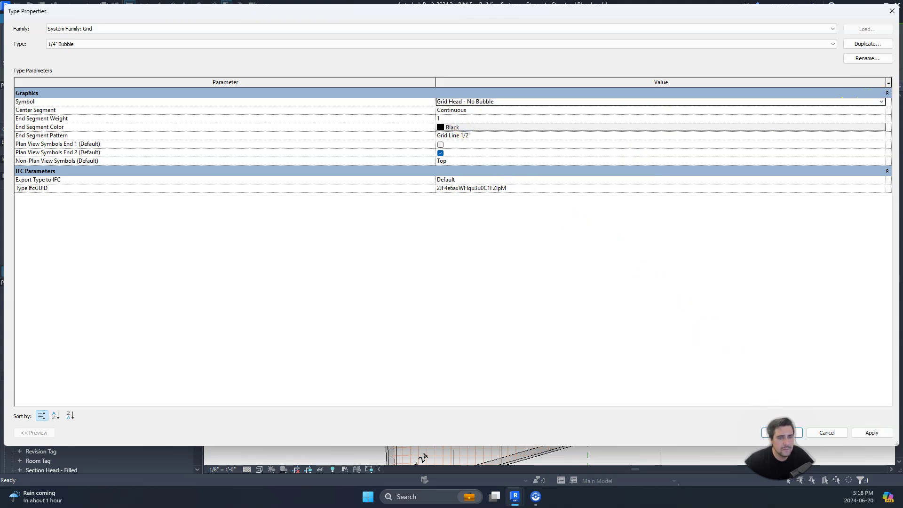
{"action": "left_click", "coordinate": [872, 433]}
{"action": "double_click", "coordinate": [686, 11]}
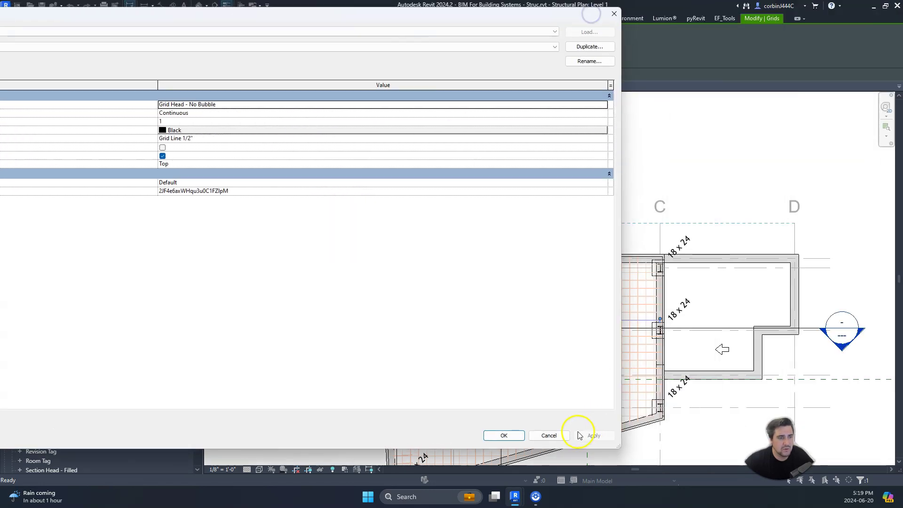
{"action": "left_click", "coordinate": [503, 435]}
{"action": "left_click", "coordinate": [300, 219]}
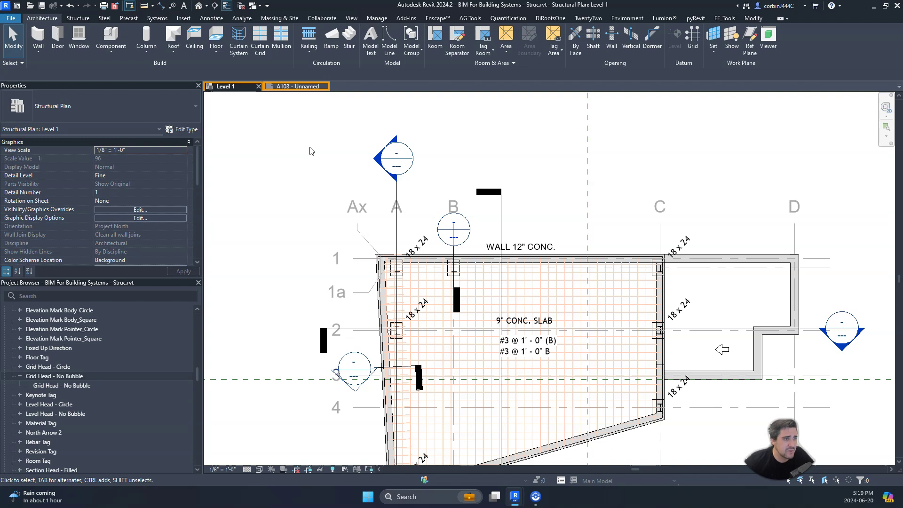
- Edit the Grid Head - No Bubble family, renaming its label type 1/16" with 1/16" text size
{"action": "right_click", "coordinate": [48, 376]}
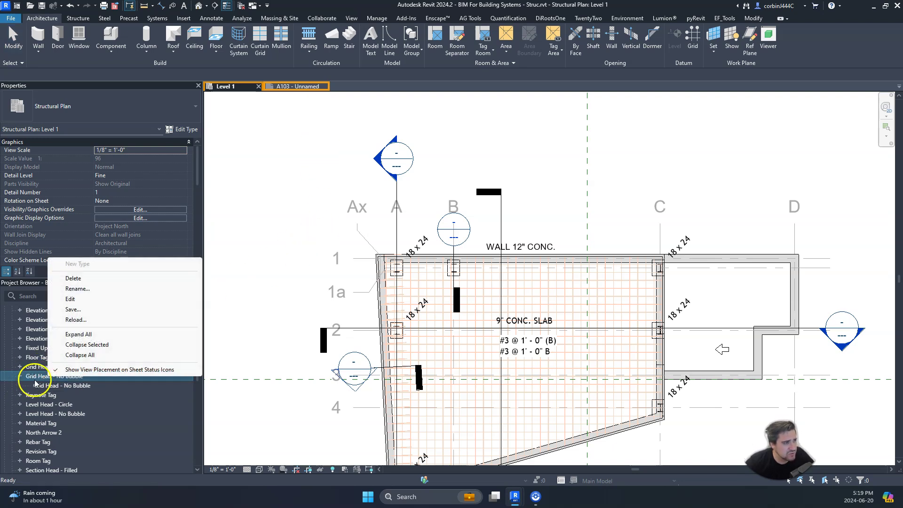
{"action": "left_click", "coordinate": [77, 300]}
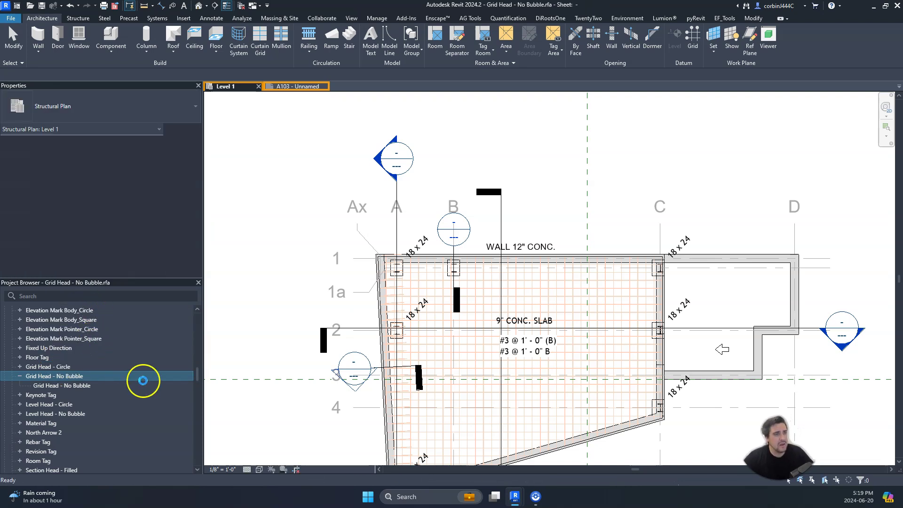
{"action": "left_click", "coordinate": [548, 290]}
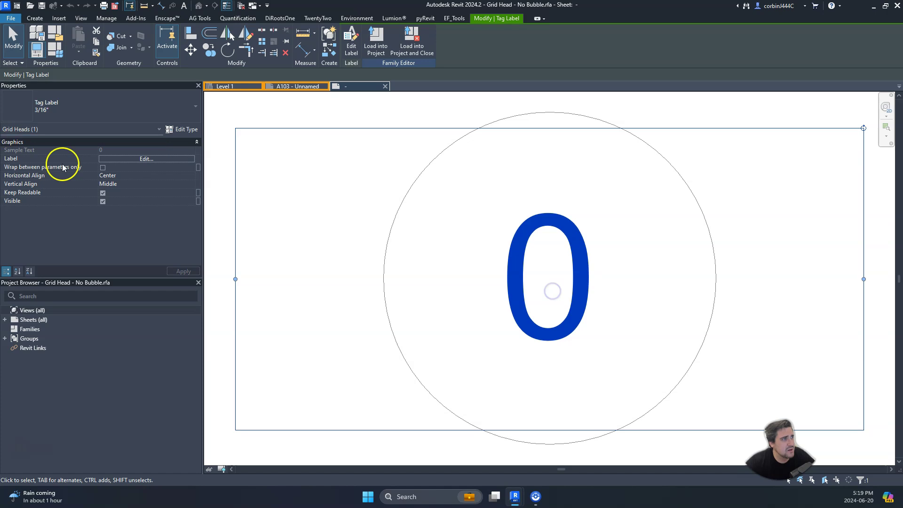
{"action": "left_click", "coordinate": [186, 134]}
{"action": "left_click", "coordinate": [866, 61]}
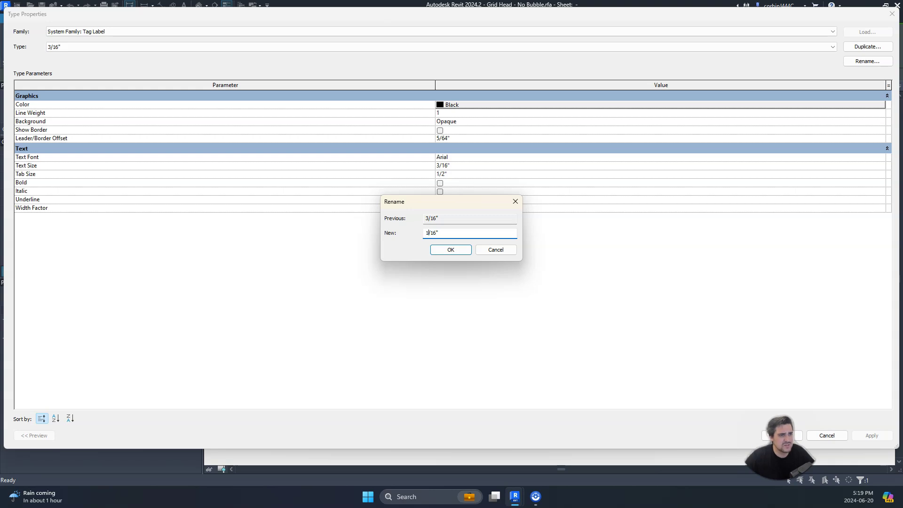
{"action": "type", "text": "1"}
{"action": "key", "text": "Return"}
{"action": "left_click", "coordinate": [438, 165]}
{"action": "key", "text": "BackSpace"}
{"action": "type", "text": "1"}
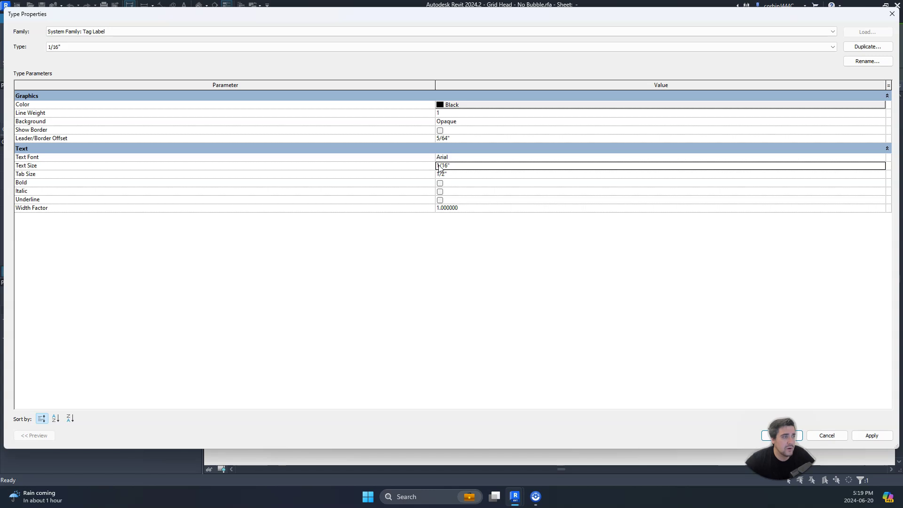
{"action": "double_click", "coordinate": [723, 14]}
{"action": "left_click", "coordinate": [594, 439]}
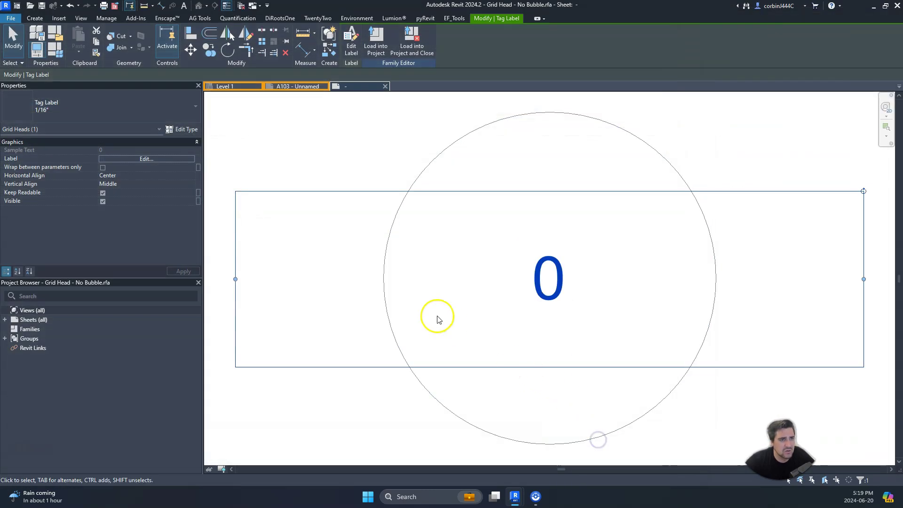
- Change the circle around the label to a 1/8" radius
{"action": "scroll", "coordinate": [510, 246], "scroll_direction": "down", "scroll_amount": 4}
{"action": "left_click", "coordinate": [527, 180]}
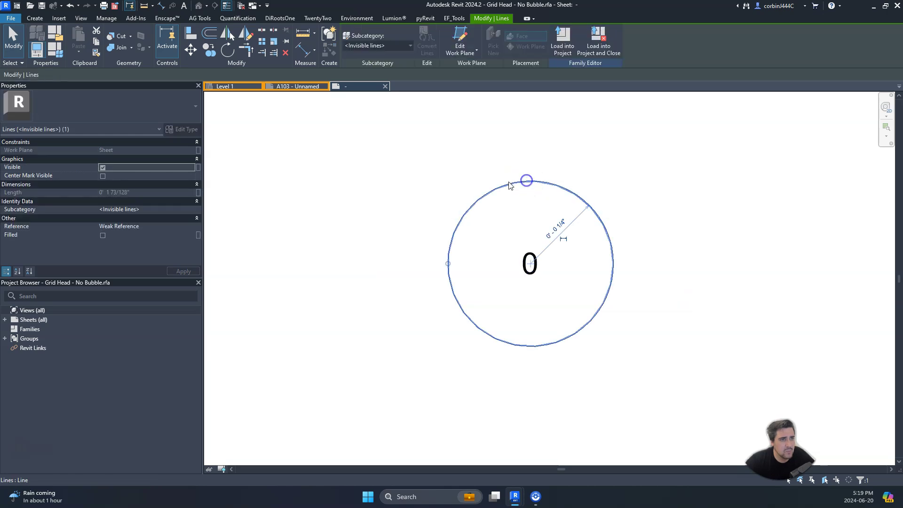
{"action": "scroll", "coordinate": [508, 184], "scroll_direction": "up", "scroll_amount": 2}
{"action": "left_click", "coordinate": [574, 242]}
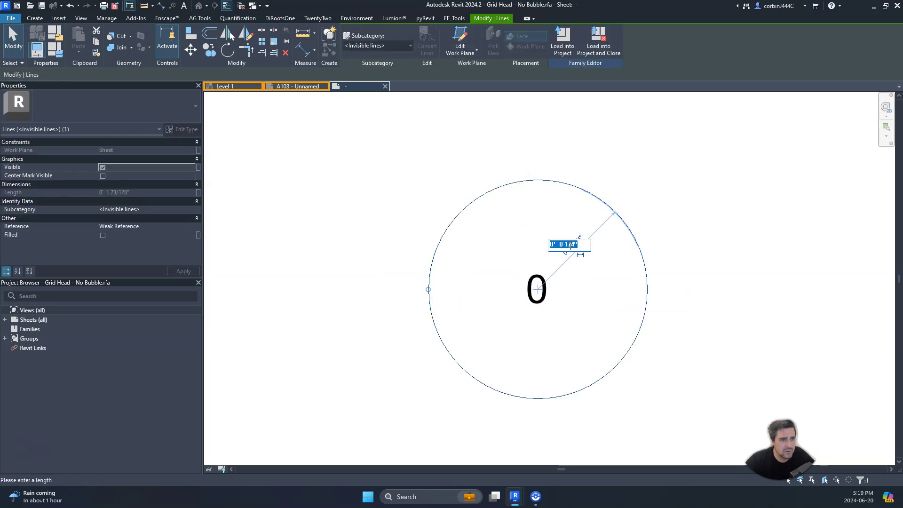
{"action": "key", "text": "Return"}
{"action": "left_click", "coordinate": [553, 255]}
- Load the grid head into the project, agree to save it, and browse to the Tutorial folder
{"action": "left_click", "coordinate": [550, 186]}
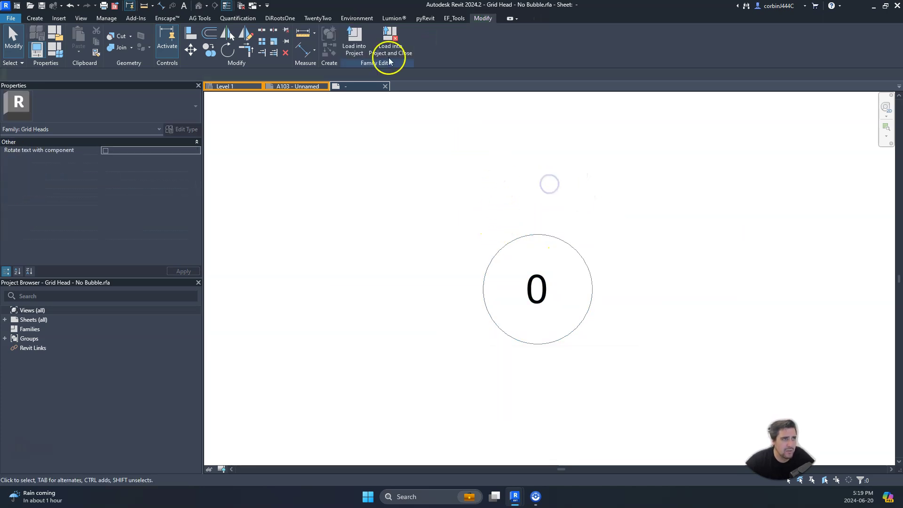
{"action": "left_click", "coordinate": [397, 43]}
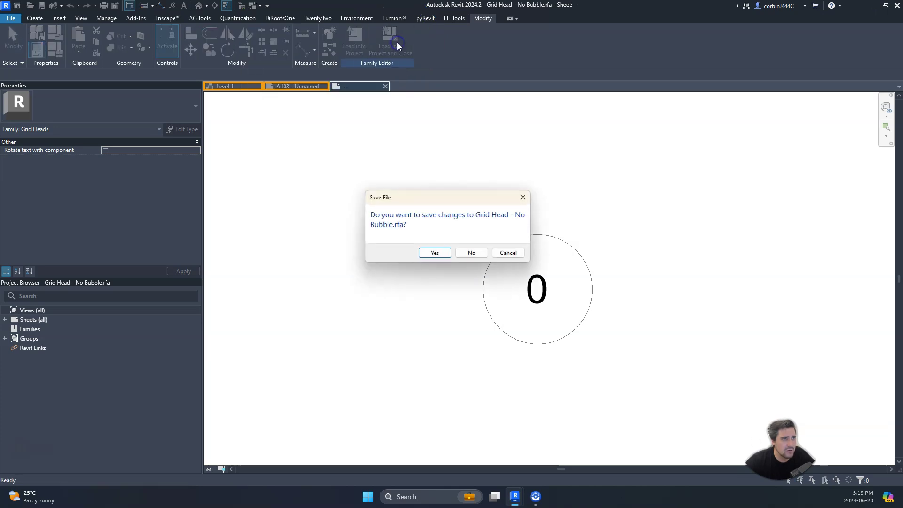
{"action": "left_click", "coordinate": [435, 253]}
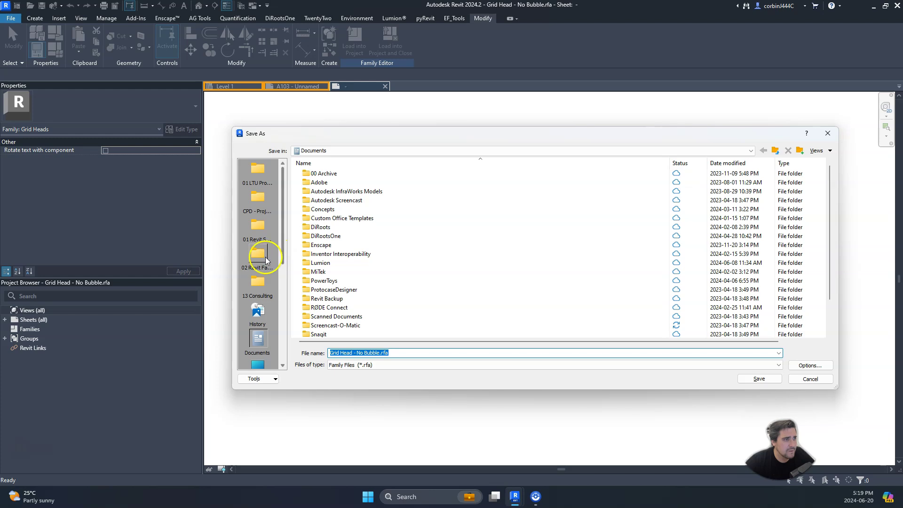
{"action": "left_click", "coordinate": [255, 183]}
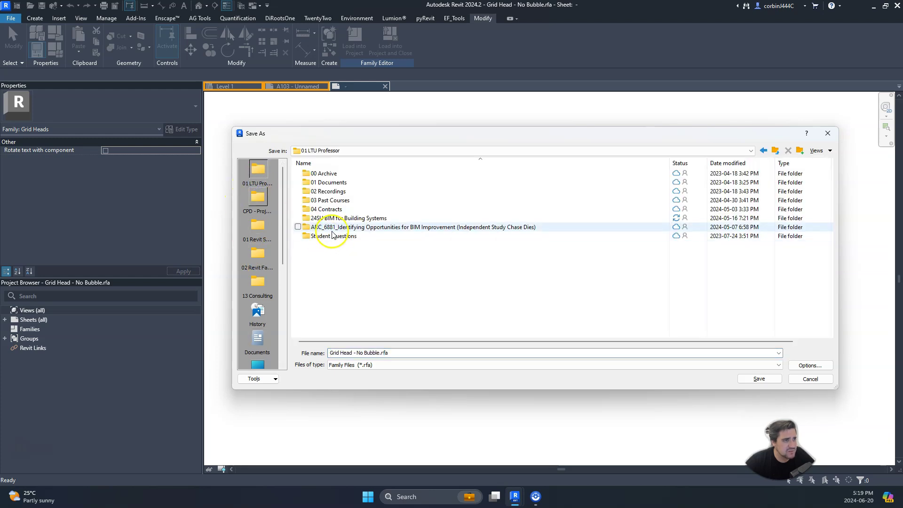
{"action": "left_click", "coordinate": [338, 219]}
{"action": "double_click", "coordinate": [337, 219]}
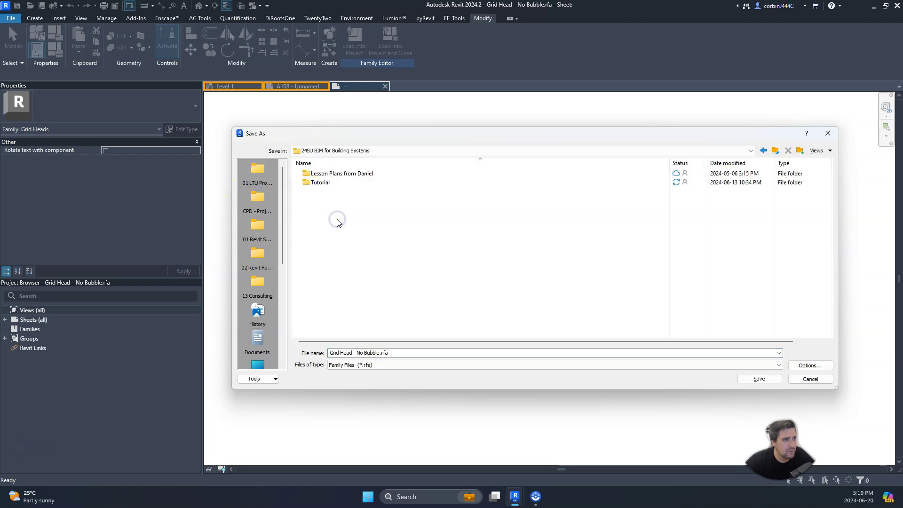
{"action": "double_click", "coordinate": [327, 183]}
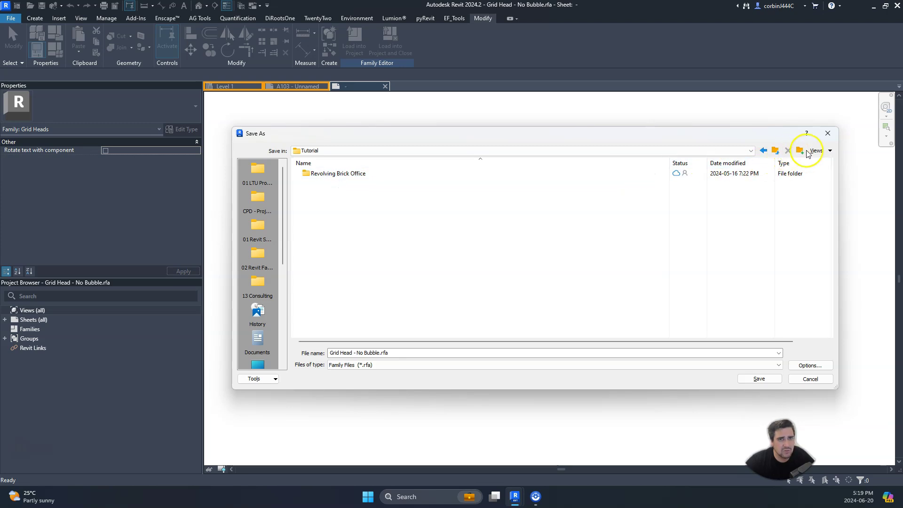
- Create a Famlies folder in Tutorial and save the family as Grid Head - No Bubble BIM.rfa
{"action": "left_click", "coordinate": [800, 150]}
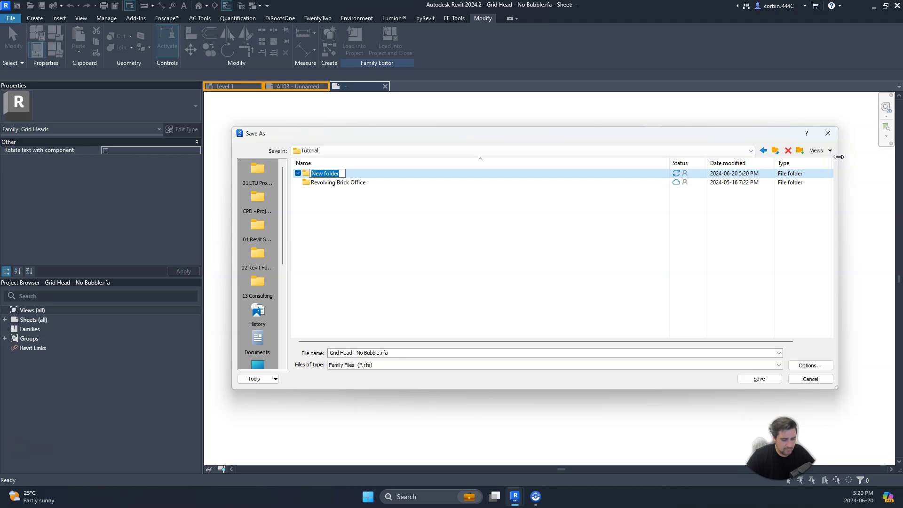
{"action": "type", "text": "Families"}
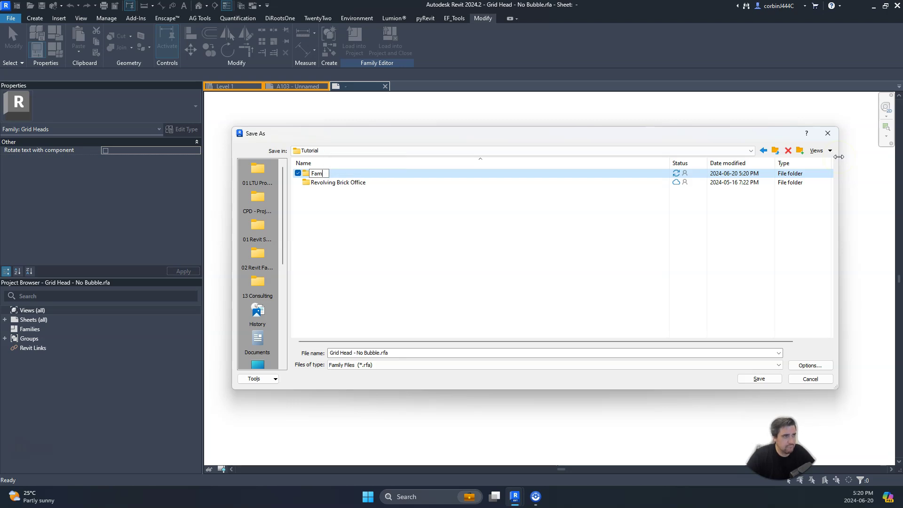
{"action": "key", "text": "Return"}
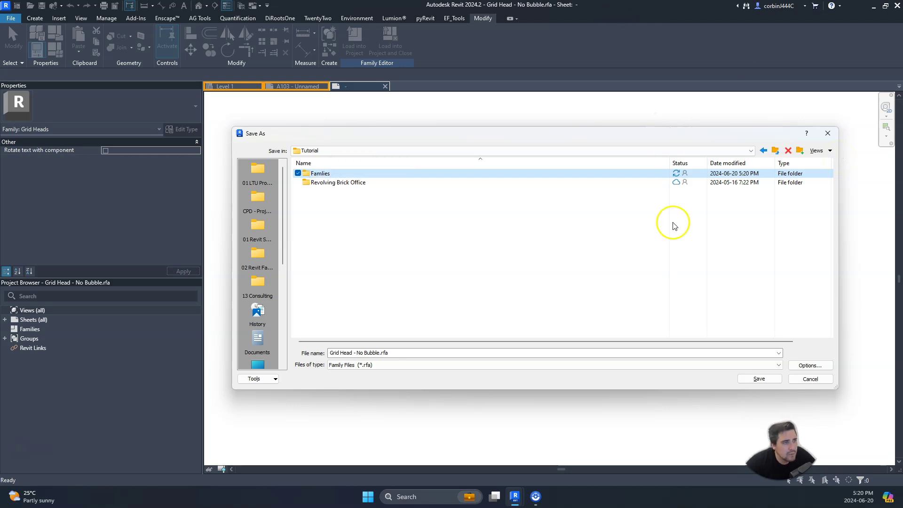
{"action": "double_click", "coordinate": [313, 174]}
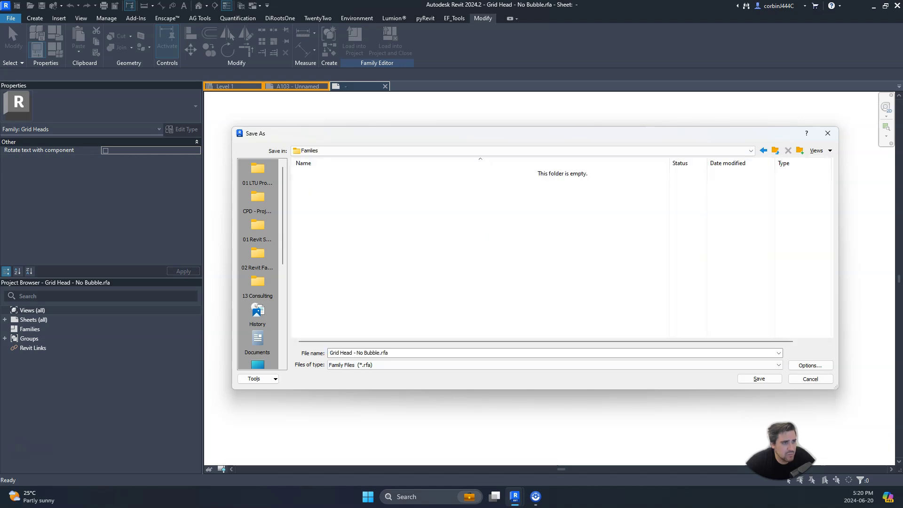
{"action": "left_click", "coordinate": [771, 379]}
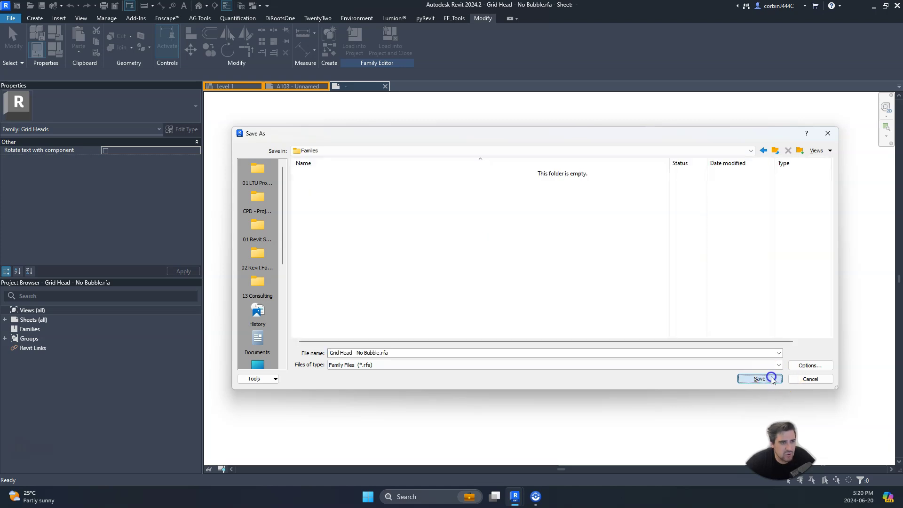
{"action": "double_click", "coordinate": [329, 353]}
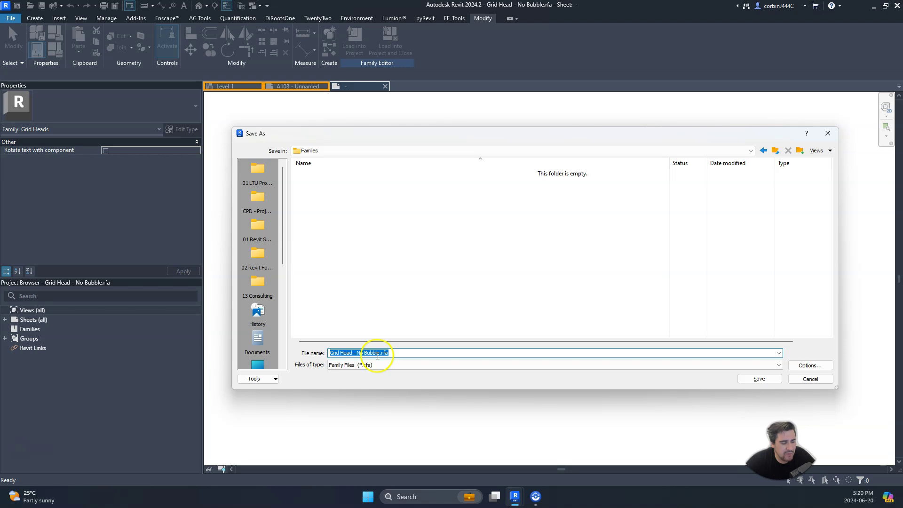
{"action": "left_click", "coordinate": [378, 355]}
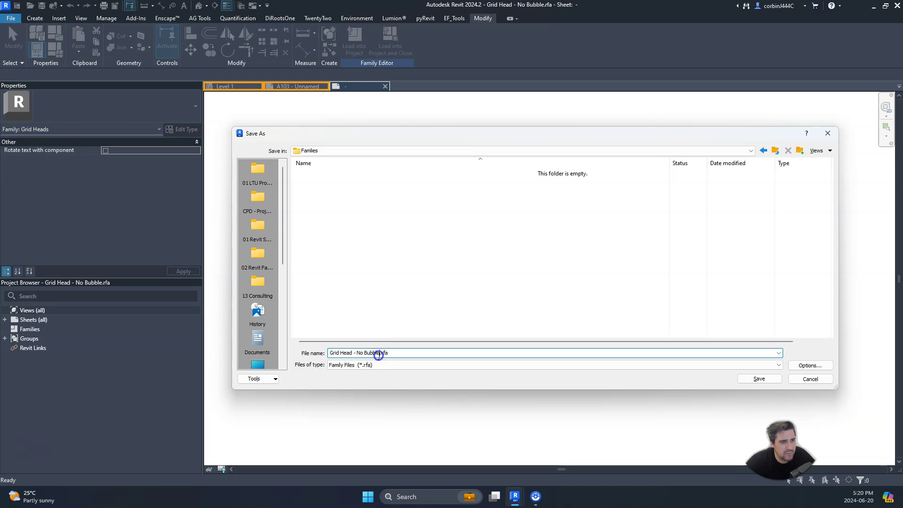
{"action": "type", "text": "BIM"}
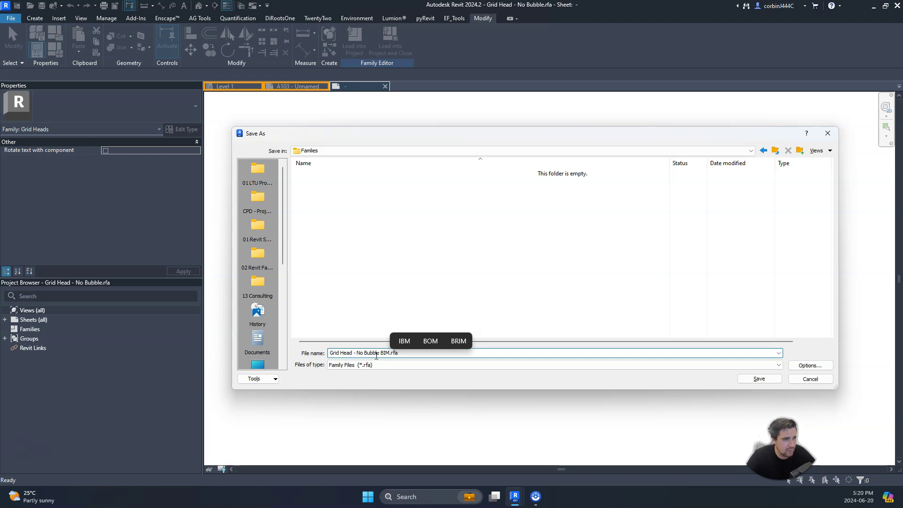
{"action": "key", "text": "Return"}
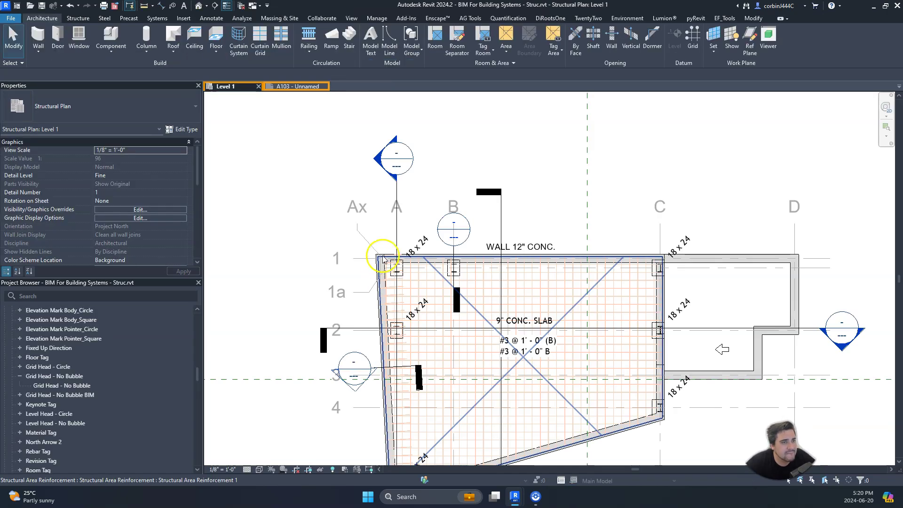
- Switch grid 1's type symbol to Grid Head - No Bubble BIM
{"action": "left_click", "coordinate": [337, 262]}
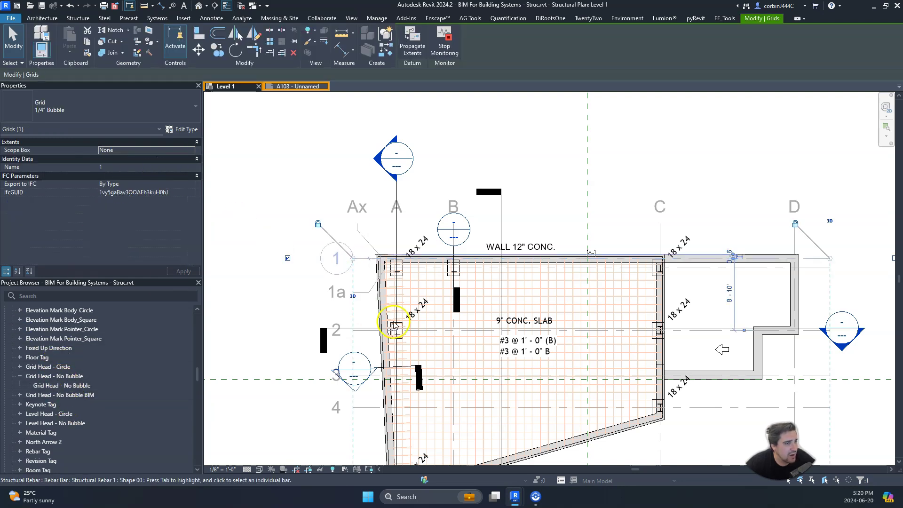
{"action": "left_click", "coordinate": [185, 129]}
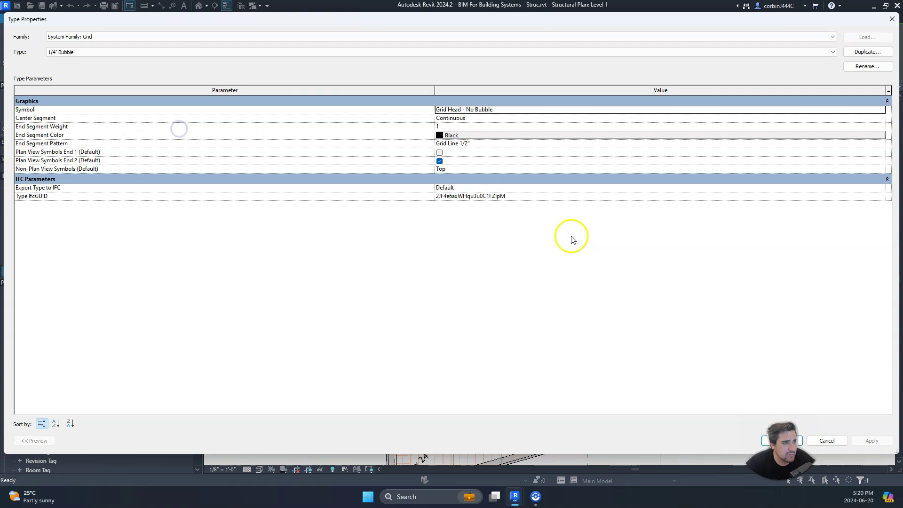
{"action": "left_click", "coordinate": [882, 110]}
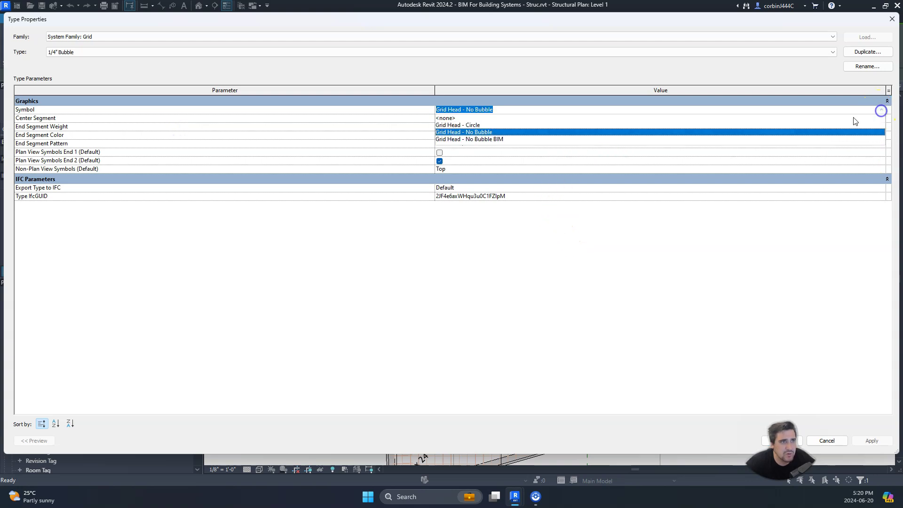
{"action": "left_click", "coordinate": [489, 139]}
{"action": "left_click_drag", "start_coordinate": [665, 19], "coordinate": [444, 14]}
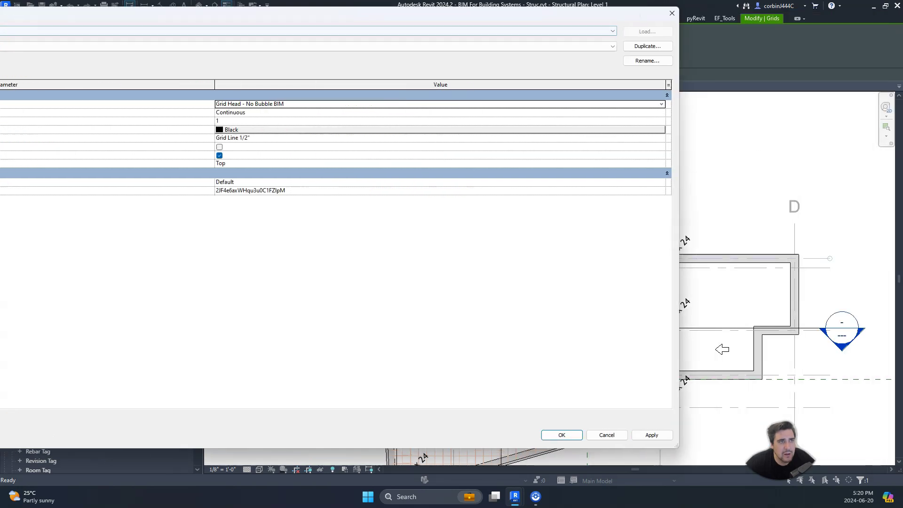
{"action": "left_click", "coordinate": [561, 435]}
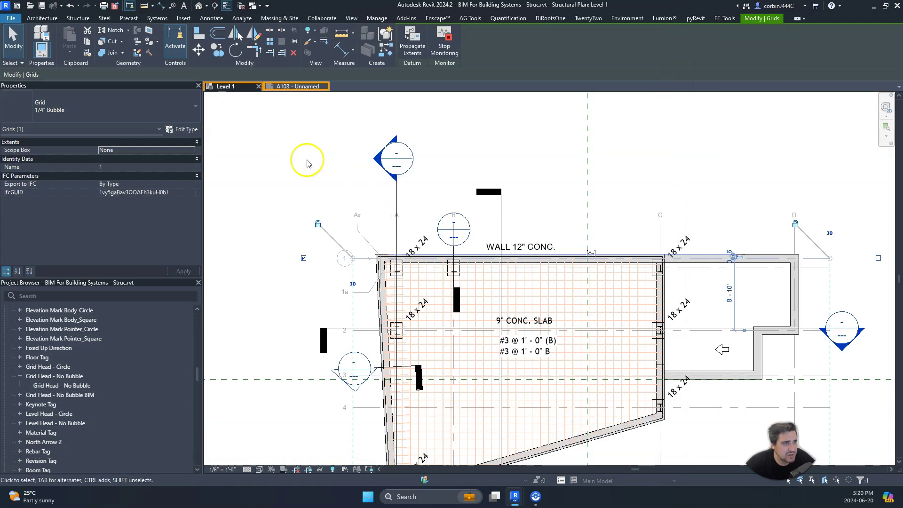
- Edit the 18 x 24 column tag family and set its label text size to 1/16"
{"action": "left_click", "coordinate": [302, 165]}
{"action": "scroll", "coordinate": [416, 239], "scroll_direction": "up", "scroll_amount": 2}
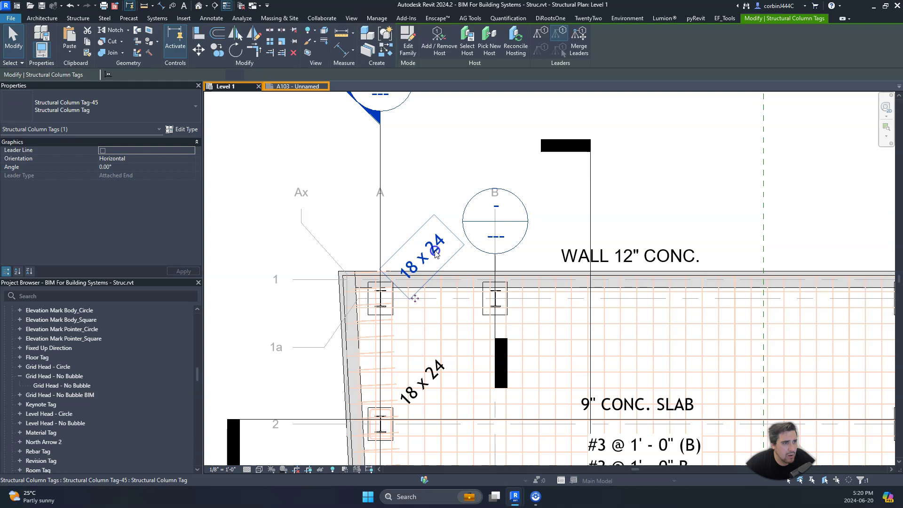
{"action": "left_click", "coordinate": [408, 42]}
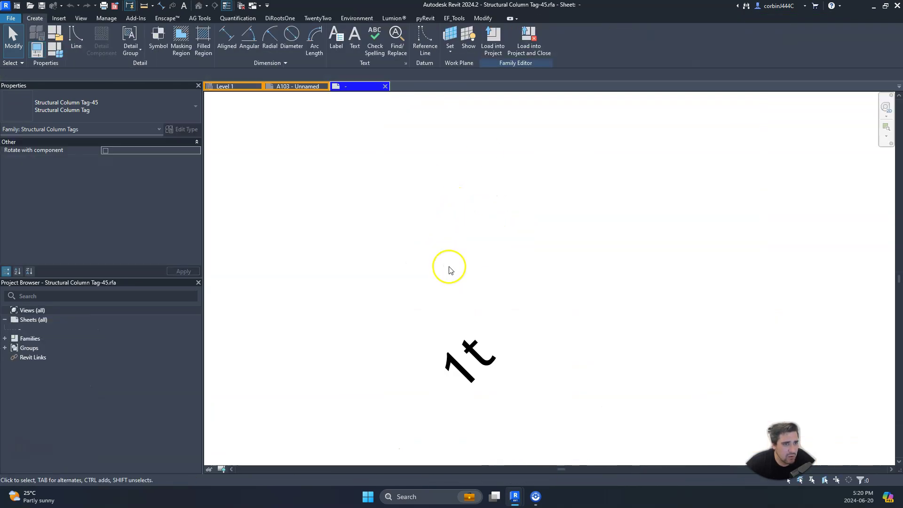
{"action": "left_click", "coordinate": [488, 352]}
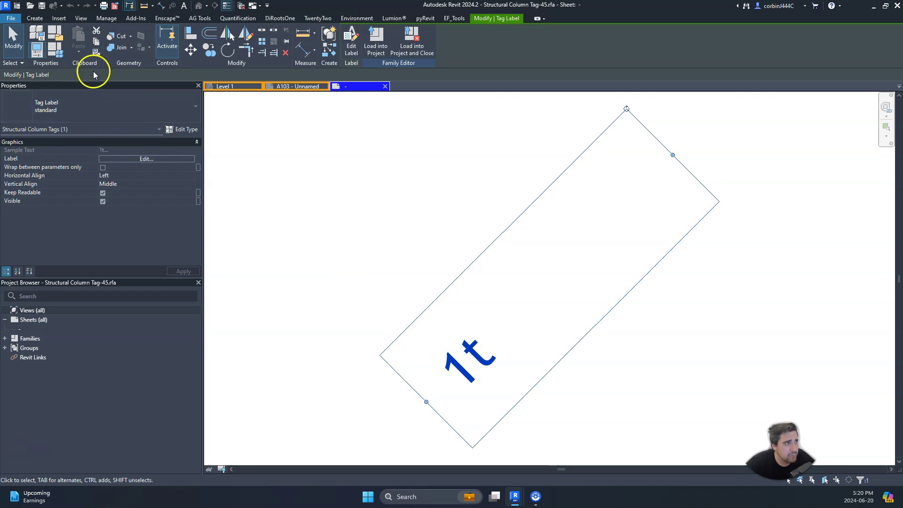
{"action": "left_click", "coordinate": [173, 131]}
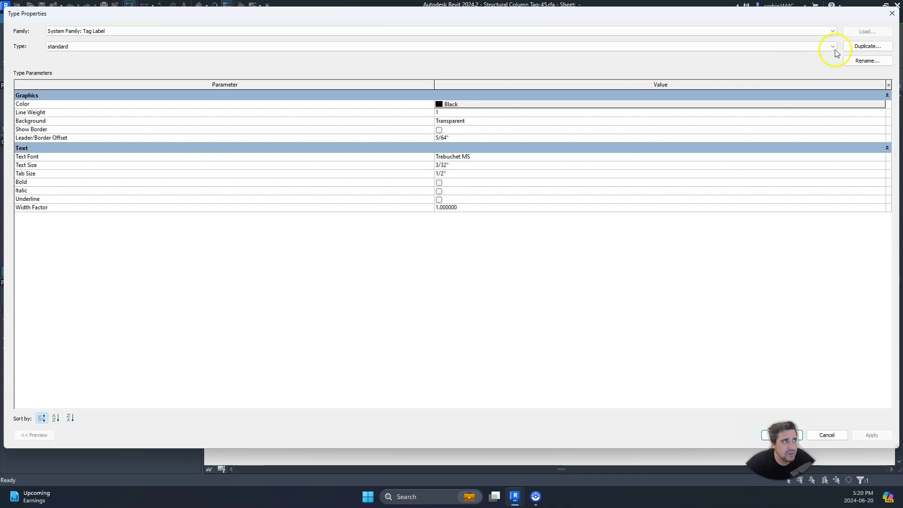
{"action": "left_click", "coordinate": [441, 166]}
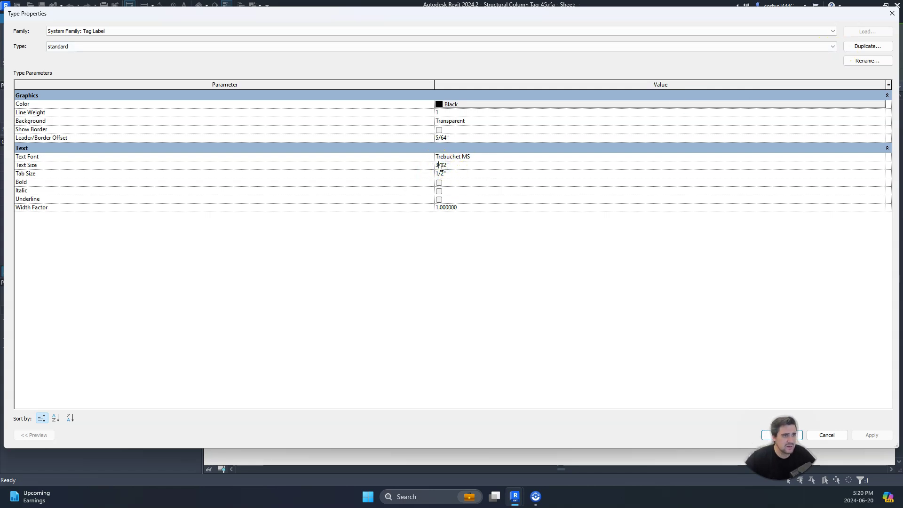
{"action": "key", "text": "Return"}
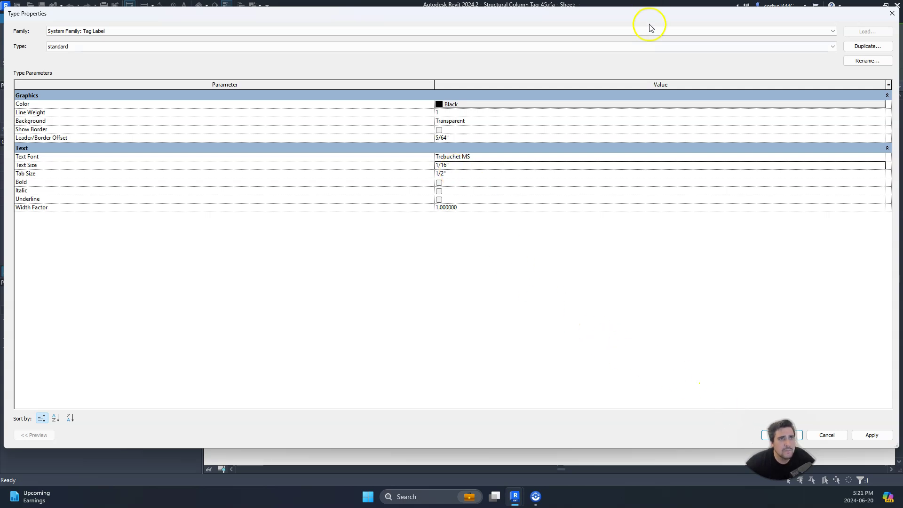
{"action": "left_click_drag", "start_coordinate": [650, 23], "coordinate": [529, 4]}
{"action": "left_click", "coordinate": [647, 428]}
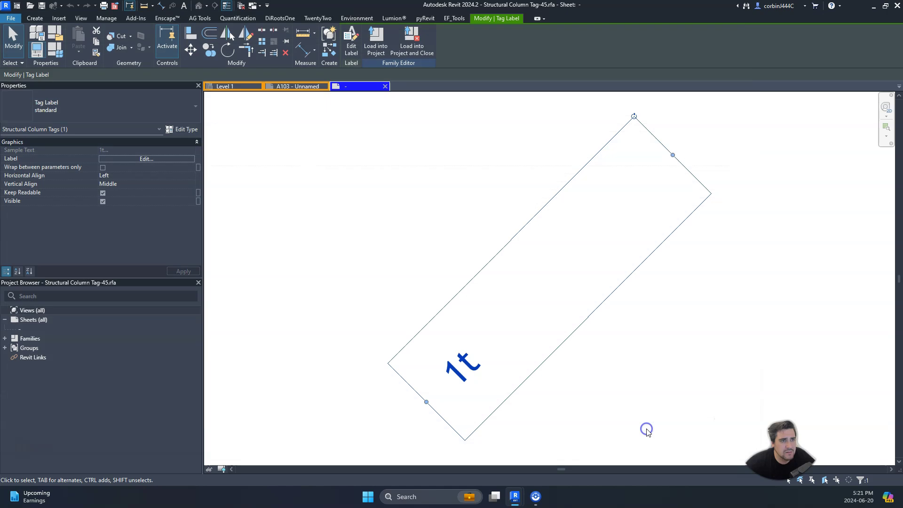
- Save the tag as Structural Column Tag-45.rfa and reload it, overwriting the existing version and parameters
{"action": "left_click", "coordinate": [411, 43]}
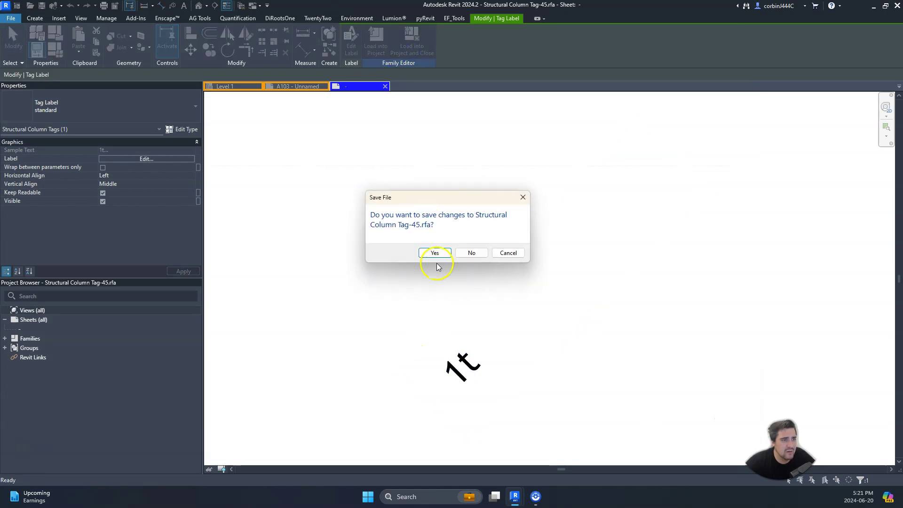
{"action": "left_click", "coordinate": [436, 254]}
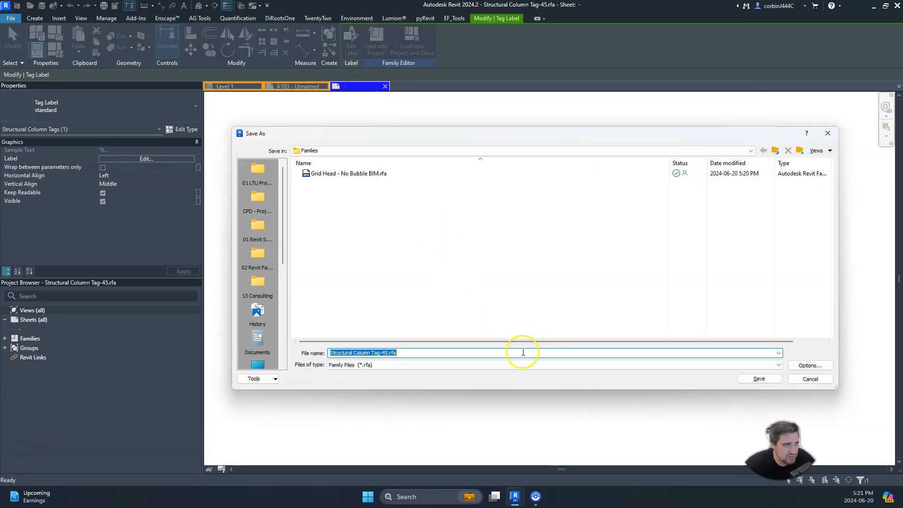
{"action": "left_click", "coordinate": [385, 353]}
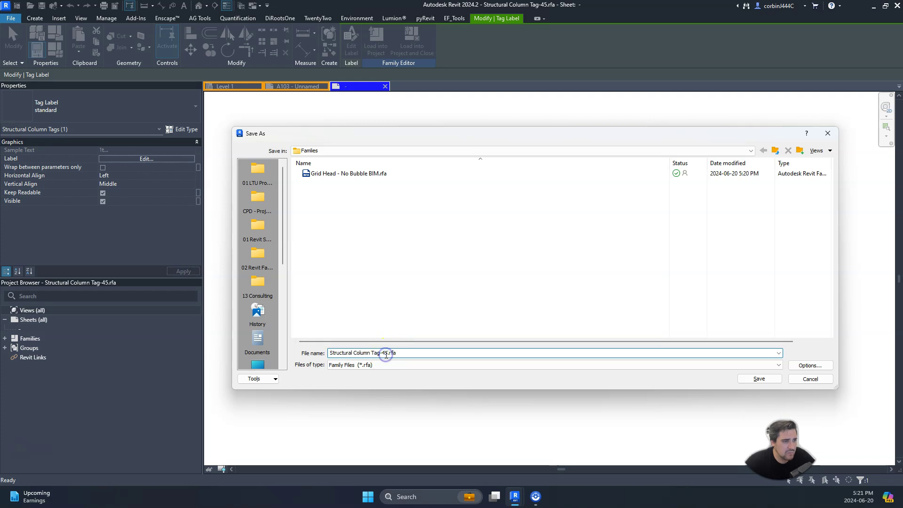
{"action": "left_click", "coordinate": [761, 379]}
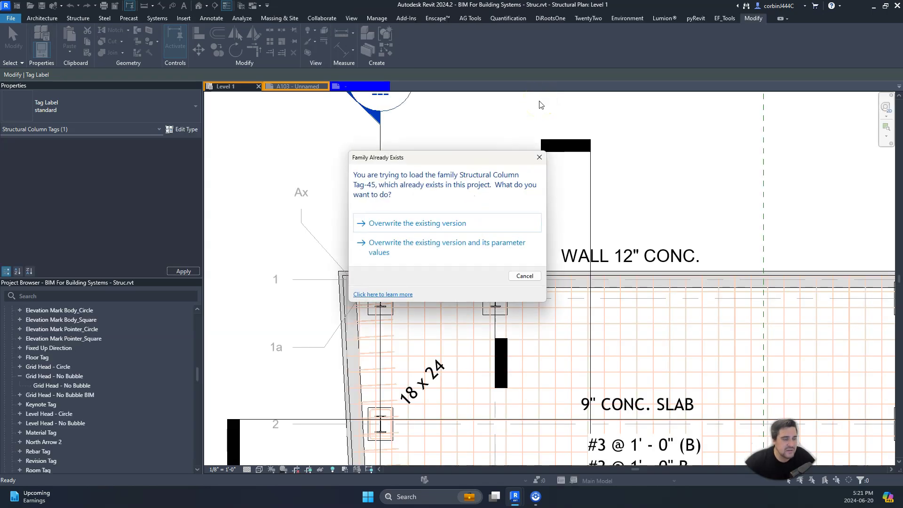
{"action": "left_click", "coordinate": [401, 249]}
{"action": "left_click", "coordinate": [314, 207]}
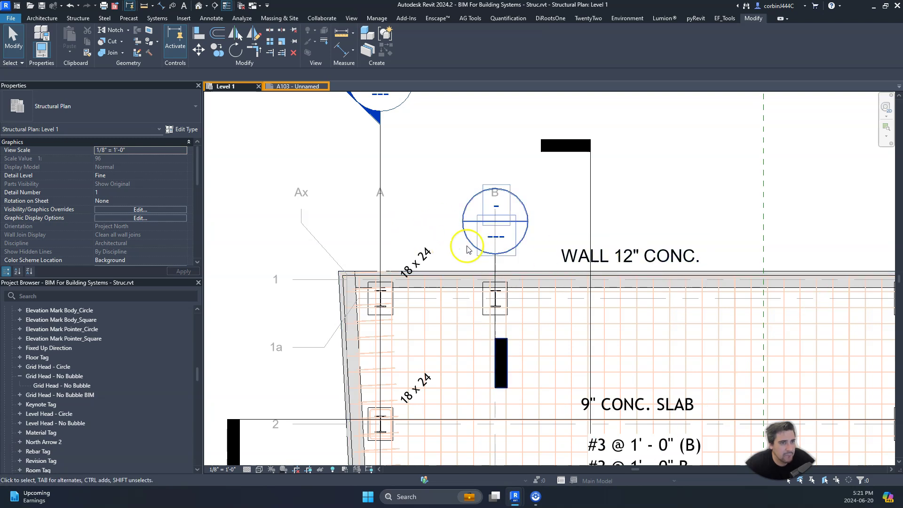
- Select the section line through grid A, then edit Section Tail - Filled from Annotation Symbols
{"action": "scroll", "coordinate": [579, 248], "scroll_direction": "down", "scroll_amount": 3}
{"action": "scroll", "coordinate": [478, 223], "scroll_direction": "up", "scroll_amount": 2}
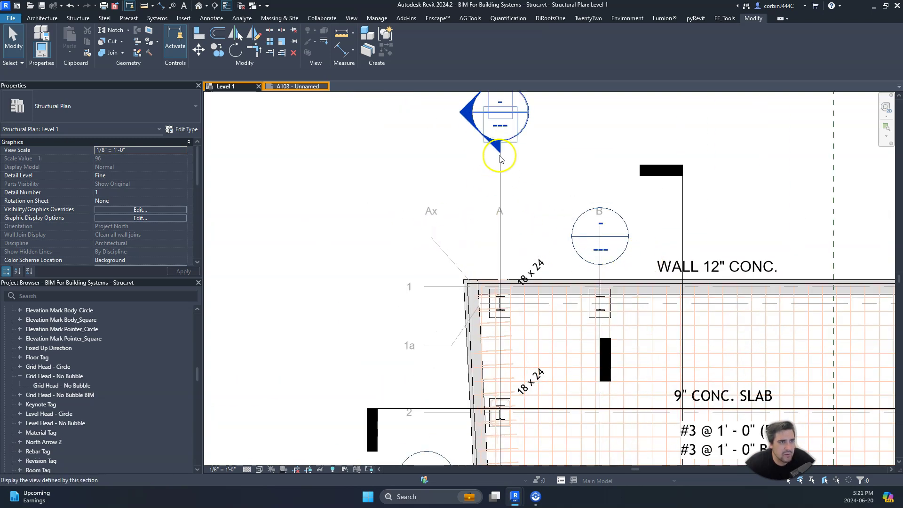
{"action": "scroll", "coordinate": [505, 189], "scroll_direction": "down", "scroll_amount": 2}
{"action": "scroll", "coordinate": [513, 214], "scroll_direction": "up", "scroll_amount": 3}
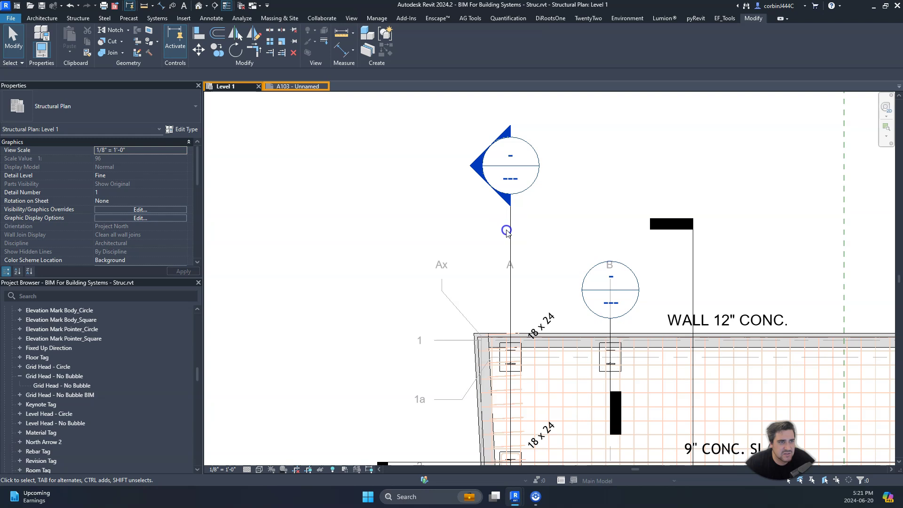
{"action": "left_click", "coordinate": [507, 230]}
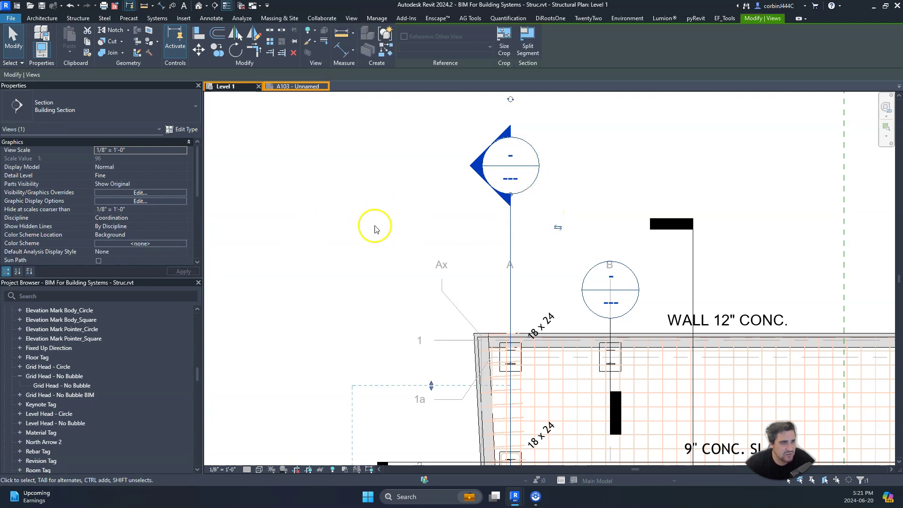
{"action": "scroll", "coordinate": [585, 228], "scroll_direction": "down", "scroll_amount": 4}
{"action": "scroll", "coordinate": [571, 433], "scroll_direction": "up", "scroll_amount": 4}
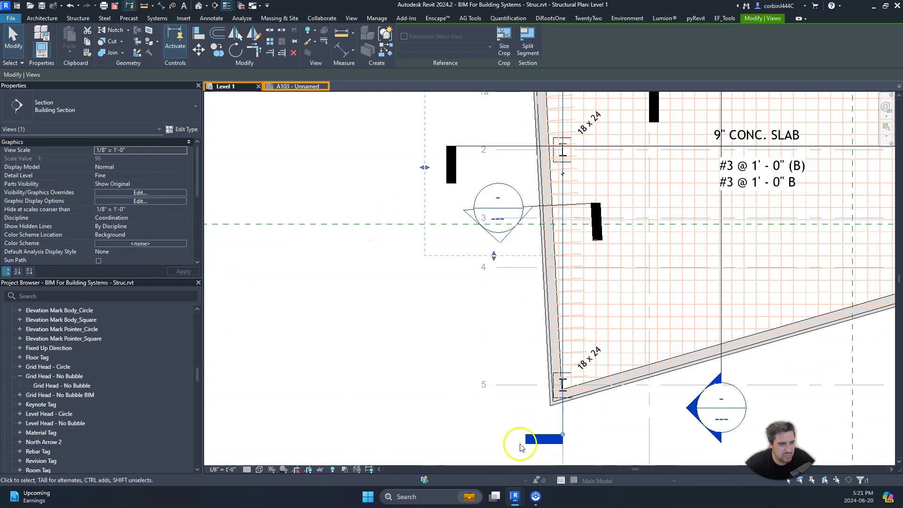
{"action": "scroll", "coordinate": [38, 397], "scroll_direction": "down", "scroll_amount": 8}
{"action": "scroll", "coordinate": [36, 379], "scroll_direction": "up", "scroll_amount": 3}
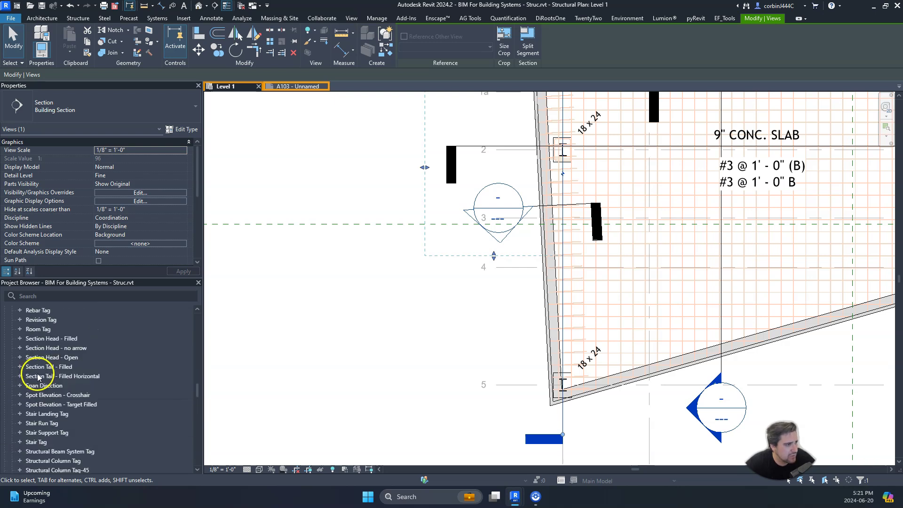
{"action": "left_click", "coordinate": [41, 370]}
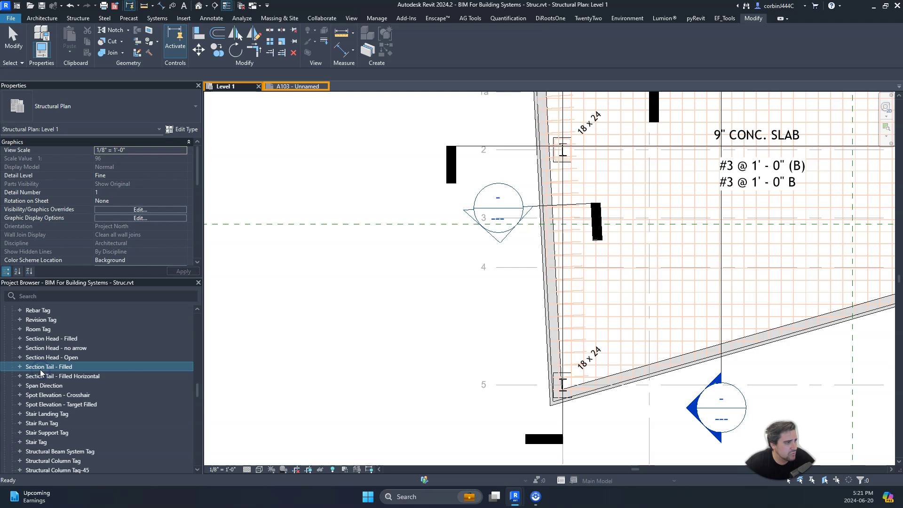
{"action": "right_click", "coordinate": [40, 373]}
{"action": "left_click", "coordinate": [61, 295]}
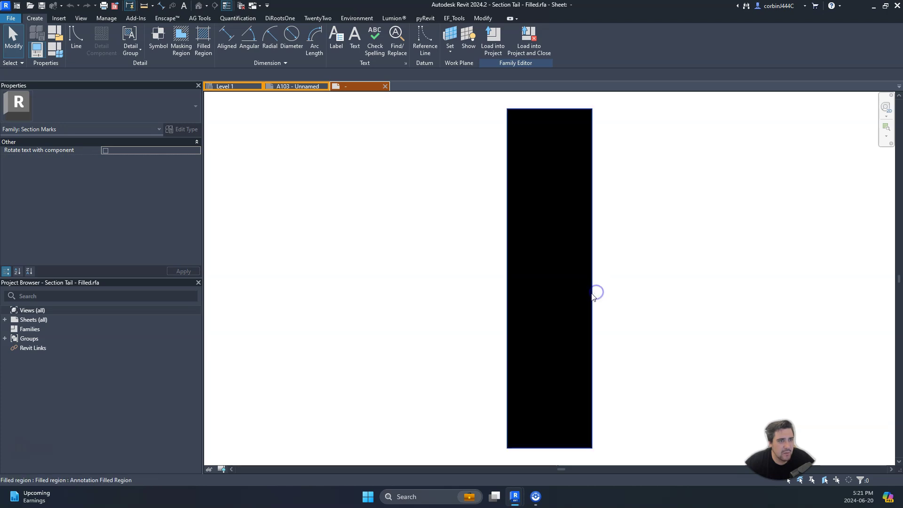
- Turn on Reference Planes under Annotation Categories in the tail family's visibility settings
{"action": "left_click", "coordinate": [507, 315]}
{"action": "scroll", "coordinate": [500, 309], "scroll_direction": "down", "scroll_amount": 2}
{"action": "scroll", "coordinate": [500, 309], "scroll_direction": "up", "scroll_amount": 1}
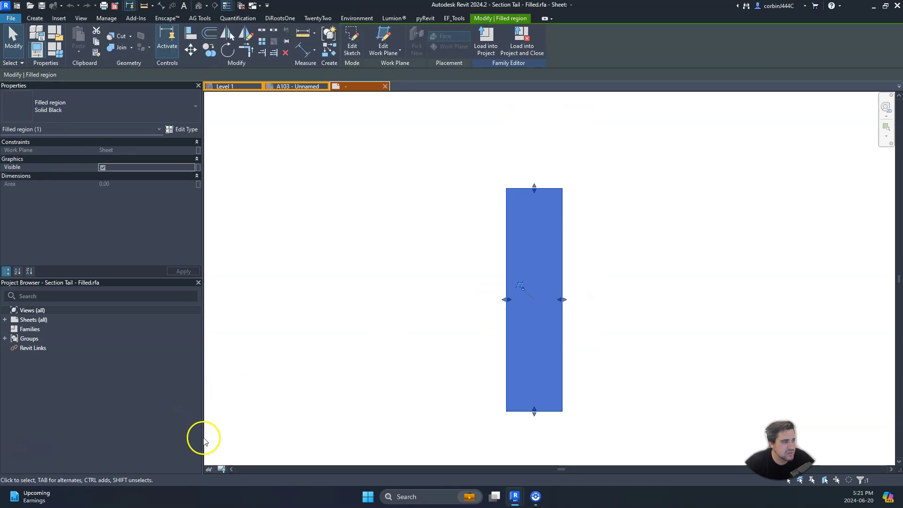
{"action": "left_click", "coordinate": [285, 416]}
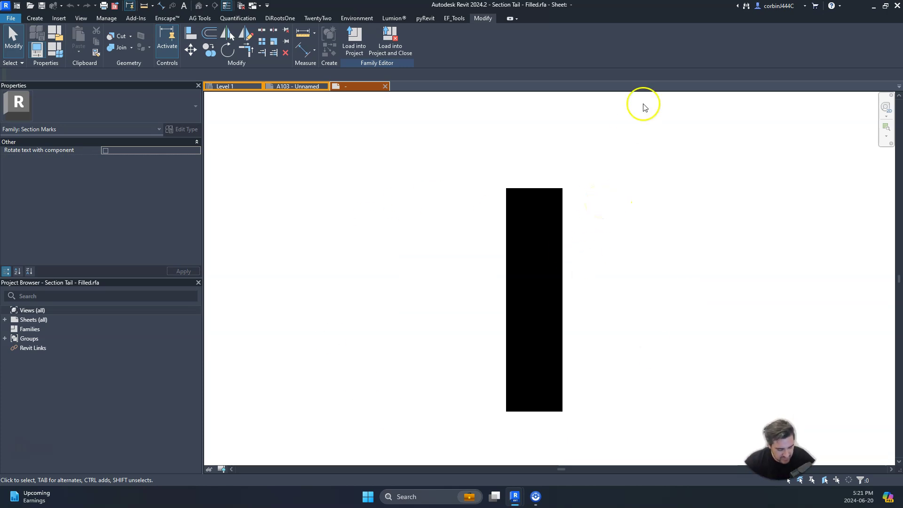
{"action": "key", "text": "v"}
{"action": "key", "text": "v"}
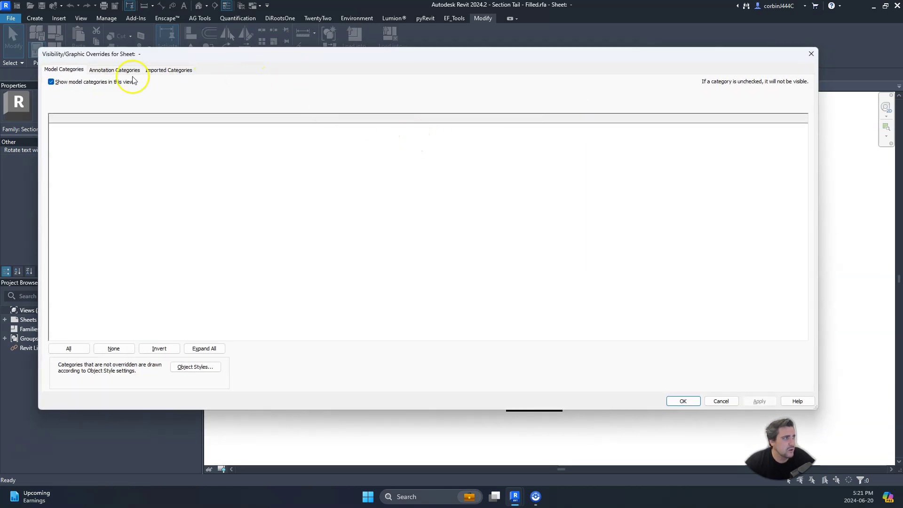
{"action": "left_click", "coordinate": [115, 72]}
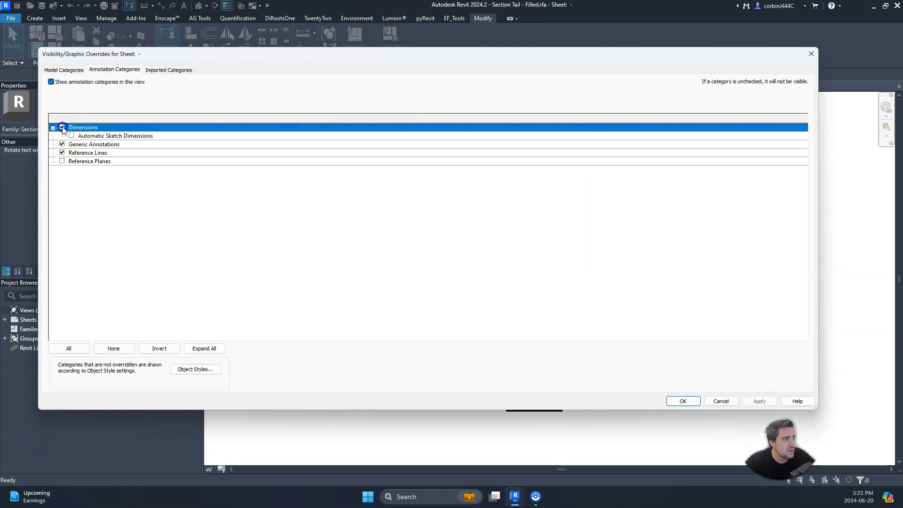
{"action": "left_click", "coordinate": [62, 161]}
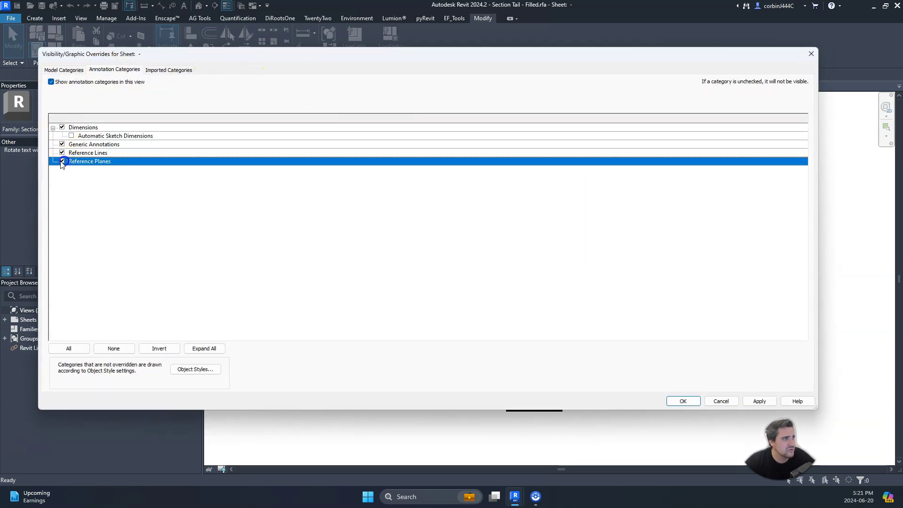
{"action": "left_click", "coordinate": [683, 400]}
- Dimension the tail's reference planes: width 3/32" and height 3/8"
{"action": "scroll", "coordinate": [544, 151], "scroll_direction": "down", "scroll_amount": 5}
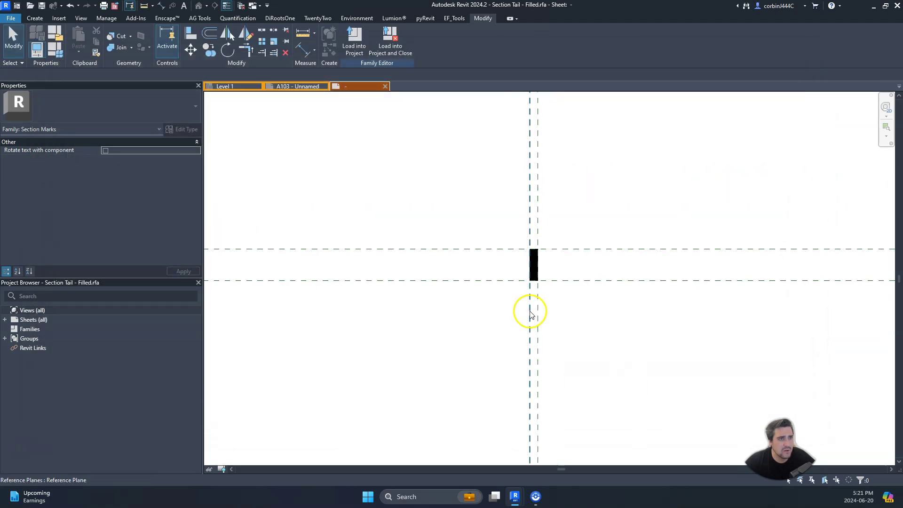
{"action": "scroll", "coordinate": [533, 249], "scroll_direction": "up", "scroll_amount": 3}
{"action": "scroll", "coordinate": [534, 250], "scroll_direction": "up", "scroll_amount": 3}
{"action": "left_click", "coordinate": [532, 258]}
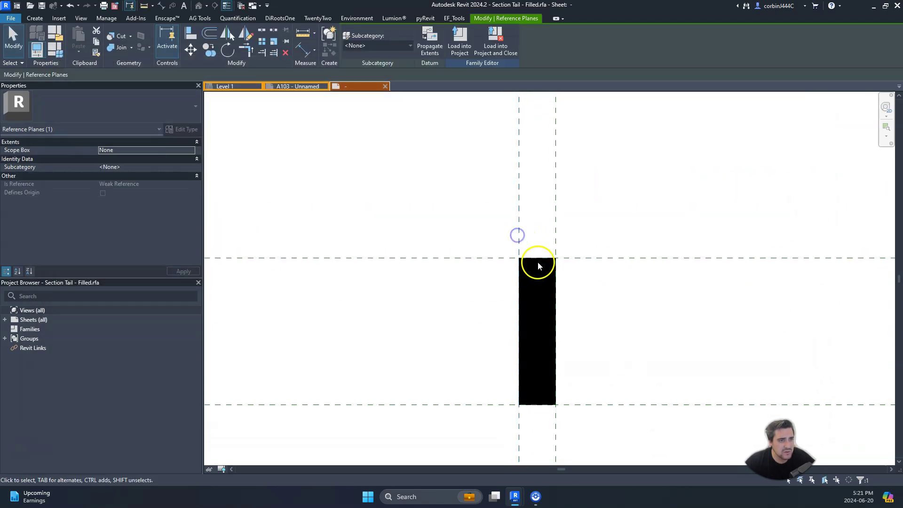
{"action": "scroll", "coordinate": [493, 234], "scroll_direction": "down", "scroll_amount": 1}
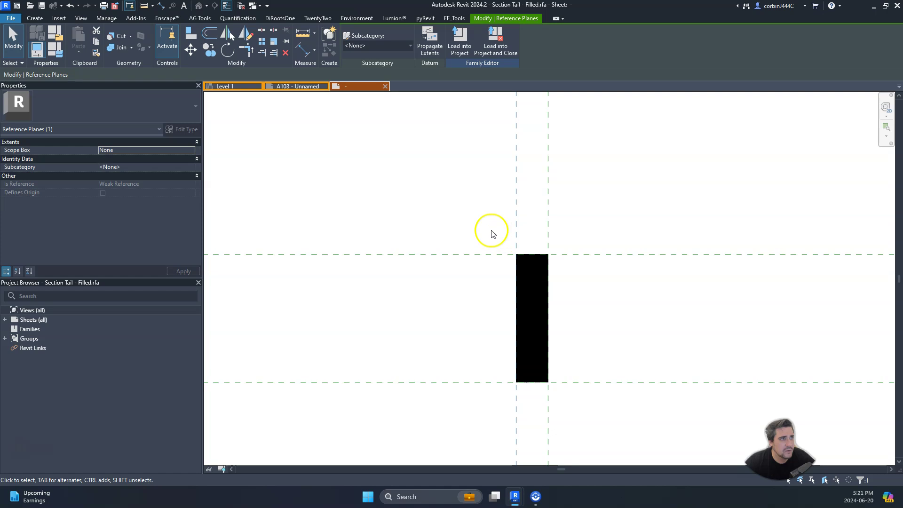
{"action": "left_click", "coordinate": [158, 8]}
{"action": "left_click", "coordinate": [516, 209]}
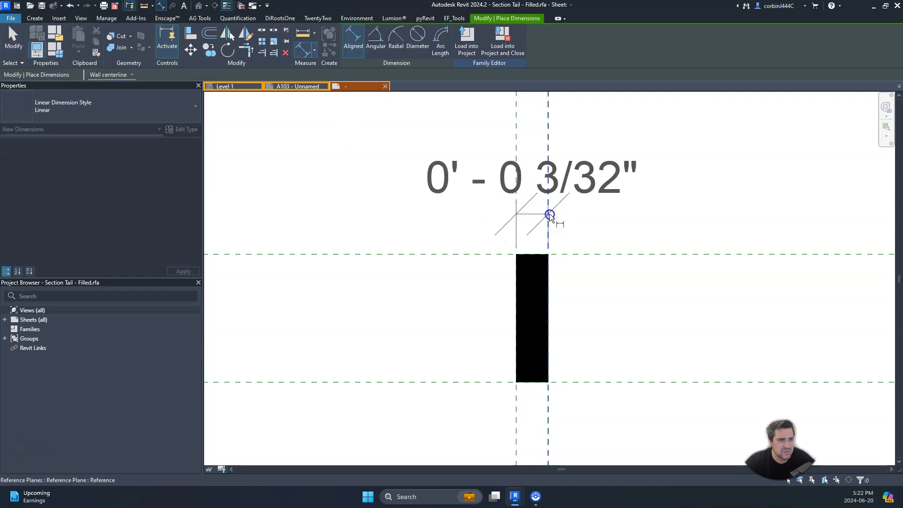
{"action": "left_click", "coordinate": [550, 215]}
{"action": "left_click", "coordinate": [591, 201]}
{"action": "left_click", "coordinate": [474, 254]}
{"action": "left_click", "coordinate": [462, 385]}
{"action": "left_click", "coordinate": [383, 295]}
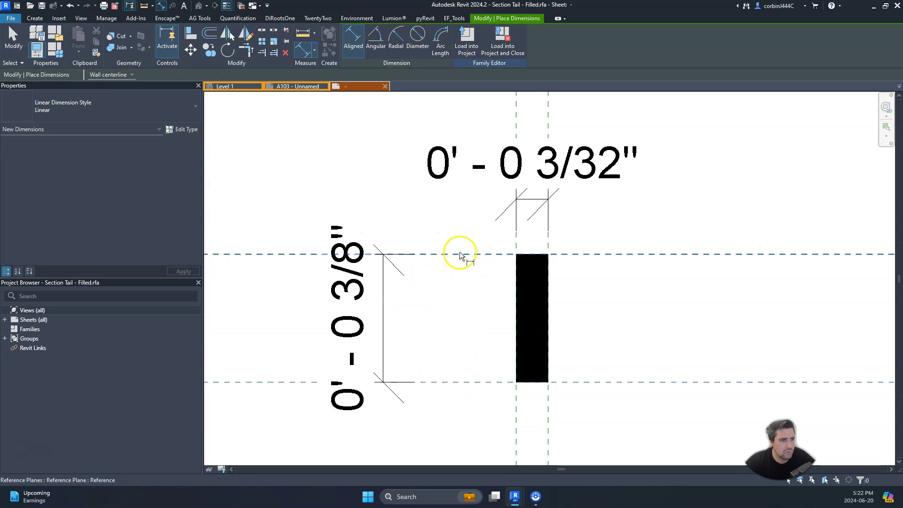
{"action": "key", "text": "Escape"}
- Move the top horizontal reference plane by 1/8", dismissing the warning
{"action": "left_click", "coordinate": [372, 310]}
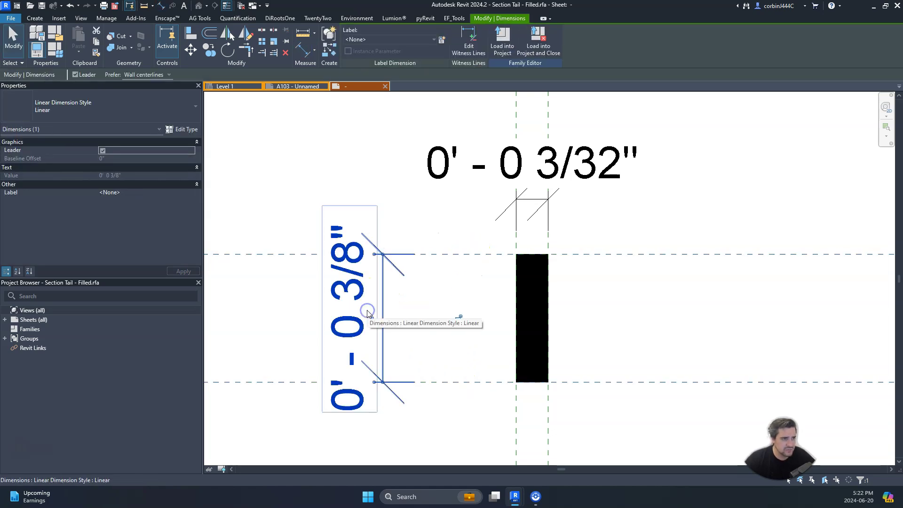
{"action": "left_click", "coordinate": [474, 254]}
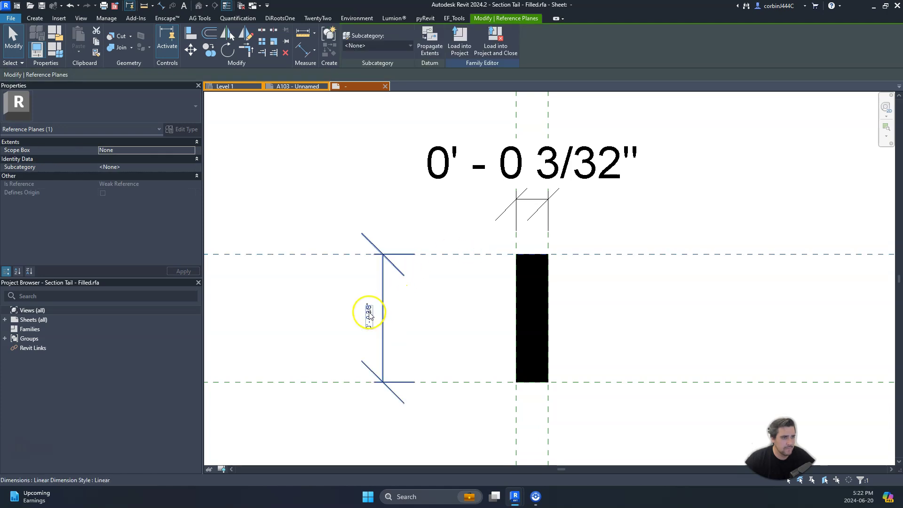
{"action": "left_click", "coordinate": [370, 314]}
{"action": "left_click", "coordinate": [460, 254]}
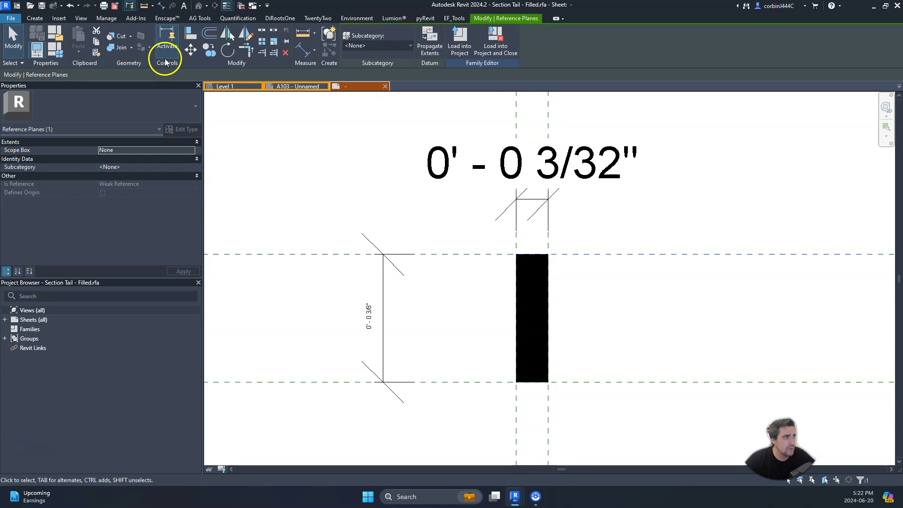
{"action": "left_click", "coordinate": [190, 51]}
{"action": "left_click", "coordinate": [339, 183]}
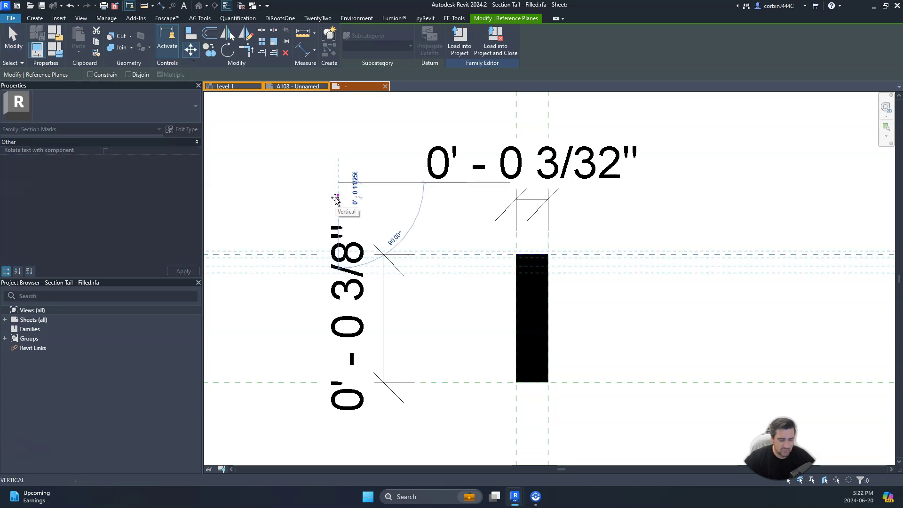
{"action": "key", "text": "Return"}
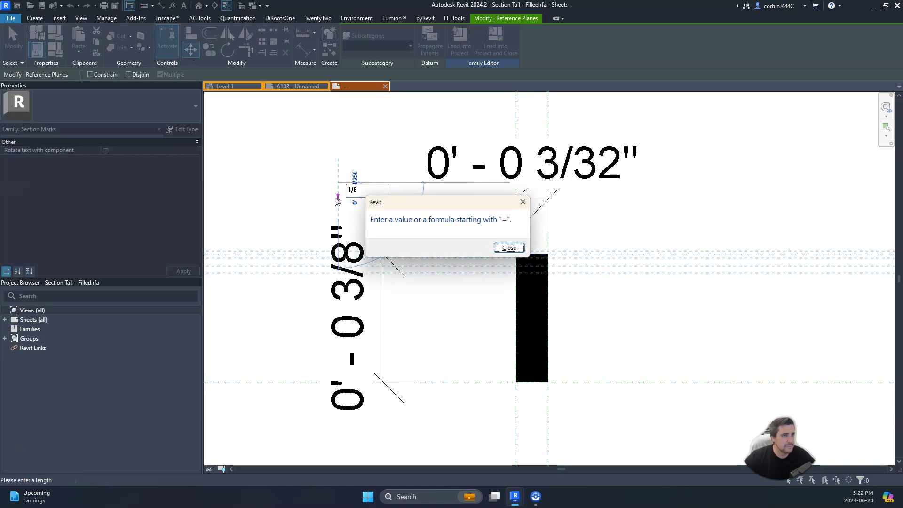
{"action": "key", "text": "Return"}
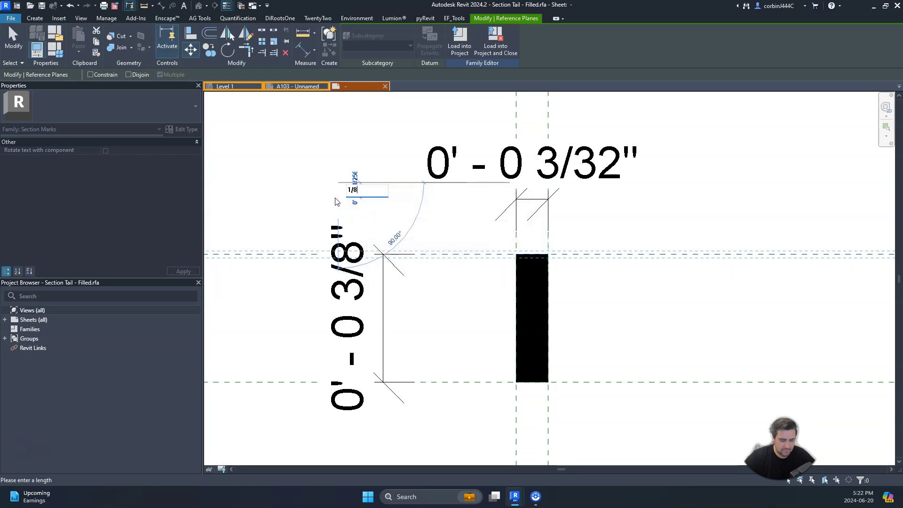
{"action": "left_click", "coordinate": [337, 202]}
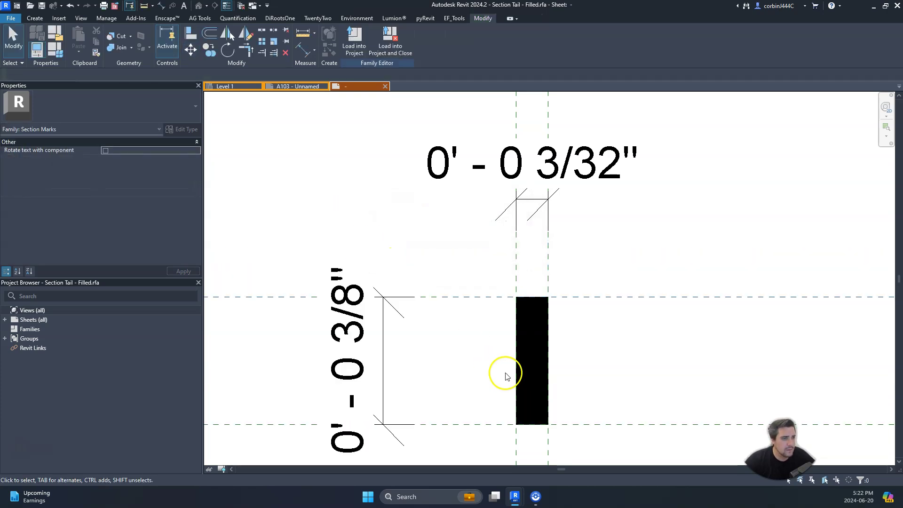
- Edit the filled region's outline, then drag the bottom reference plane and bar upward
{"action": "scroll", "coordinate": [513, 371], "scroll_direction": "down", "scroll_amount": 3}
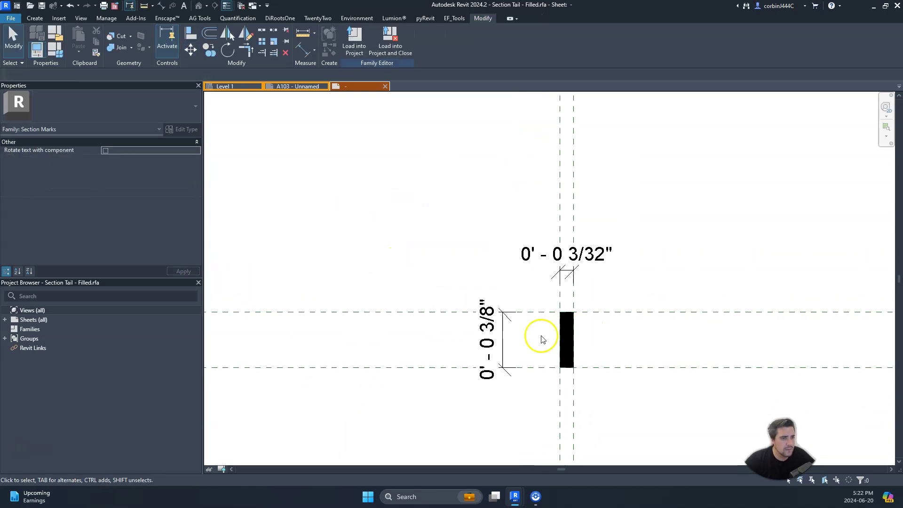
{"action": "left_click", "coordinate": [591, 368]}
{"action": "left_click", "coordinate": [577, 347]}
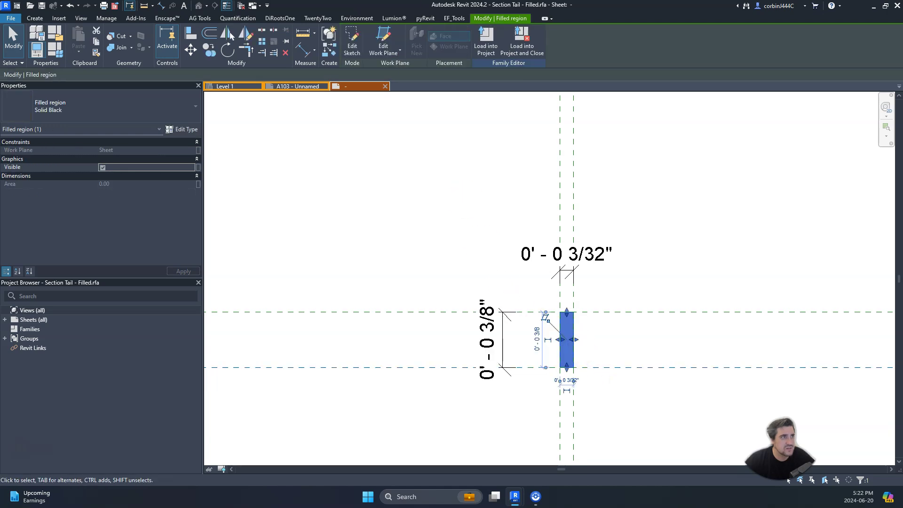
{"action": "left_click", "coordinate": [352, 45]}
{"action": "scroll", "coordinate": [566, 353], "scroll_direction": "up", "scroll_amount": 1}
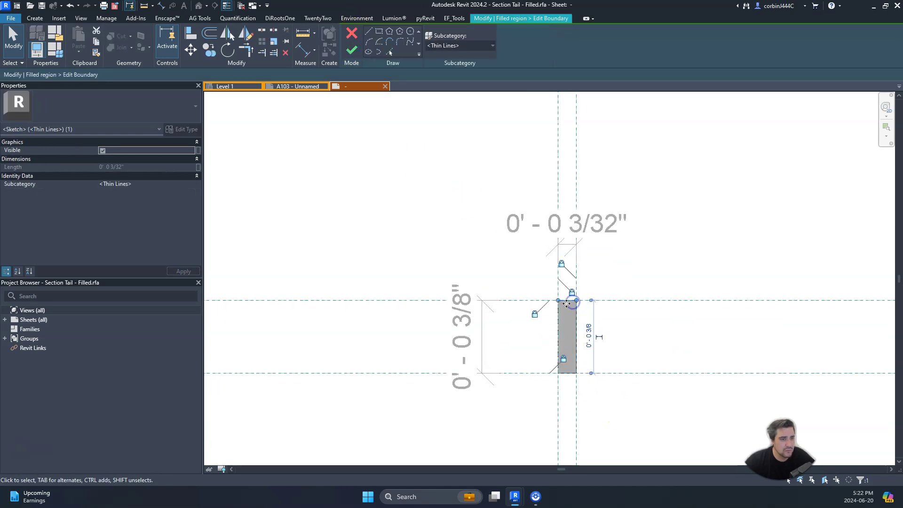
{"action": "left_click", "coordinate": [625, 307]}
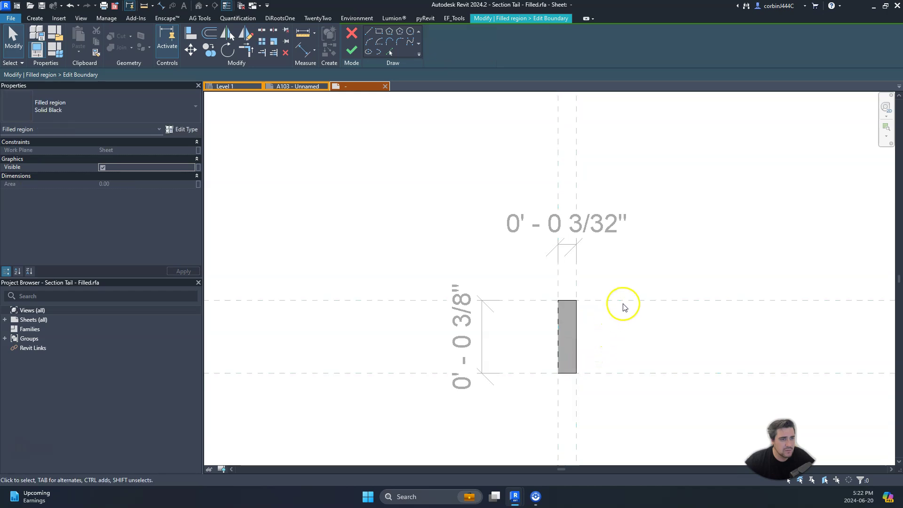
{"action": "left_click", "coordinate": [352, 50]}
{"action": "left_click_drag", "start_coordinate": [605, 376], "coordinate": [612, 356]}
{"action": "key", "text": "Escape"}
- Reopen the black bar's outline in Edit Boundary and pick its left sketch line
{"action": "left_click", "coordinate": [487, 317]}
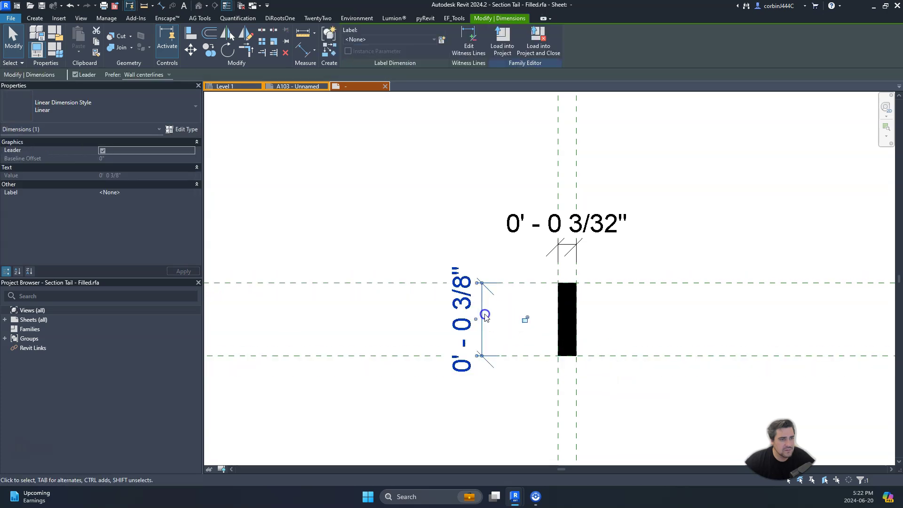
{"action": "left_click", "coordinate": [566, 287]}
{"action": "left_click_drag", "start_coordinate": [566, 286], "coordinate": [563, 285]}
{"action": "key", "text": "Escape"}
{"action": "left_click", "coordinate": [576, 290]}
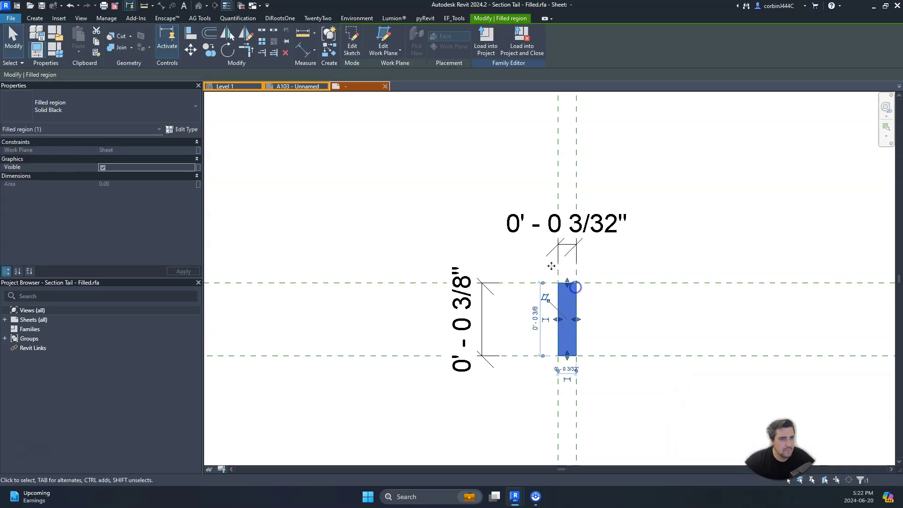
{"action": "left_click", "coordinate": [355, 52]}
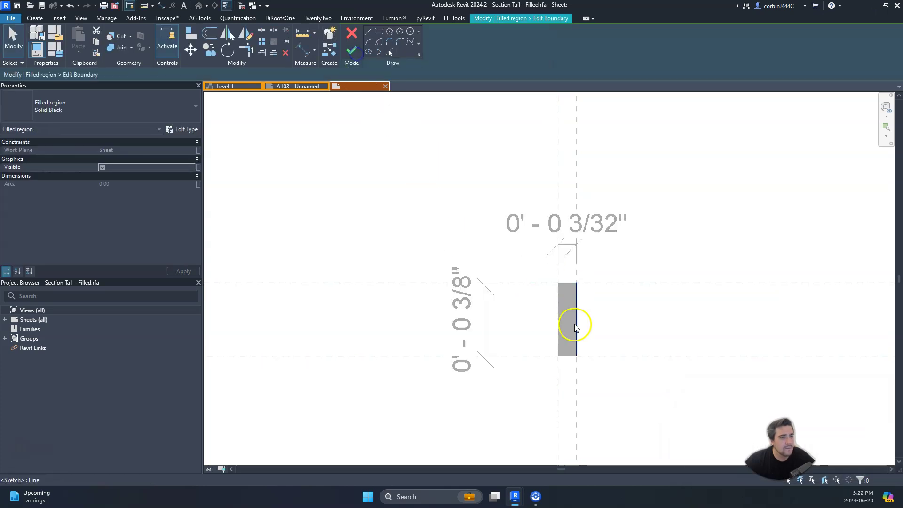
{"action": "left_click", "coordinate": [560, 288]}
{"action": "scroll", "coordinate": [572, 286], "scroll_direction": "down", "scroll_amount": 5}
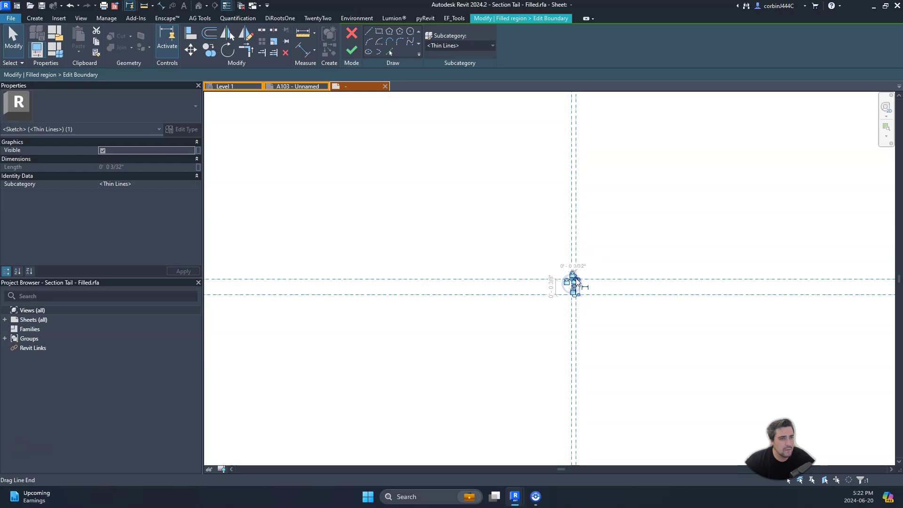
{"action": "scroll", "coordinate": [494, 287], "scroll_direction": "up", "scroll_amount": 3}
{"action": "key", "text": "Escape"}
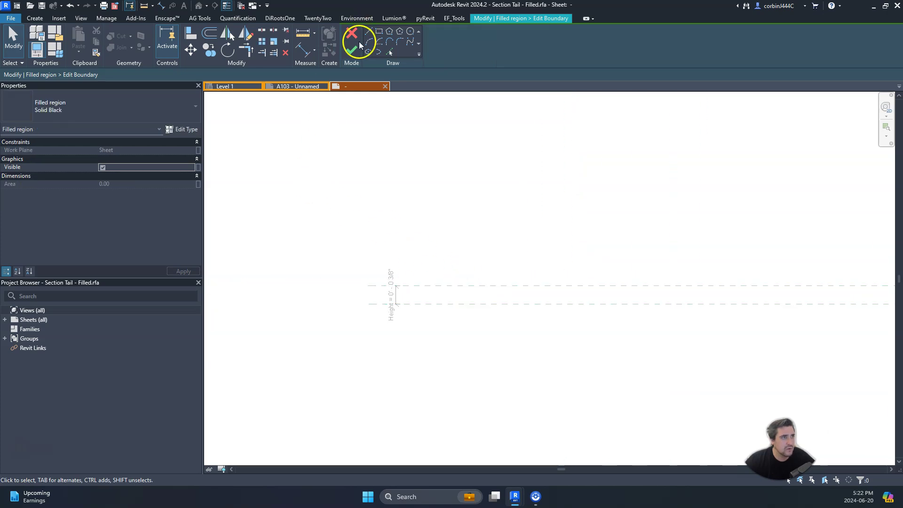
- Finish the outline edit and delete the unlabelled 3/8" and 3/32" dimensions
{"action": "left_click", "coordinate": [355, 47]}
{"action": "scroll", "coordinate": [376, 282], "scroll_direction": "up", "scroll_amount": 5}
{"action": "scroll", "coordinate": [662, 302], "scroll_direction": "down", "scroll_amount": 3}
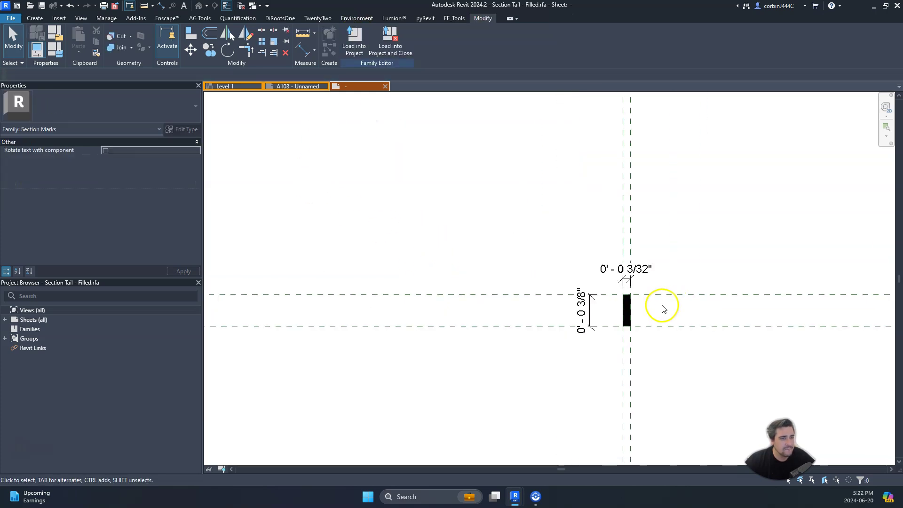
{"action": "left_click", "coordinate": [588, 316]}
{"action": "key", "text": "Delete"}
{"action": "left_click", "coordinate": [615, 269]}
{"action": "key", "text": "Delete"}
{"action": "left_click", "coordinate": [335, 331]}
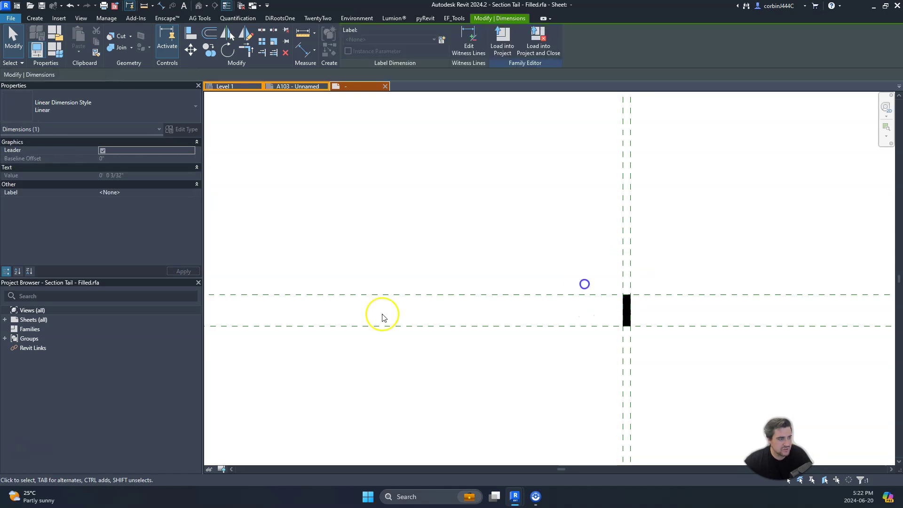
{"action": "scroll", "coordinate": [283, 311], "scroll_direction": "down", "scroll_amount": 5}
{"action": "scroll", "coordinate": [454, 332], "scroll_direction": "up", "scroll_amount": 5}
{"action": "scroll", "coordinate": [453, 332], "scroll_direction": "up", "scroll_amount": 2}
- Change the Height dimension's value to 1/4"
{"action": "left_click", "coordinate": [486, 270]}
{"action": "left_click", "coordinate": [434, 256]}
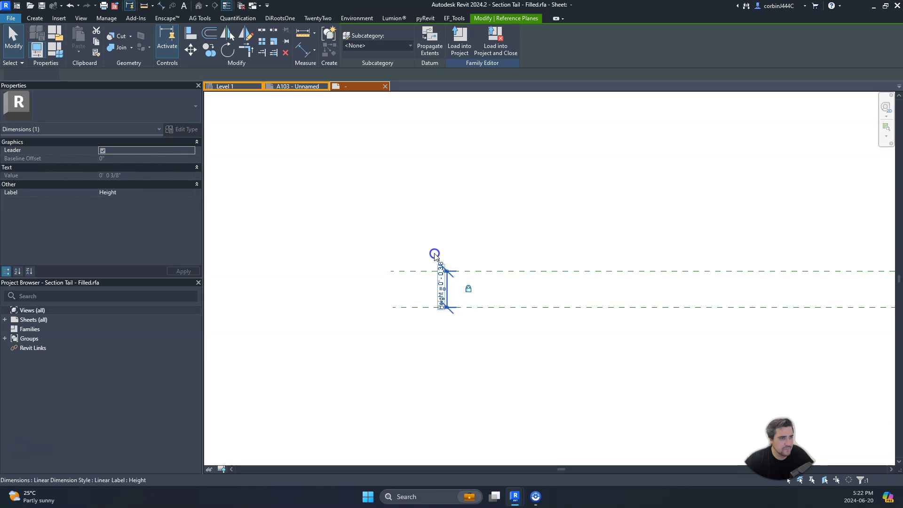
{"action": "left_click", "coordinate": [442, 288]}
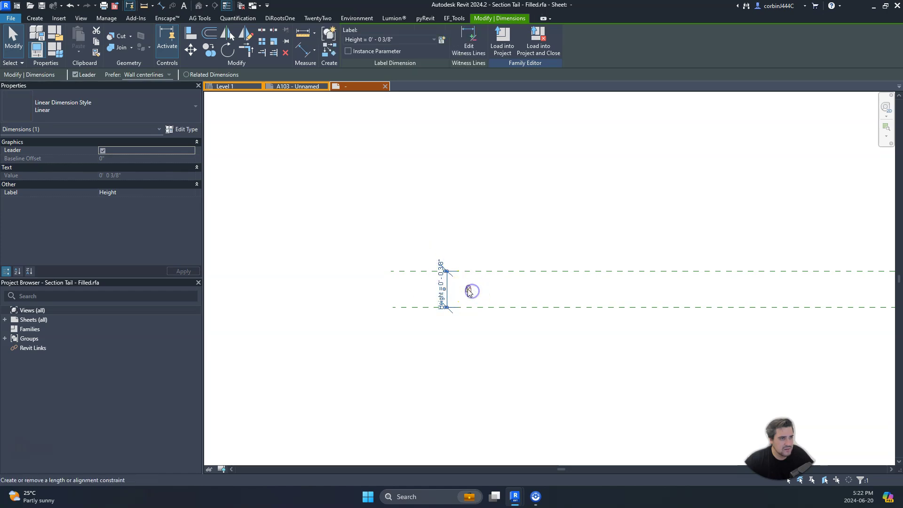
{"action": "left_click", "coordinate": [438, 272]}
{"action": "key", "text": "ctrl+c"}
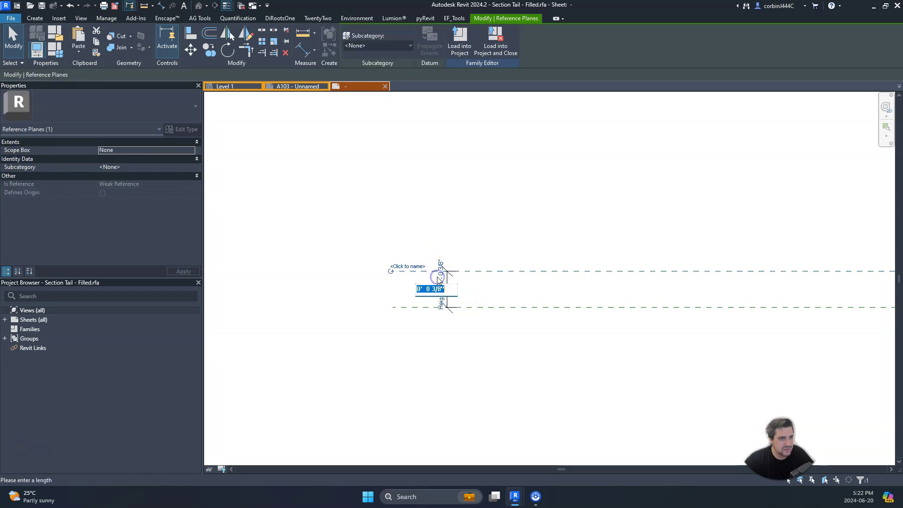
{"action": "key", "text": "End"}
{"action": "key", "text": "Left"}
{"action": "key", "text": "BackSpace"}
{"action": "type", "text": "4"}
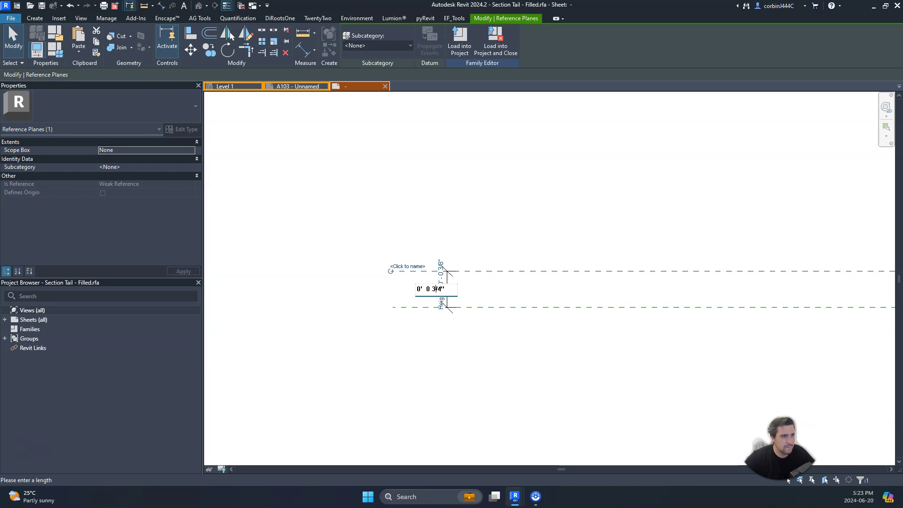
{"action": "type", "text": "1"}
{"action": "key", "text": "Return"}
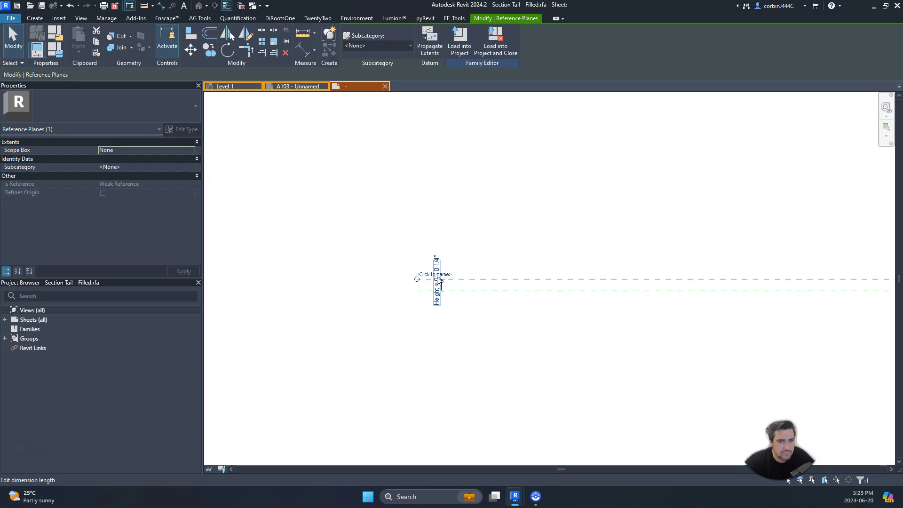
{"action": "scroll", "coordinate": [442, 285], "scroll_direction": "down", "scroll_amount": 3}
{"action": "scroll", "coordinate": [570, 301], "scroll_direction": "up", "scroll_amount": 5}
- Change the Width dimension's value to 1/16"
{"action": "left_click", "coordinate": [581, 262]}
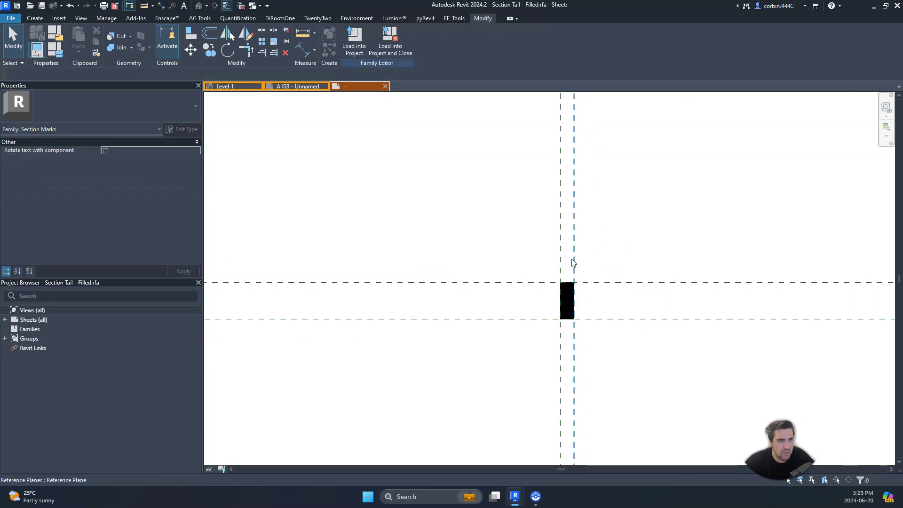
{"action": "left_click", "coordinate": [573, 262]}
{"action": "scroll", "coordinate": [572, 263], "scroll_direction": "down", "scroll_amount": 3}
{"action": "scroll", "coordinate": [573, 432], "scroll_direction": "up", "scroll_amount": 4}
{"action": "scroll", "coordinate": [583, 419], "scroll_direction": "up", "scroll_amount": 3}
{"action": "left_click", "coordinate": [592, 413]}
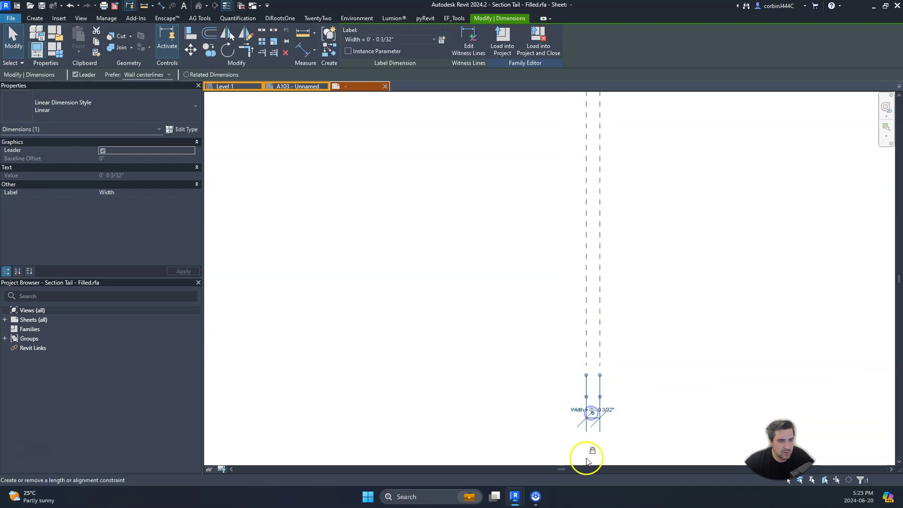
{"action": "left_click", "coordinate": [599, 362]}
{"action": "left_click", "coordinate": [610, 411]}
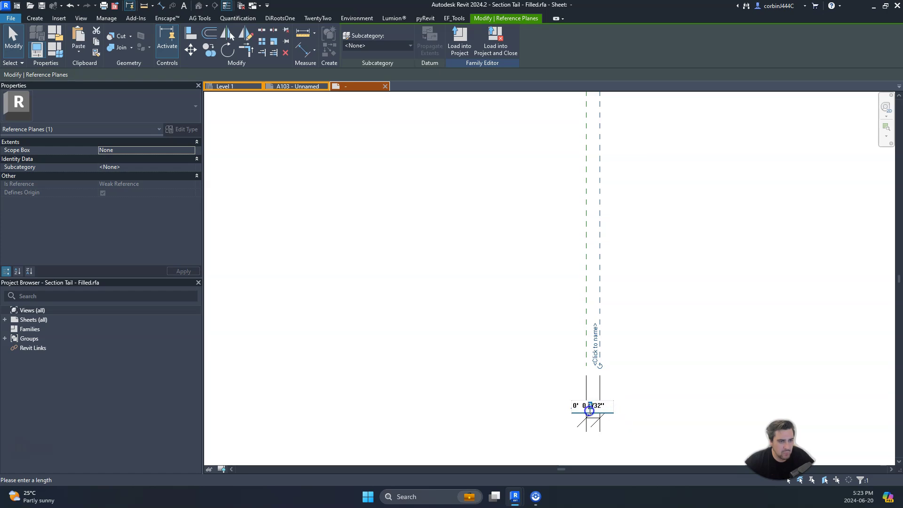
{"action": "type", "text": "2"}
{"action": "key", "text": "Return"}
{"action": "scroll", "coordinate": [622, 424], "scroll_direction": "down", "scroll_amount": 6}
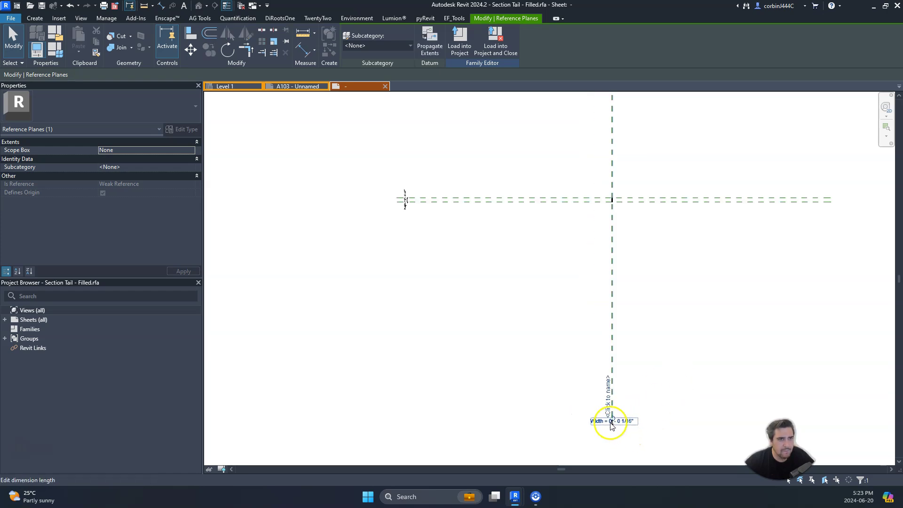
{"action": "key", "text": "Escape"}
{"action": "scroll", "coordinate": [612, 301], "scroll_direction": "up", "scroll_amount": 6}
{"action": "scroll", "coordinate": [549, 274], "scroll_direction": "up", "scroll_amount": 4}
{"action": "left_click", "coordinate": [598, 241]}
{"action": "scroll", "coordinate": [600, 241], "scroll_direction": "down", "scroll_amount": 4}
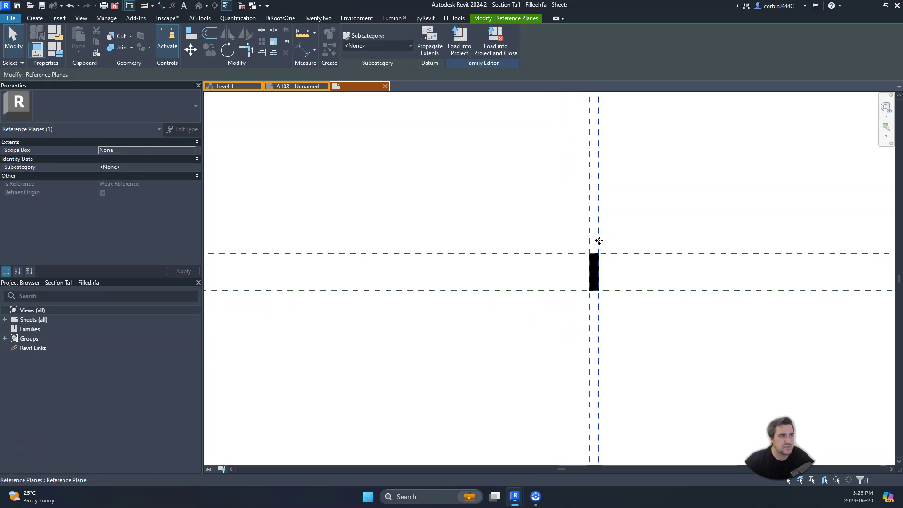
- Save the tail family and load it into the project, overwriting the existing version
{"action": "left_click", "coordinate": [464, 51]}
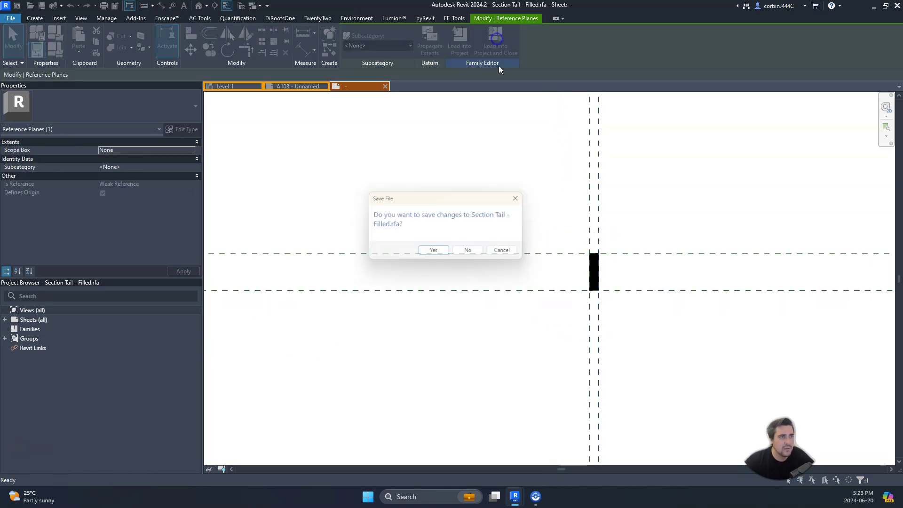
{"action": "left_click", "coordinate": [433, 253]}
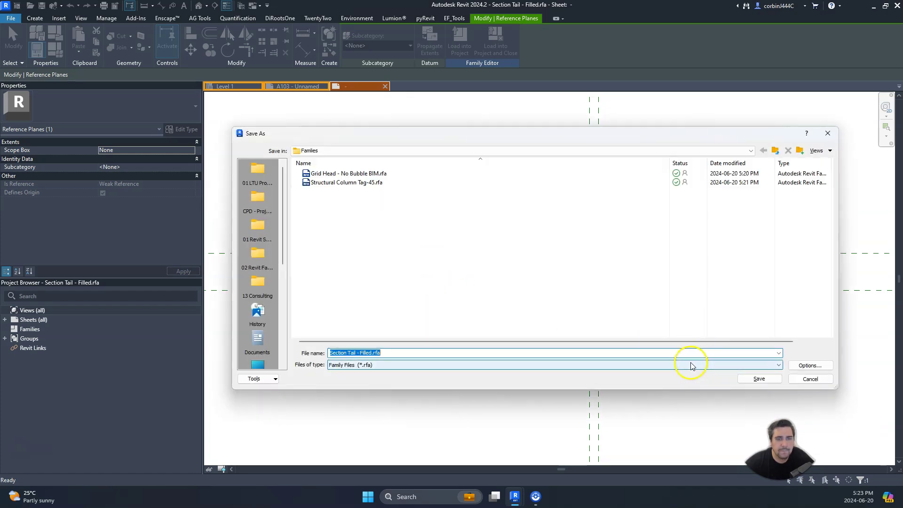
{"action": "left_click", "coordinate": [741, 380]}
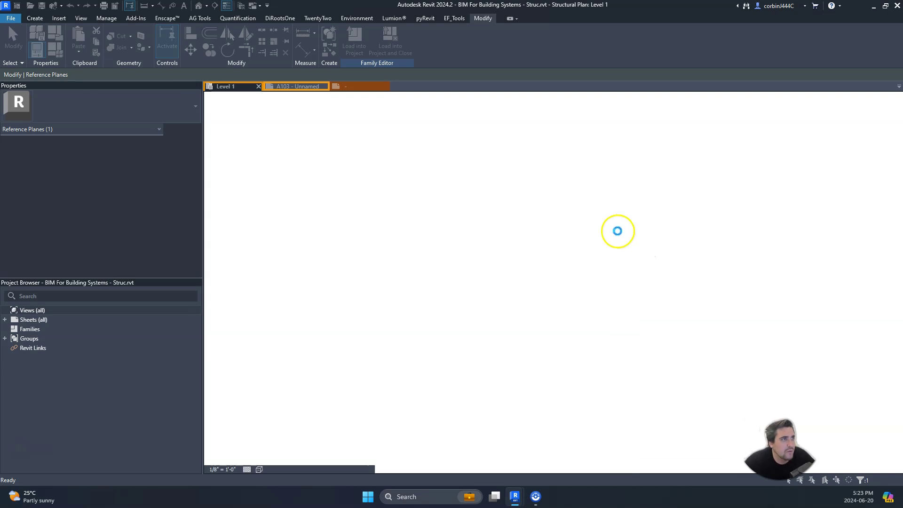
{"action": "left_click", "coordinate": [456, 256]}
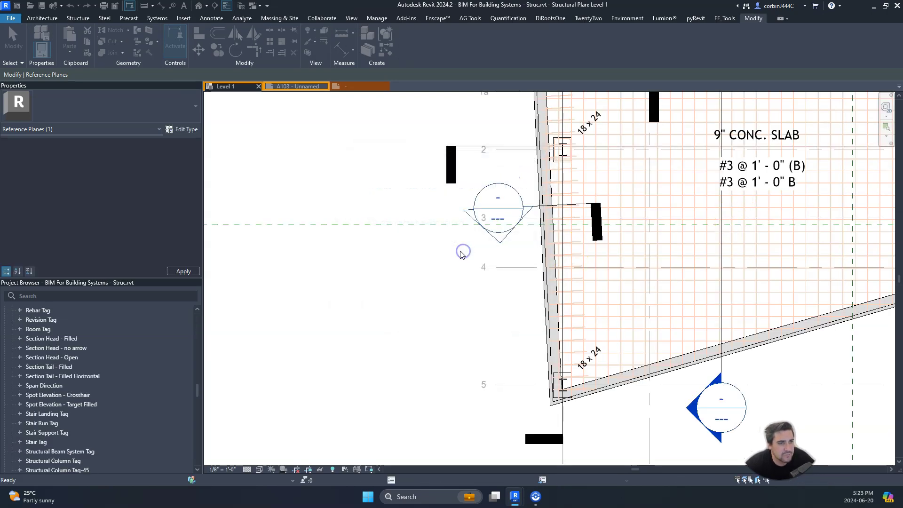
- Check the plan's section tail, then open Section Tail - Filled in the Family Editor
{"action": "left_click", "coordinate": [570, 389]}
{"action": "scroll", "coordinate": [573, 430], "scroll_direction": "down", "scroll_amount": 3}
{"action": "scroll", "coordinate": [545, 456], "scroll_direction": "up", "scroll_amount": 5}
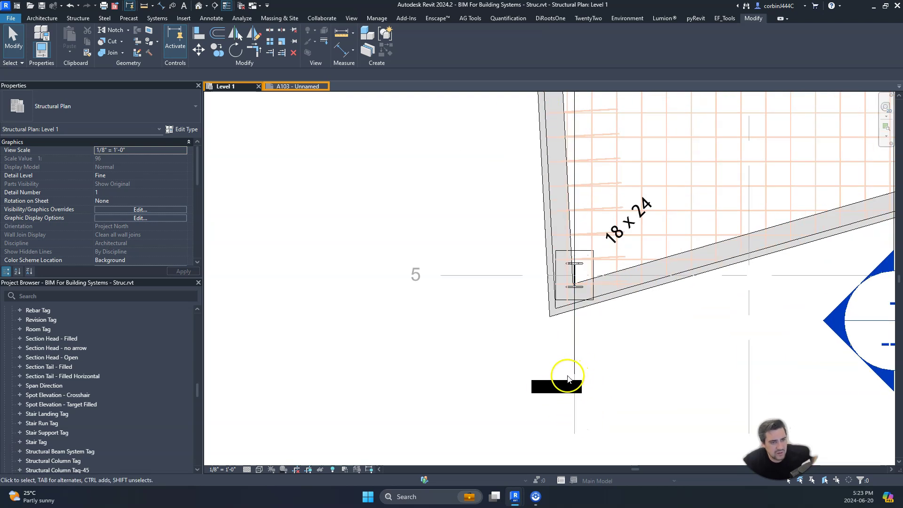
{"action": "left_click", "coordinate": [579, 374]}
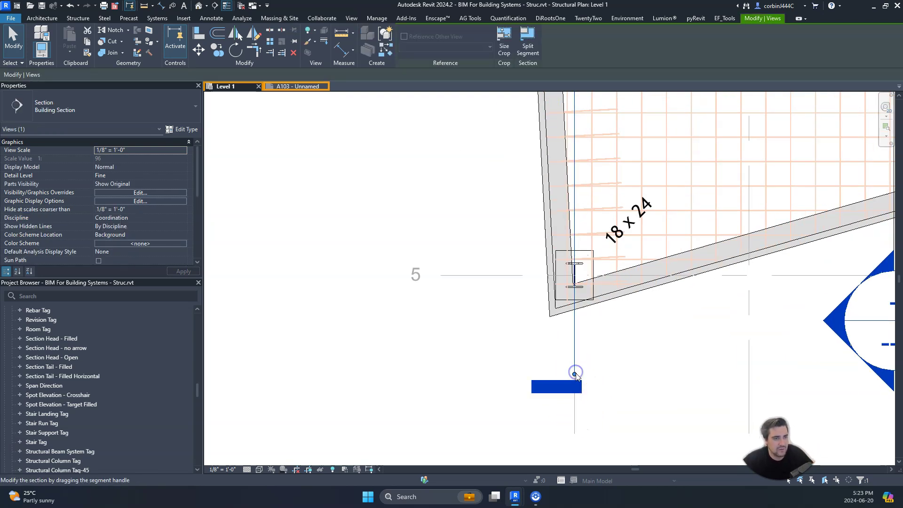
{"action": "key", "text": "Escape"}
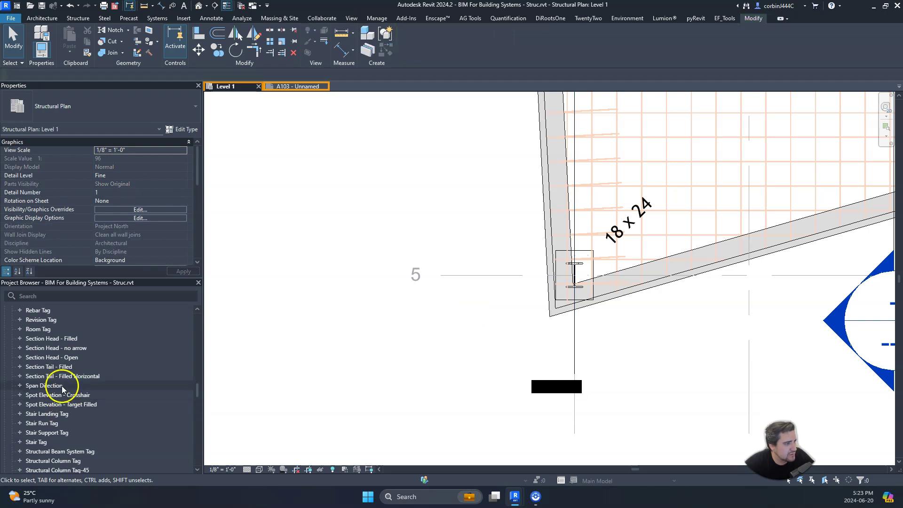
{"action": "right_click", "coordinate": [57, 368]}
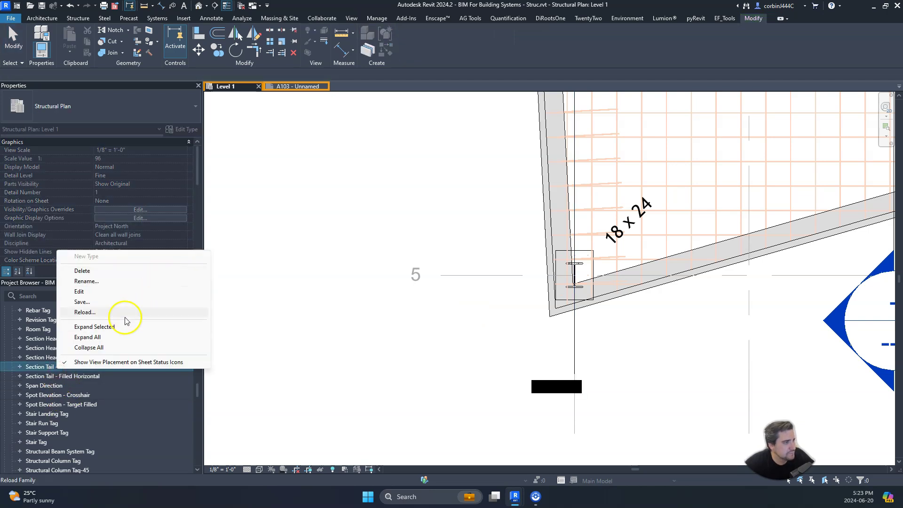
{"action": "left_click", "coordinate": [101, 292]}
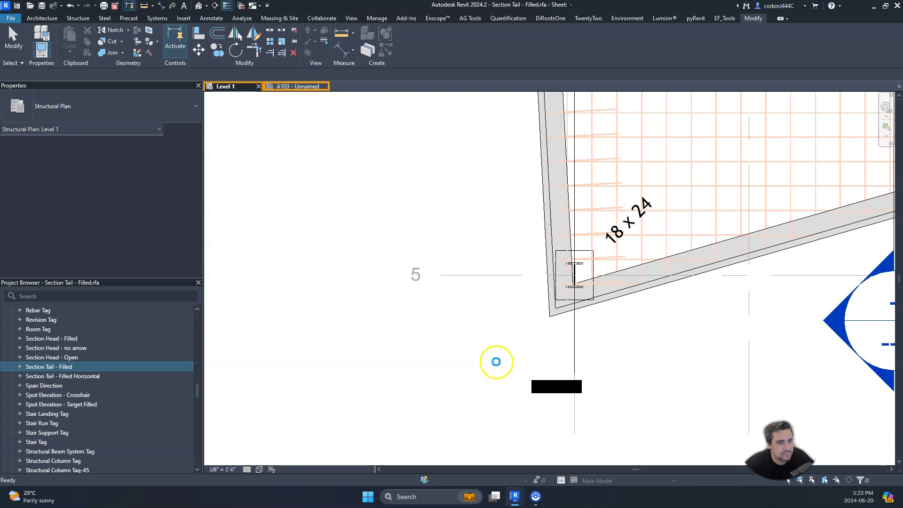
{"action": "scroll", "coordinate": [588, 300], "scroll_direction": "up", "scroll_amount": 5}
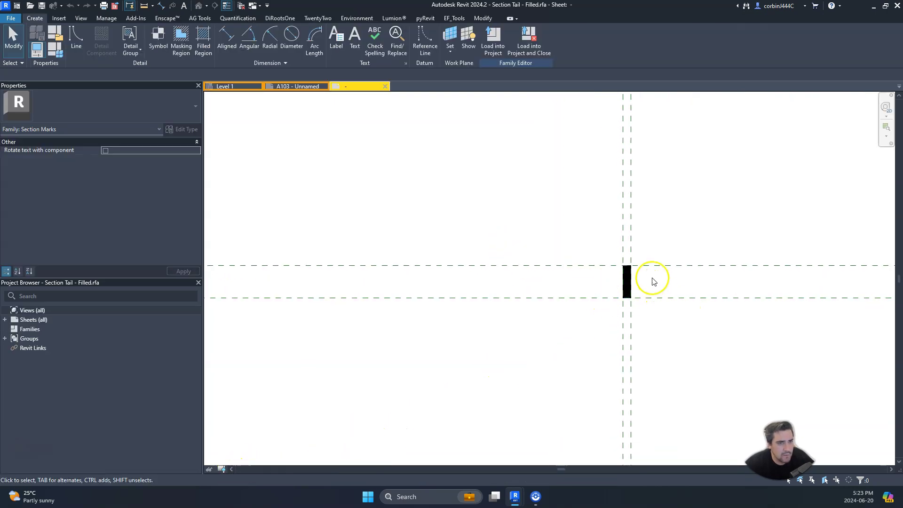
- Try moving both horizontal reference planes 1/8", cancelling after the invalid-value error
{"action": "left_click", "coordinate": [675, 297]}
{"action": "left_click_drag", "start_coordinate": [662, 311], "coordinate": [666, 315]}
{"action": "left_click_drag", "start_coordinate": [654, 262], "coordinate": [655, 262]}
{"action": "scroll", "coordinate": [661, 272], "scroll_direction": "left", "scroll_amount": 6, "text": "shift"}
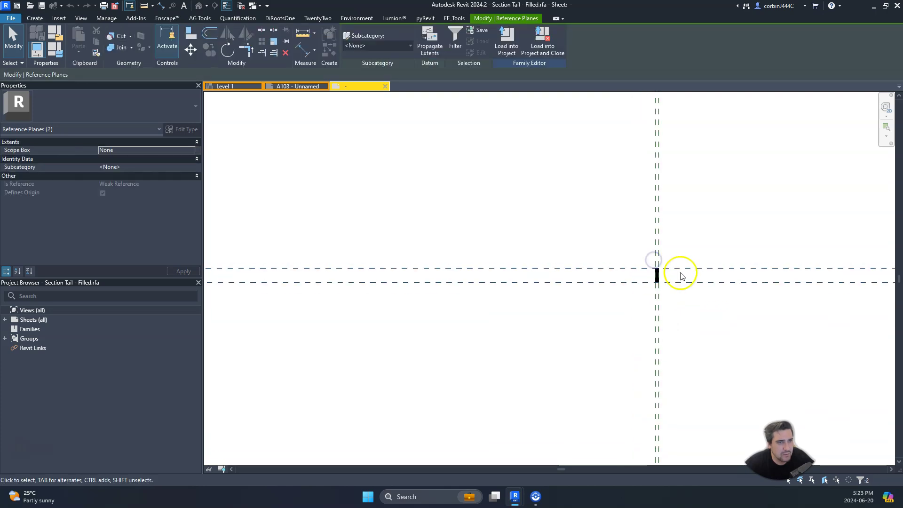
{"action": "left_click", "coordinate": [190, 50]}
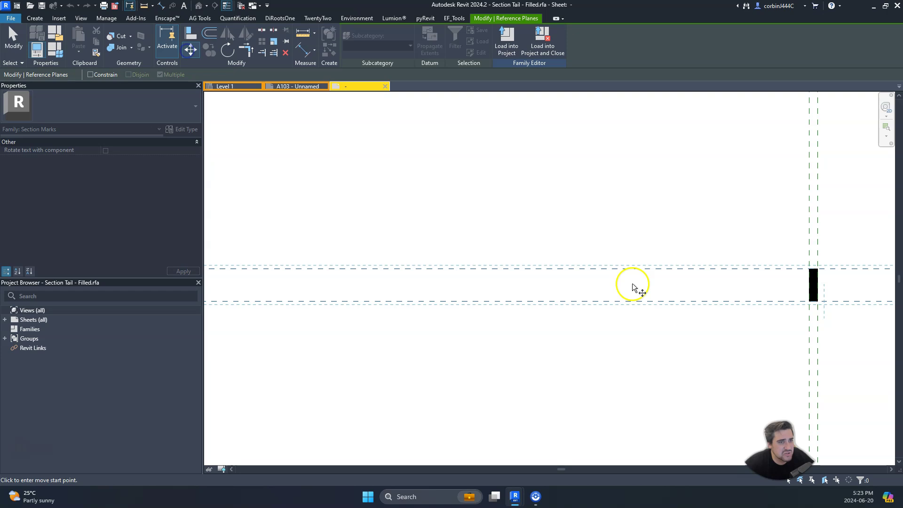
{"action": "left_click", "coordinate": [631, 284]}
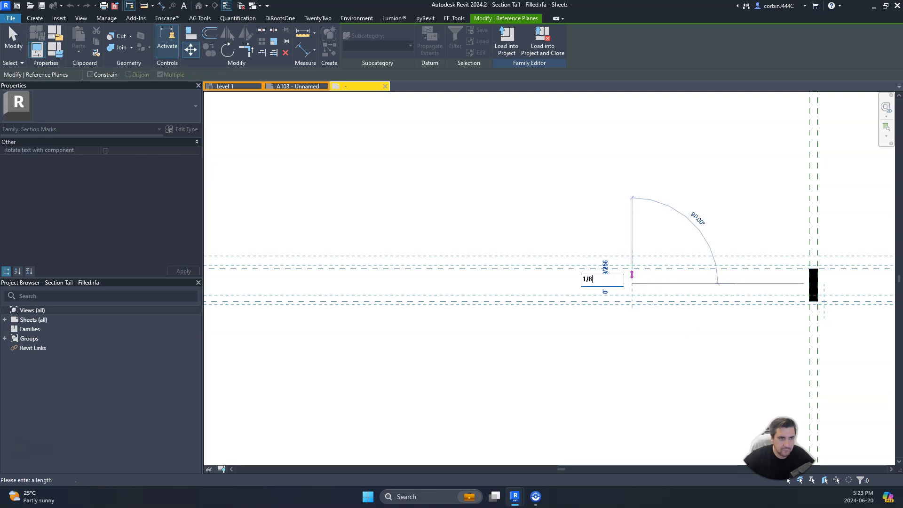
{"action": "type", "text": "1/8"}
{"action": "key", "text": "Return"}
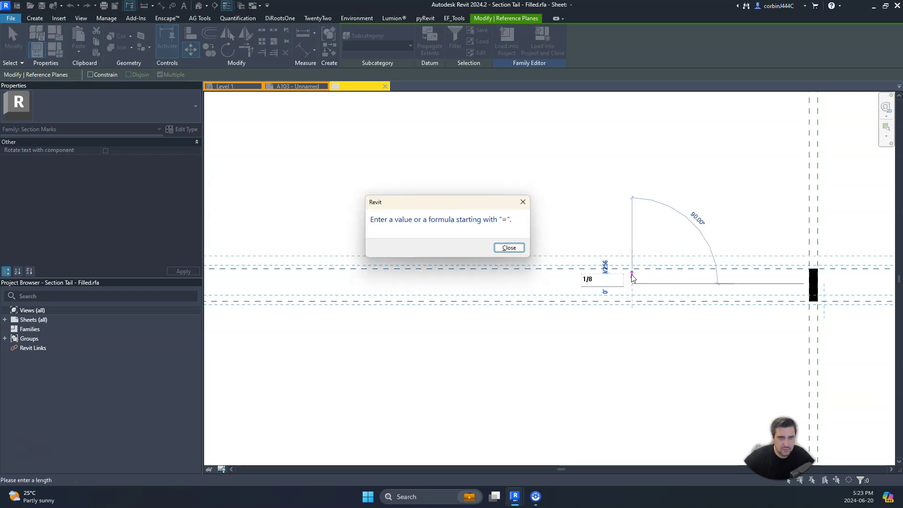
{"action": "left_click", "coordinate": [508, 249]}
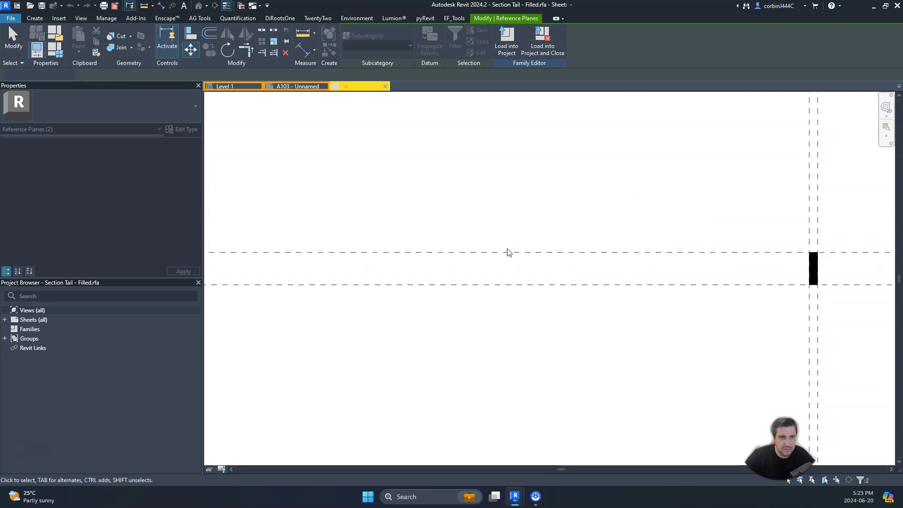
{"action": "key", "text": "Escape"}
{"action": "left_click", "coordinate": [493, 208]}
- Load the family into the project and close it, saving and replacing the .rfa file
{"action": "left_click", "coordinate": [390, 40]}
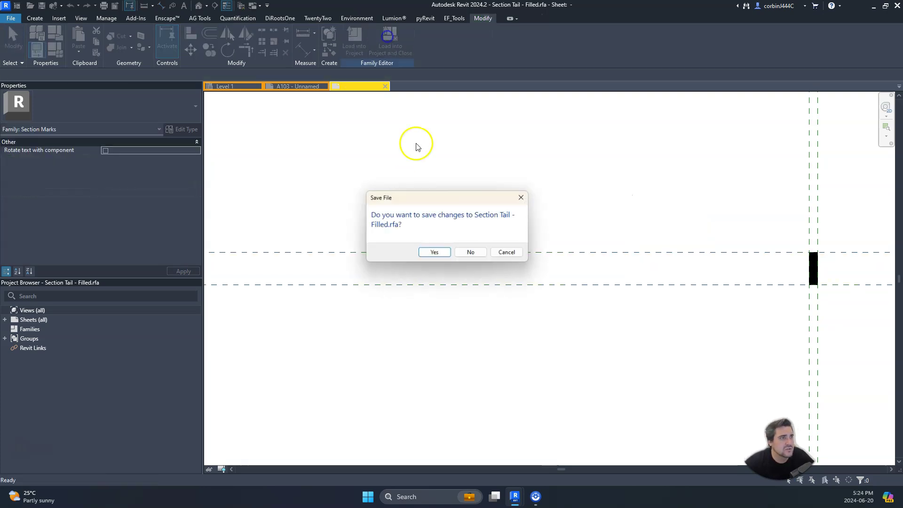
{"action": "left_click", "coordinate": [438, 251]}
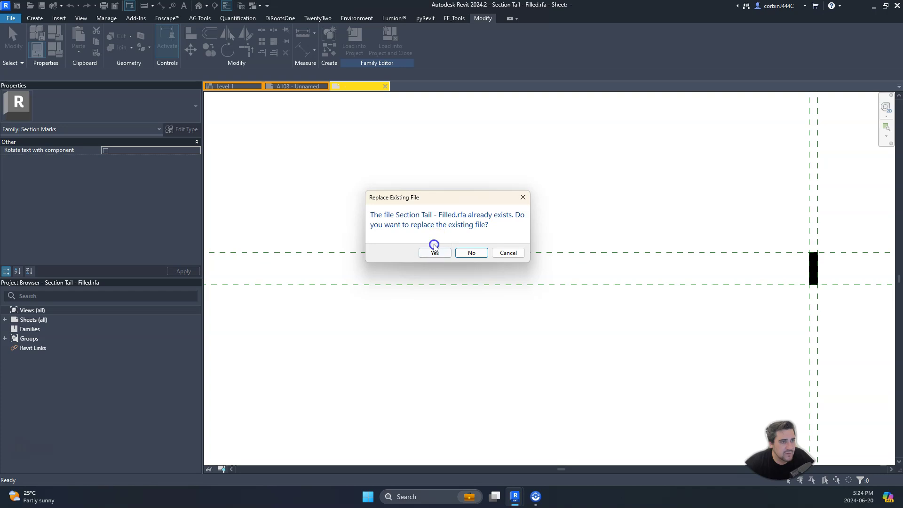
{"action": "left_click", "coordinate": [434, 251]}
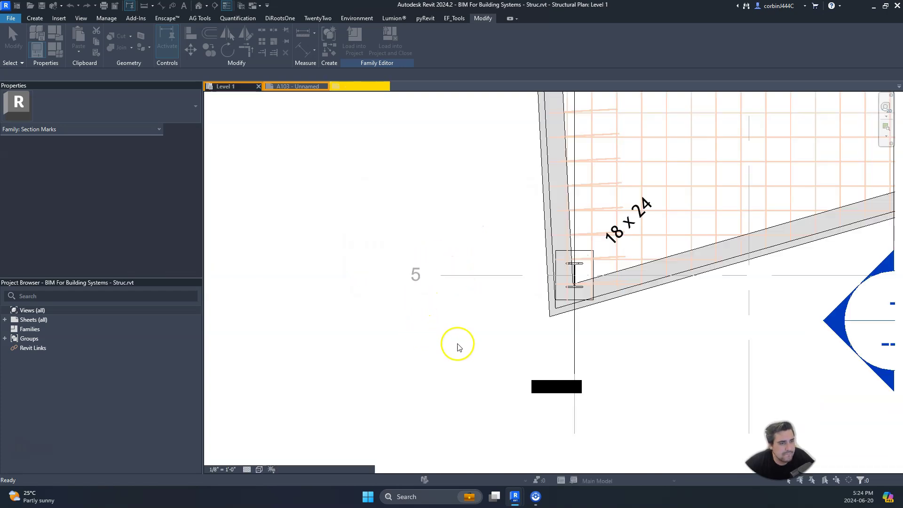
- Overwrite the project's Section Tail - Filled version and inspect the updated section in the plan
{"action": "left_click", "coordinate": [461, 255]}
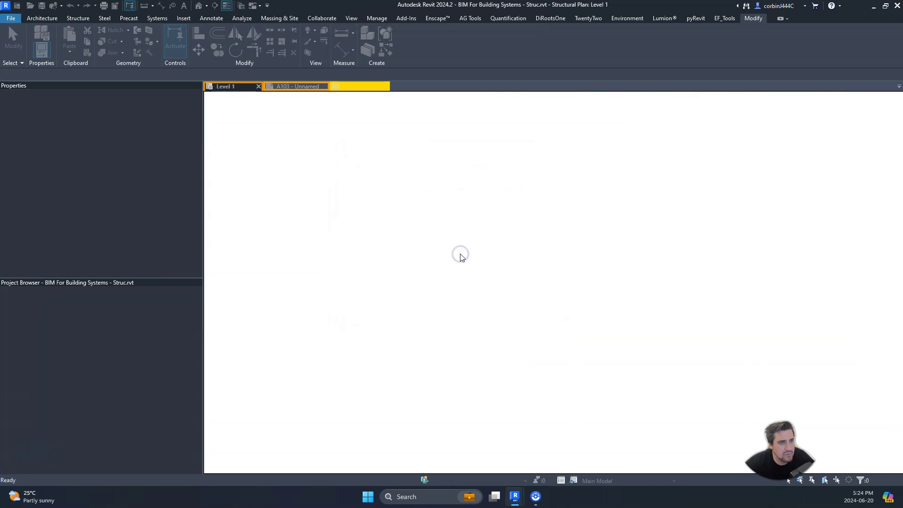
{"action": "scroll", "coordinate": [549, 410], "scroll_direction": "down", "scroll_amount": 3}
{"action": "scroll", "coordinate": [562, 408], "scroll_direction": "up", "scroll_amount": 5}
{"action": "scroll", "coordinate": [521, 394], "scroll_direction": "up", "scroll_amount": 2}
{"action": "scroll", "coordinate": [521, 379], "scroll_direction": "down", "scroll_amount": 3}
{"action": "left_click", "coordinate": [520, 380]}
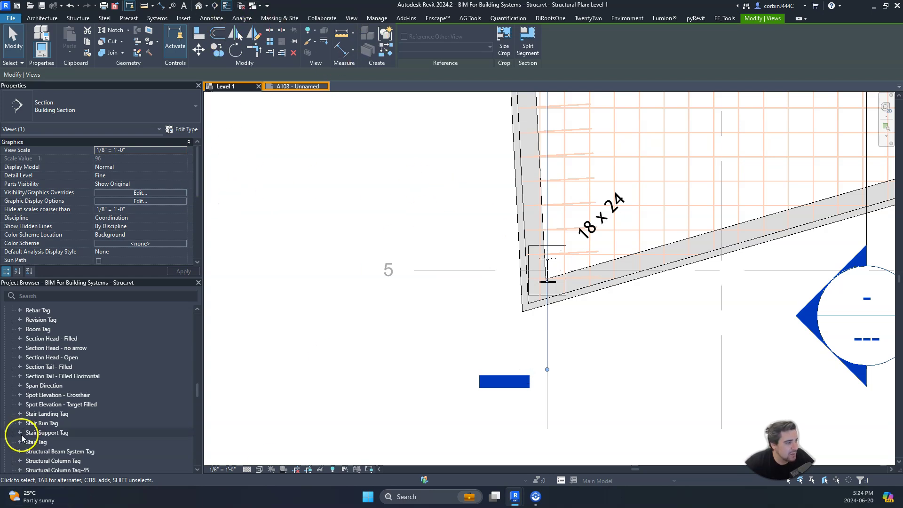
{"action": "left_click", "coordinate": [604, 379]}
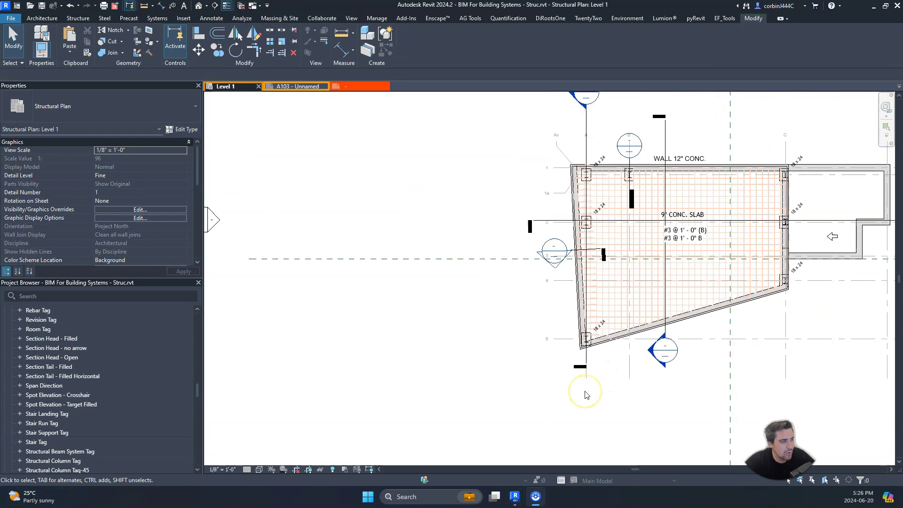
{"action": "scroll", "coordinate": [592, 375], "scroll_direction": "up", "scroll_amount": 1}
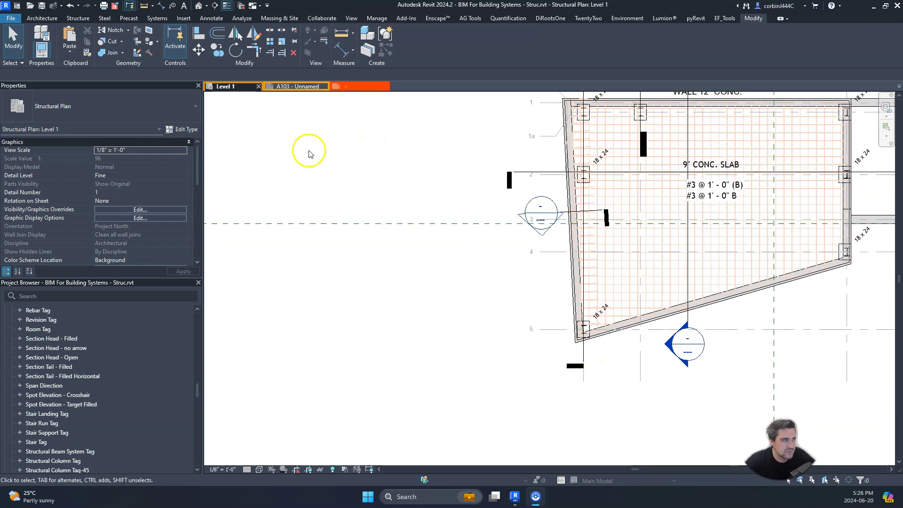
- Open the Section Tail - Filled Horizontal family, then close it without saving
{"action": "left_click", "coordinate": [57, 377]}
{"action": "left_click", "coordinate": [360, 86]}
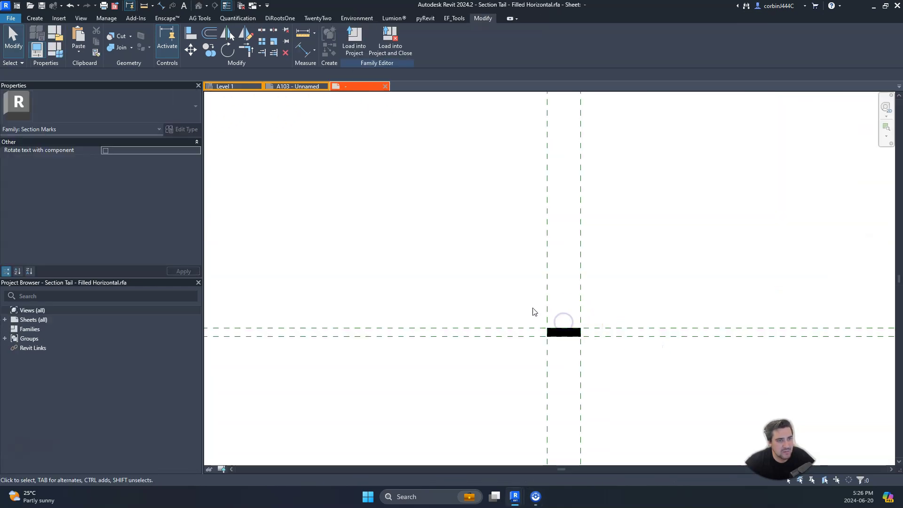
{"action": "left_click", "coordinate": [386, 86]}
{"action": "left_click", "coordinate": [478, 257]}
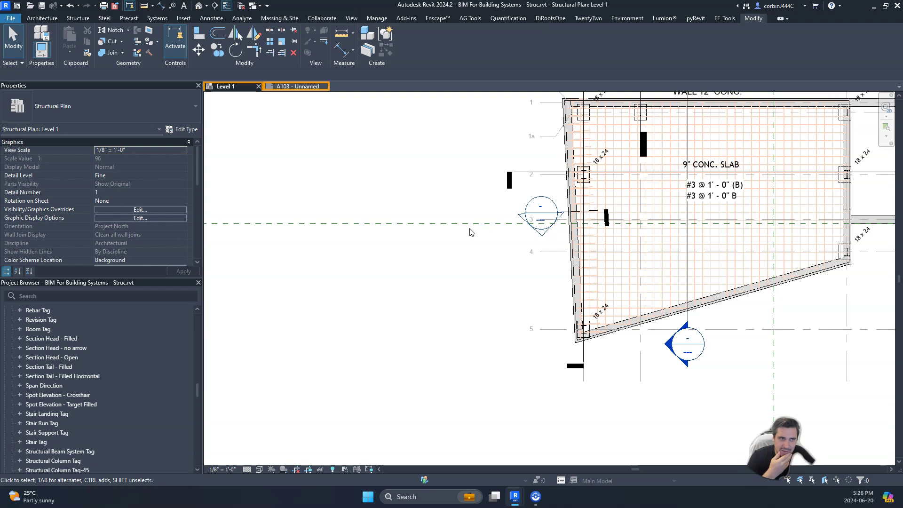
- Check the Building Section type's Section Tag head and tail, then bring up Section Head - Filled's browser menu
{"action": "scroll", "coordinate": [524, 317], "scroll_direction": "down", "scroll_amount": 3}
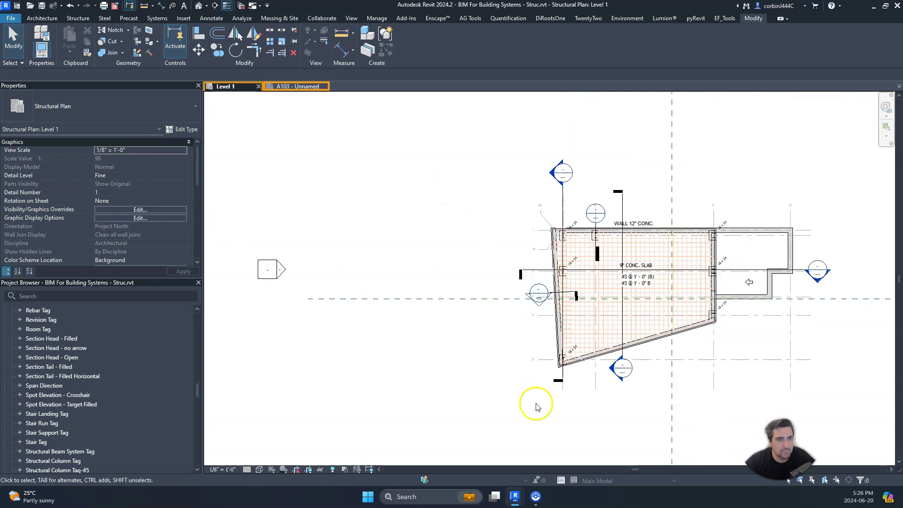
{"action": "scroll", "coordinate": [597, 212], "scroll_direction": "up", "scroll_amount": 6}
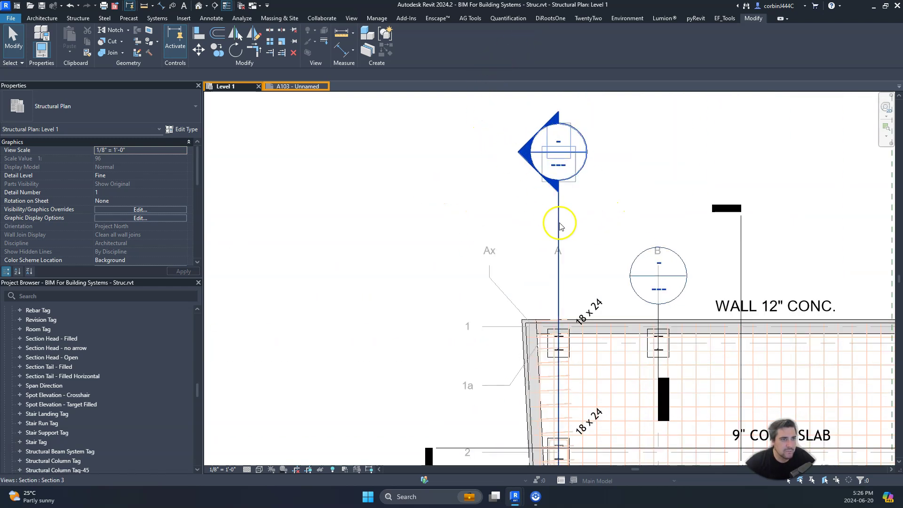
{"action": "left_click", "coordinate": [559, 223]}
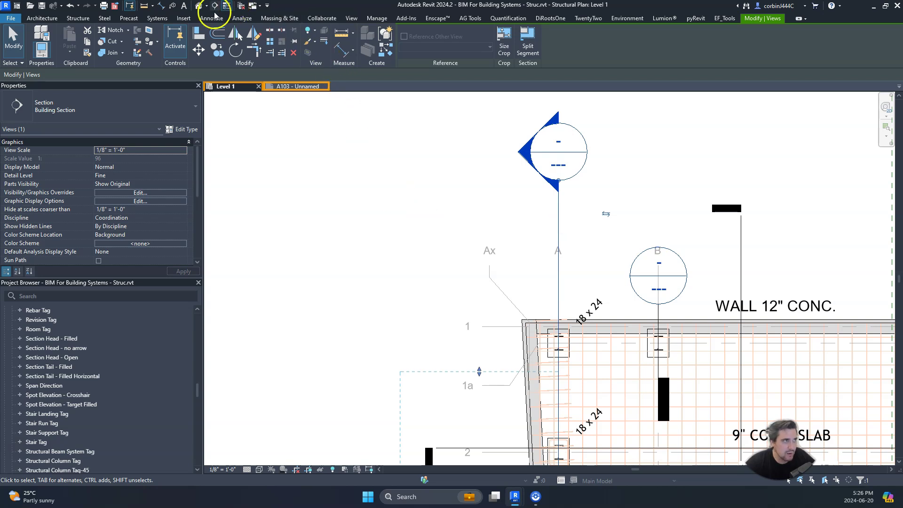
{"action": "left_click", "coordinate": [186, 18]}
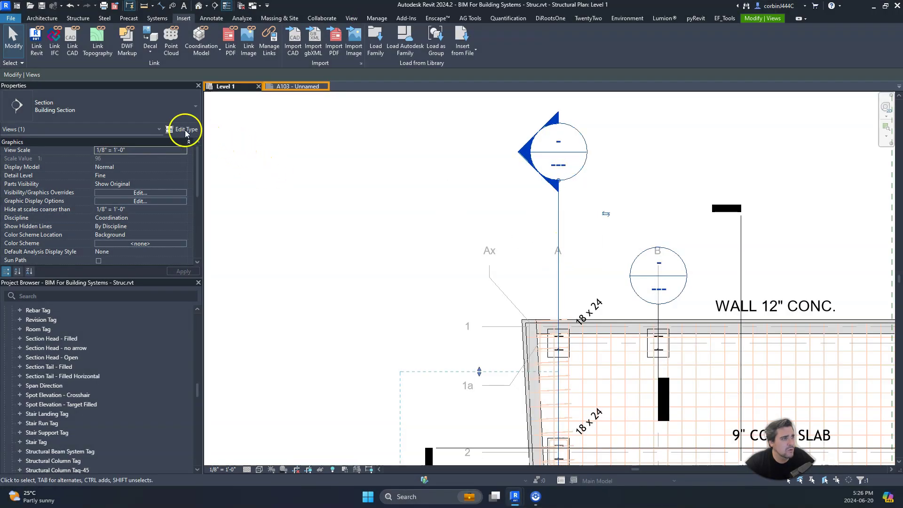
{"action": "left_click", "coordinate": [185, 130]}
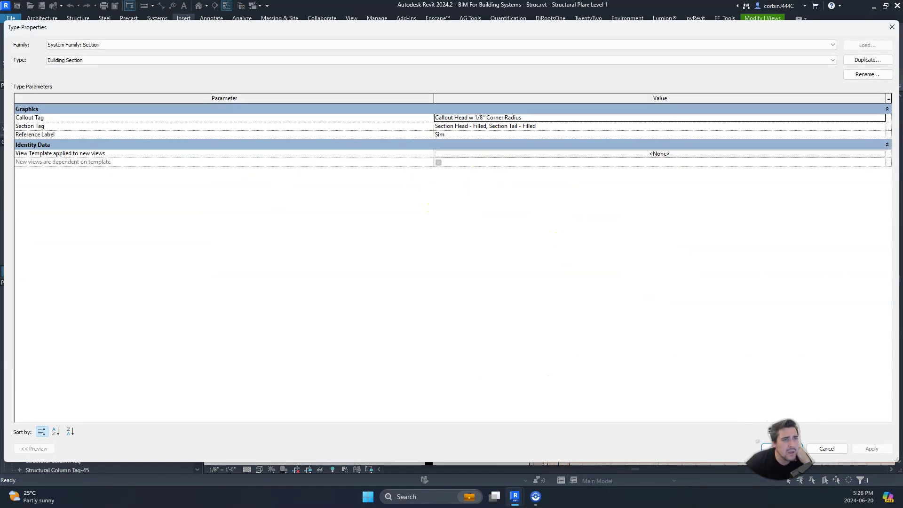
{"action": "left_click", "coordinate": [884, 127]}
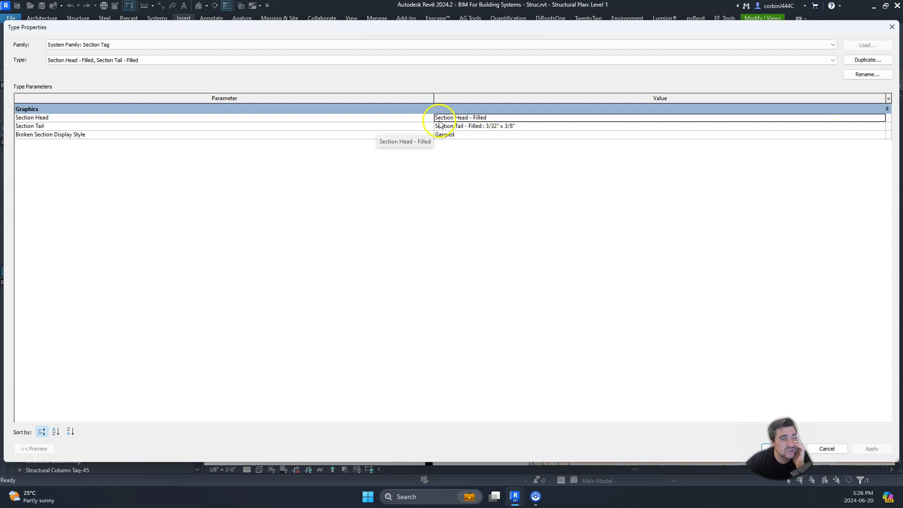
{"action": "left_click", "coordinate": [891, 29]}
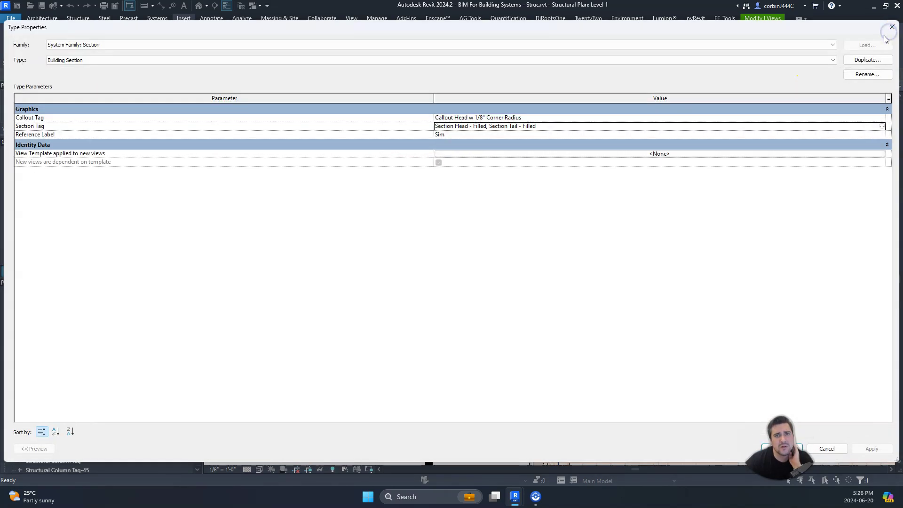
{"action": "left_click", "coordinate": [890, 29]}
{"action": "right_click", "coordinate": [64, 339]}
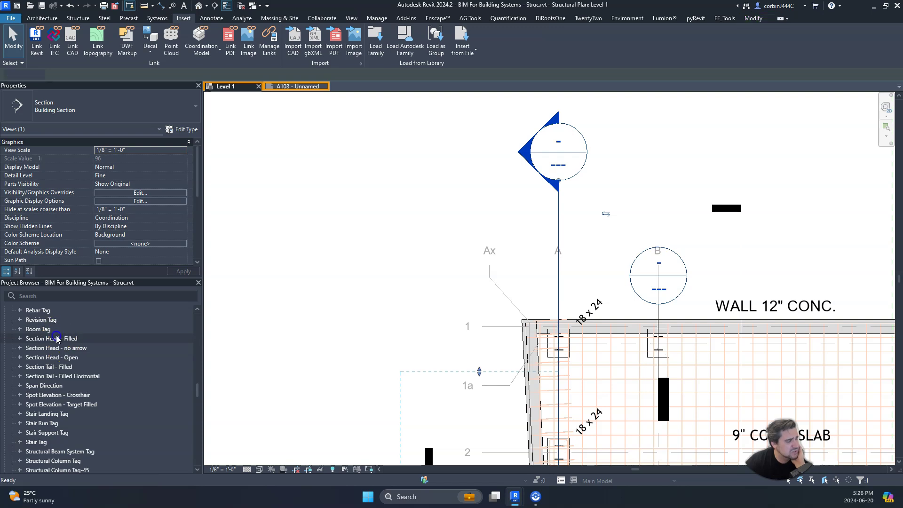
- Open the Section Head - Filled family and select its 1 and A101 labels
{"action": "left_click", "coordinate": [93, 376]}
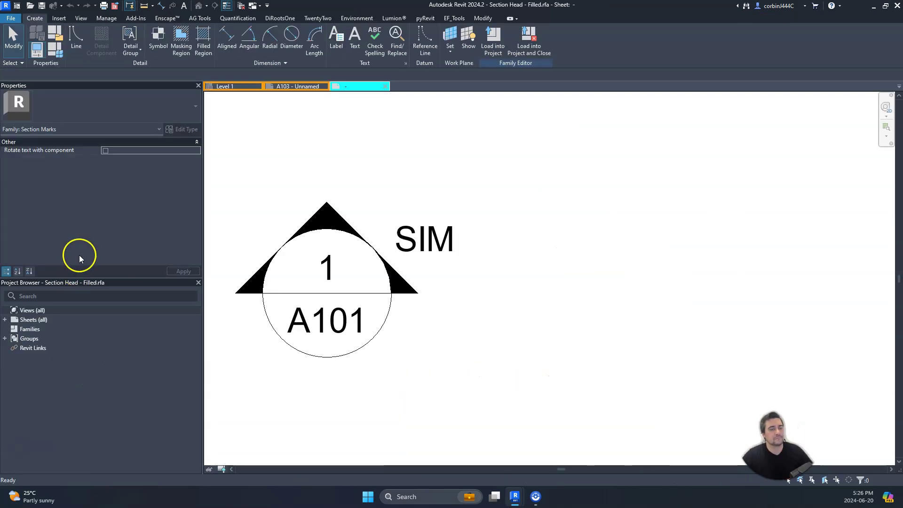
{"action": "scroll", "coordinate": [544, 344], "scroll_direction": "down", "scroll_amount": 2}
{"action": "scroll", "coordinate": [389, 307], "scroll_direction": "up", "scroll_amount": 2}
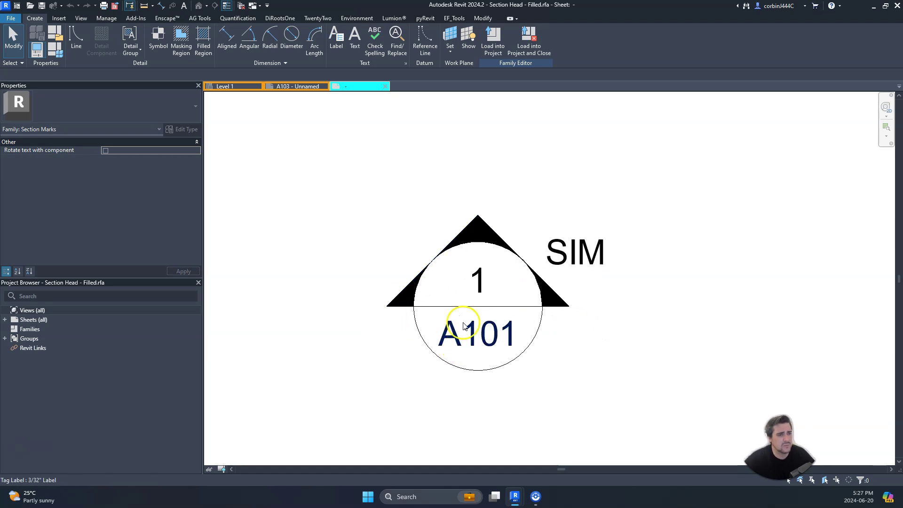
{"action": "left_click", "coordinate": [489, 354]}
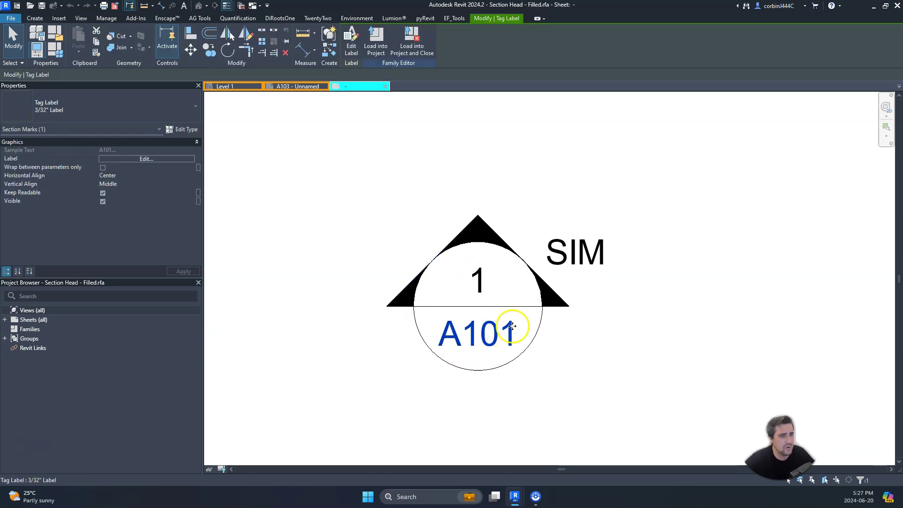
{"action": "left_click", "coordinate": [522, 306]}
{"action": "left_click", "coordinate": [479, 282]}
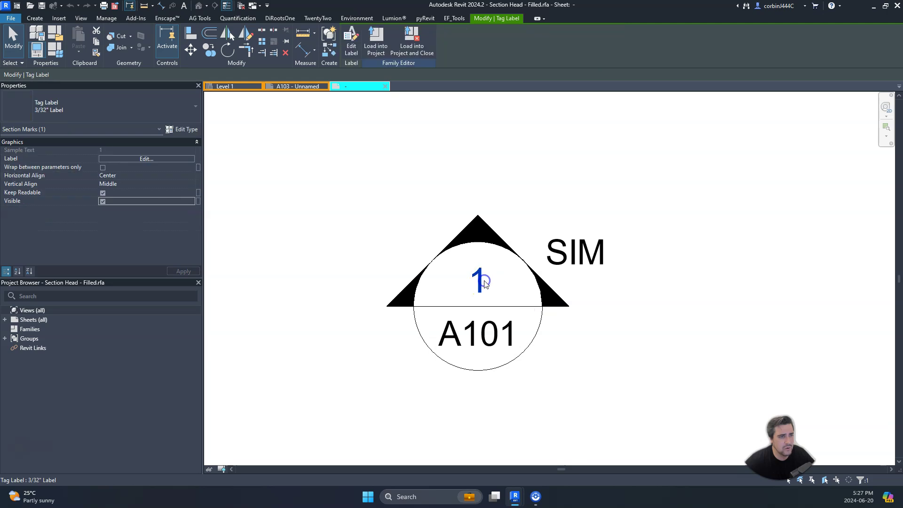
{"action": "left_click", "coordinate": [487, 334], "text": "ctrl"}
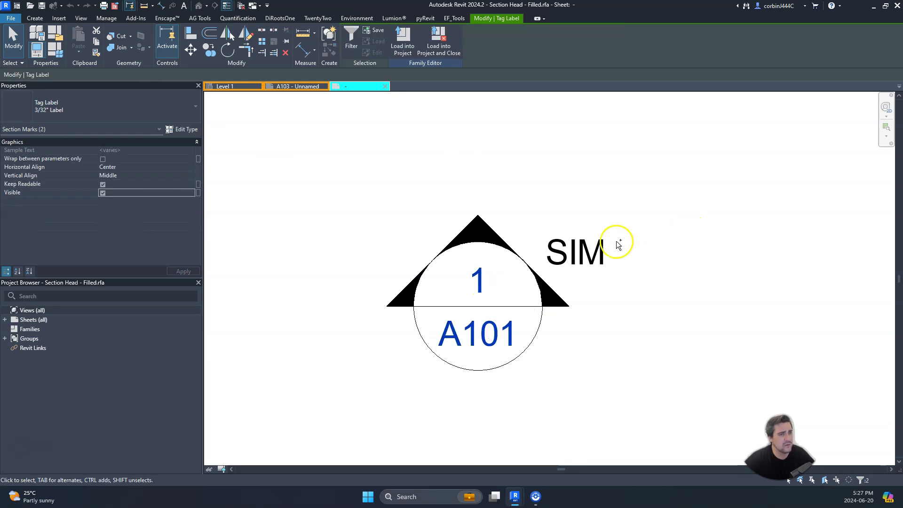
- Rename the 3/32" Label type to 1/16" Label and set its text size to 1/32"
{"action": "left_click", "coordinate": [172, 129]}
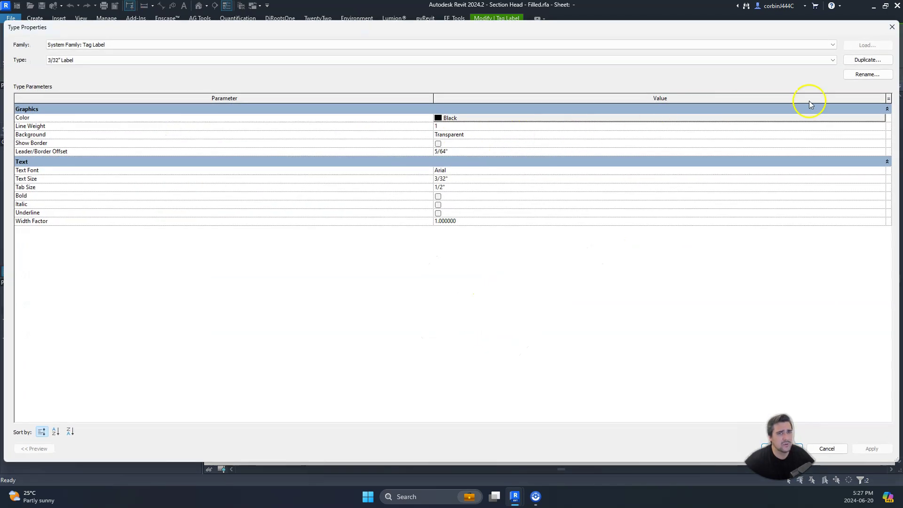
{"action": "left_click", "coordinate": [868, 74]}
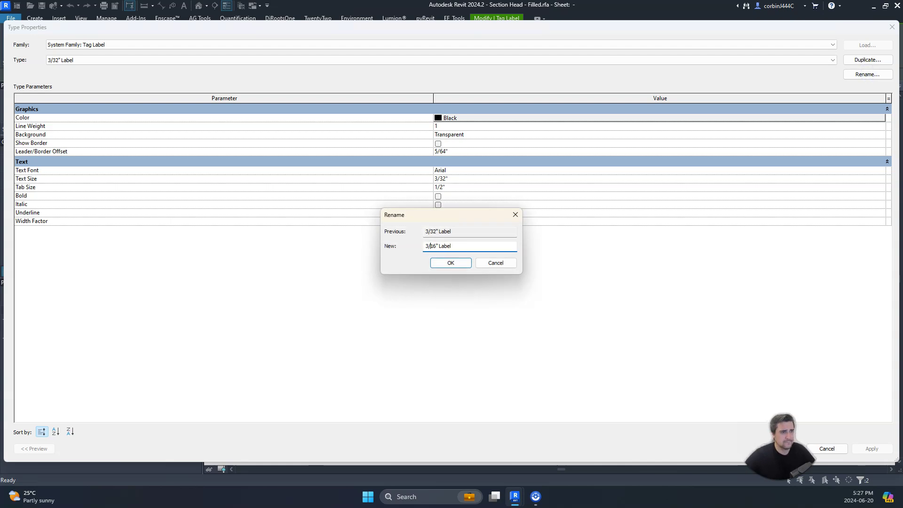
{"action": "type", "text": "1"}
{"action": "key", "text": "Return"}
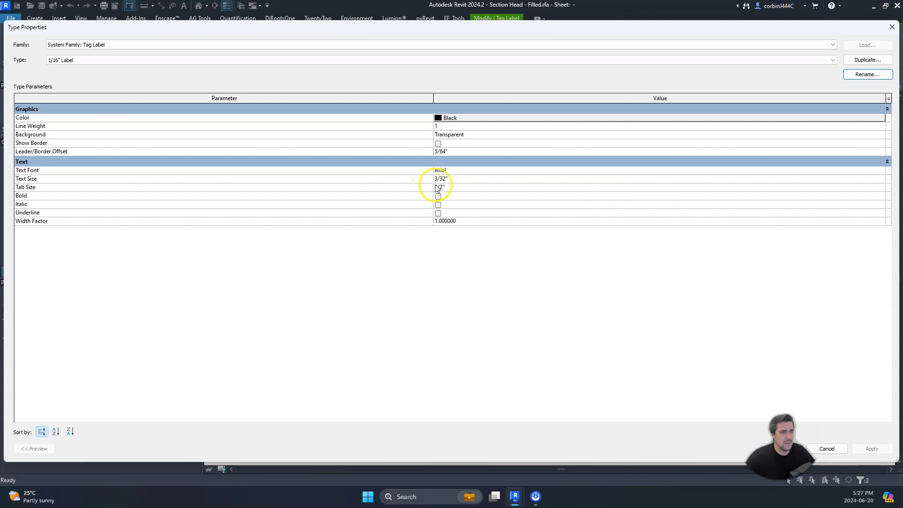
{"action": "left_click", "coordinate": [437, 178]}
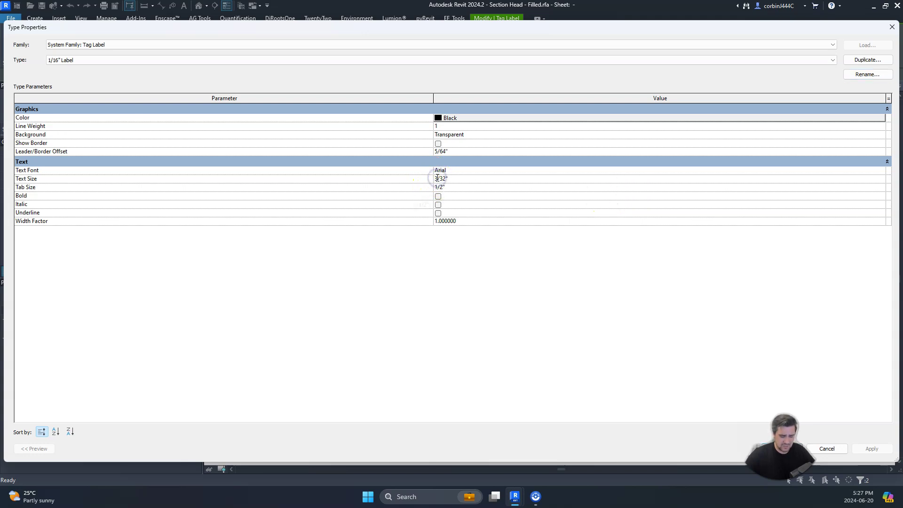
{"action": "left_click", "coordinate": [437, 178]}
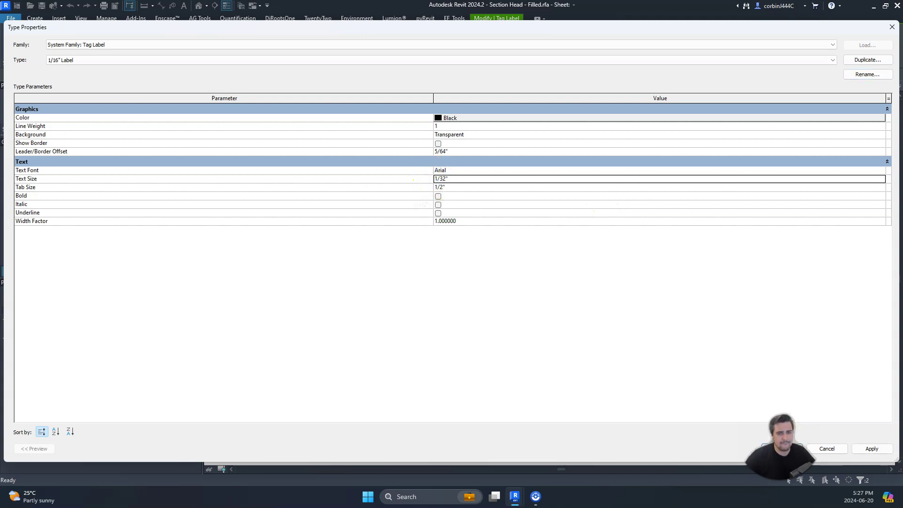
{"action": "left_click_drag", "start_coordinate": [663, 31], "coordinate": [517, 4]}
{"action": "left_click", "coordinate": [634, 427]}
{"action": "scroll", "coordinate": [477, 296], "scroll_direction": "up", "scroll_amount": 3}
- Resize the section head's circle to a 1/8" radius
{"action": "key", "text": "Escape"}
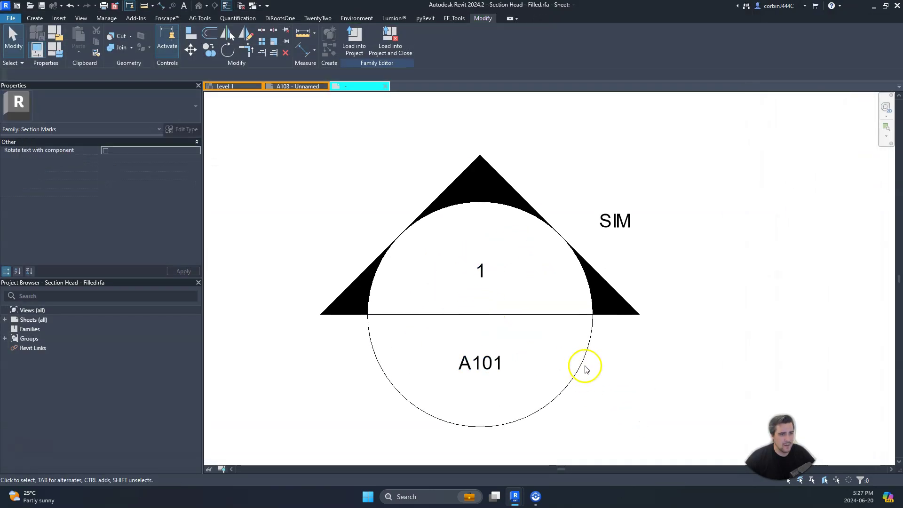
{"action": "left_click", "coordinate": [586, 359]}
{"action": "left_click", "coordinate": [438, 348]}
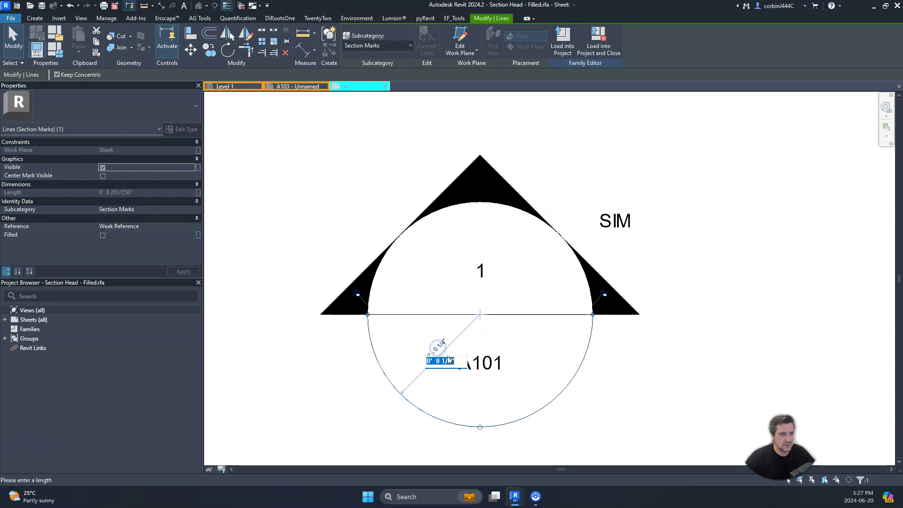
{"action": "left_click", "coordinate": [449, 361]}
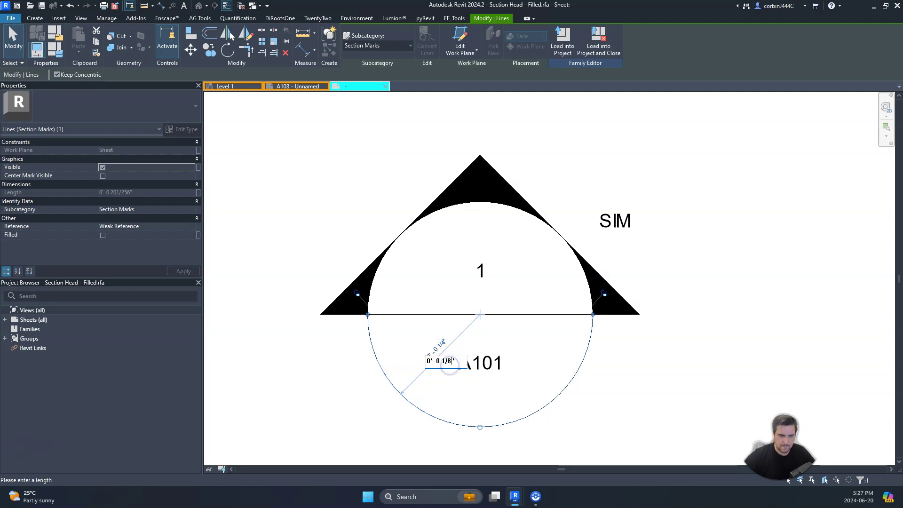
{"action": "key", "text": "Return"}
{"action": "left_click", "coordinate": [426, 300]}
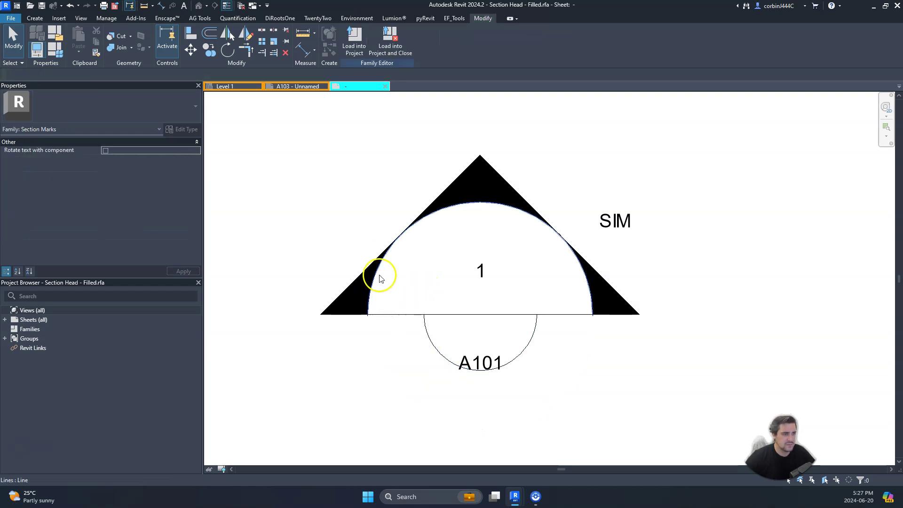
- Select the three filled regions together with the whole connected outline chain
{"action": "left_click", "coordinate": [389, 254]}
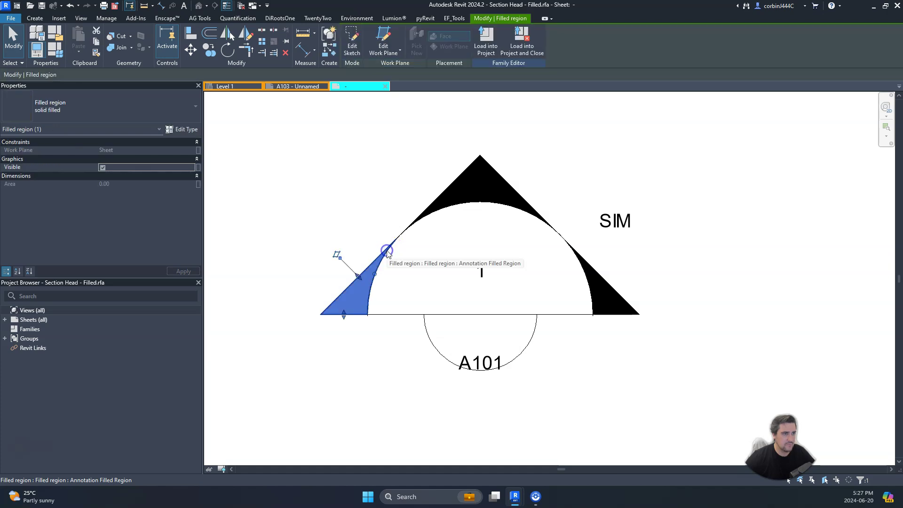
{"action": "left_click", "coordinate": [478, 188], "text": "ctrl"}
{"action": "left_click", "coordinate": [504, 179], "text": "ctrl"}
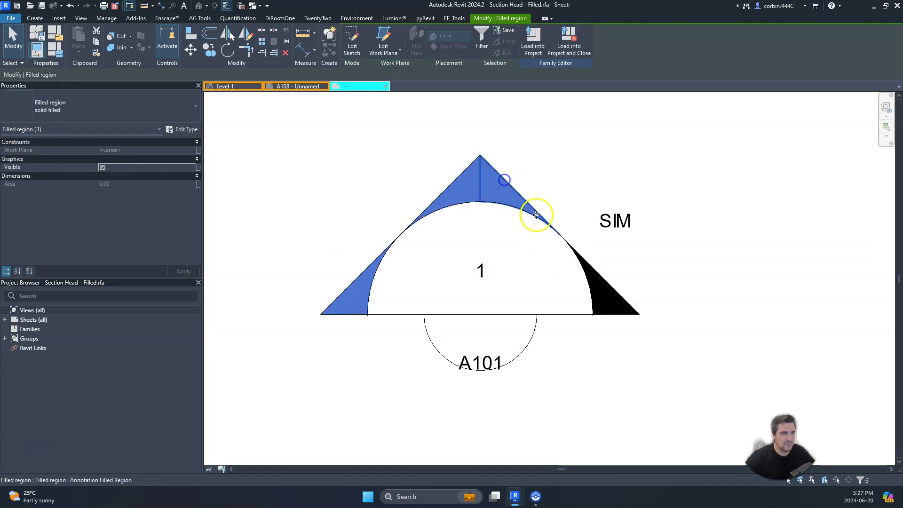
{"action": "left_click", "coordinate": [613, 315], "text": "ctrl"}
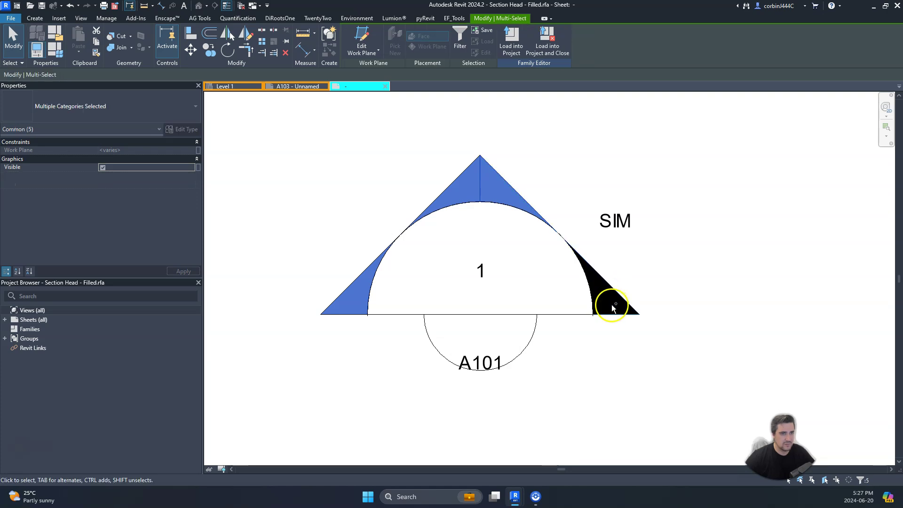
{"action": "key", "text": "Tab"}
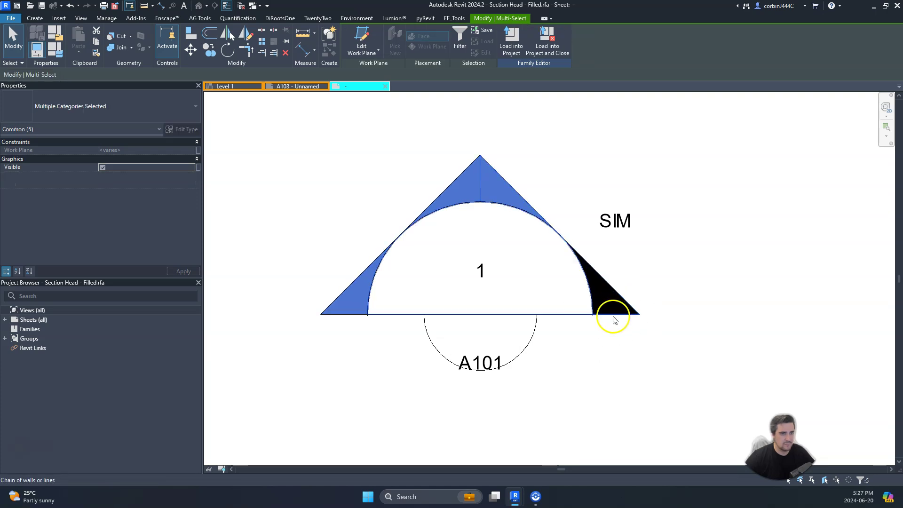
{"action": "left_click", "coordinate": [613, 315], "text": "ctrl"}
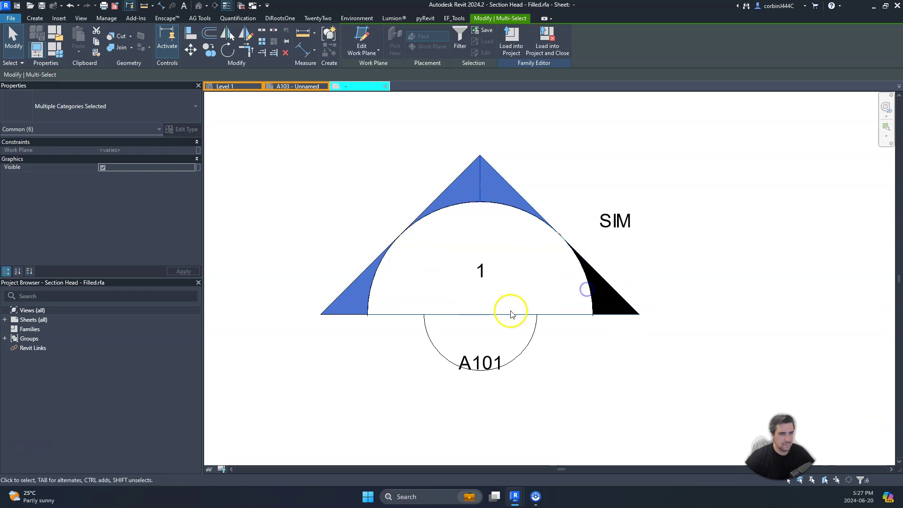
- Temporarily hide the selected fills and lines, and set the upper arc's radius to 0' 0 1/8"
{"action": "key", "text": "h"}
{"action": "key", "text": "h"}
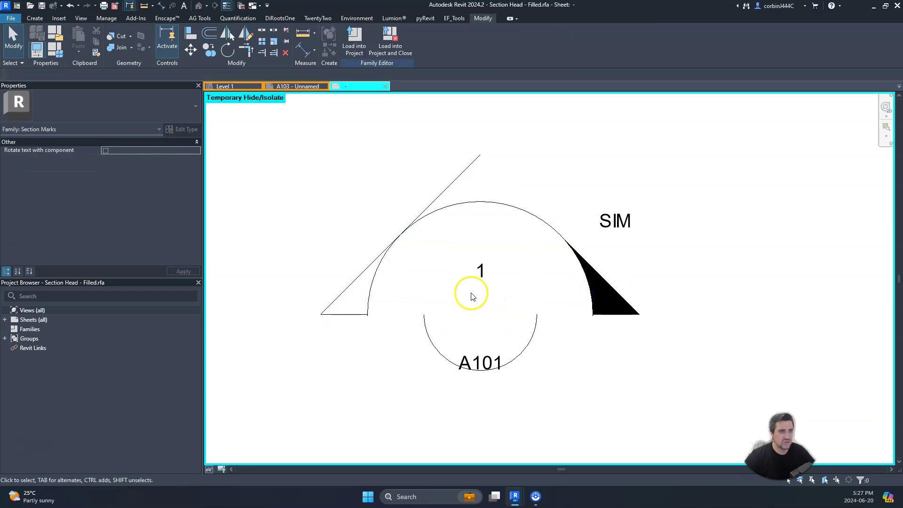
{"action": "left_click", "coordinate": [478, 202]}
{"action": "left_click", "coordinate": [517, 276]}
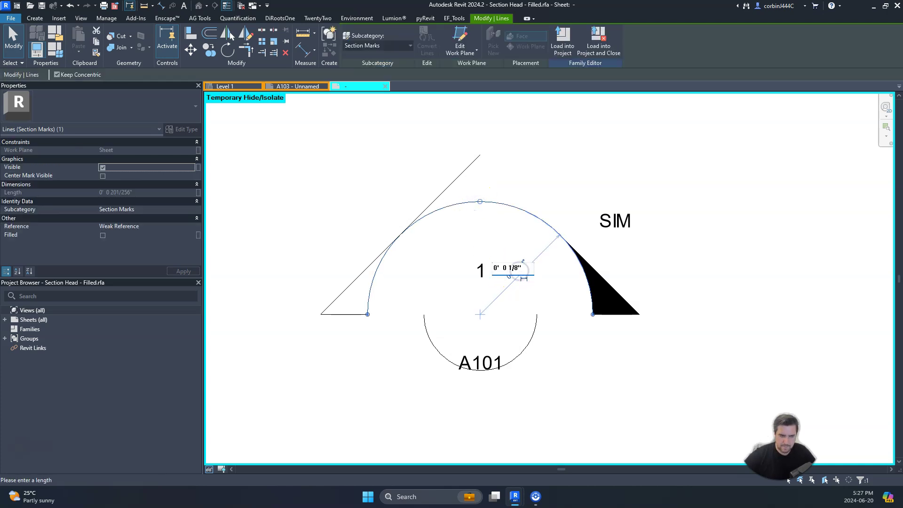
{"action": "type", "text": "0' 0 1/8\""}
{"action": "key", "text": "Return"}
{"action": "left_click", "coordinate": [529, 274]}
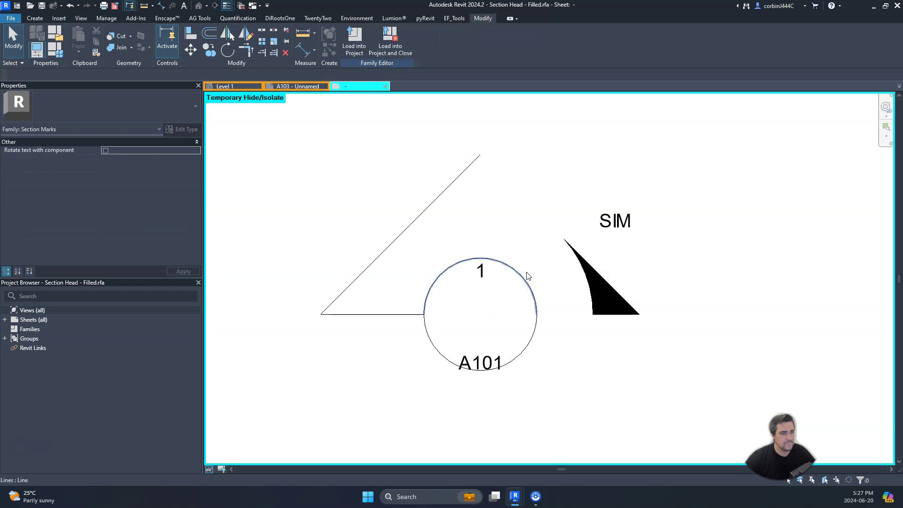
- Nudge the A101 label upward so it sits inside the small circle with the 1 label
{"action": "left_click", "coordinate": [481, 362]}
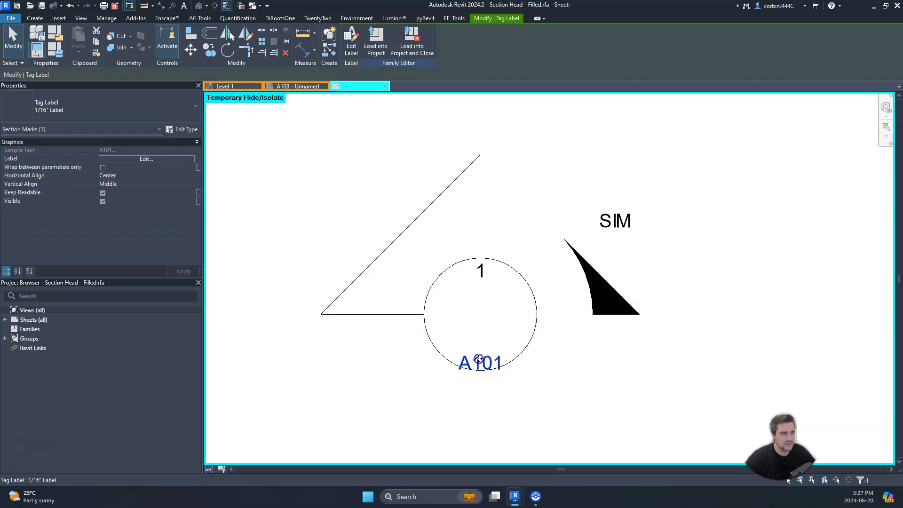
{"action": "key", "text": "Up"}
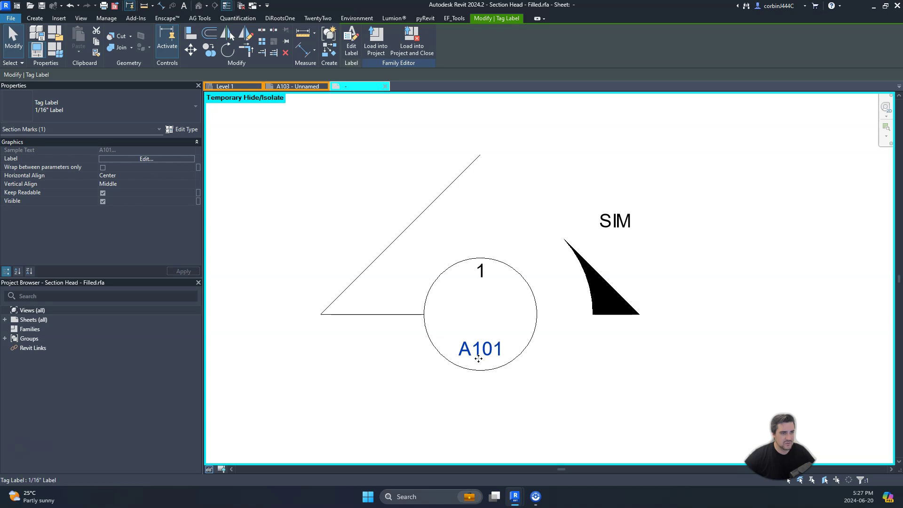
{"action": "key", "text": "Up"}
{"action": "left_click", "coordinate": [480, 362]}
{"action": "left_click", "coordinate": [479, 281]}
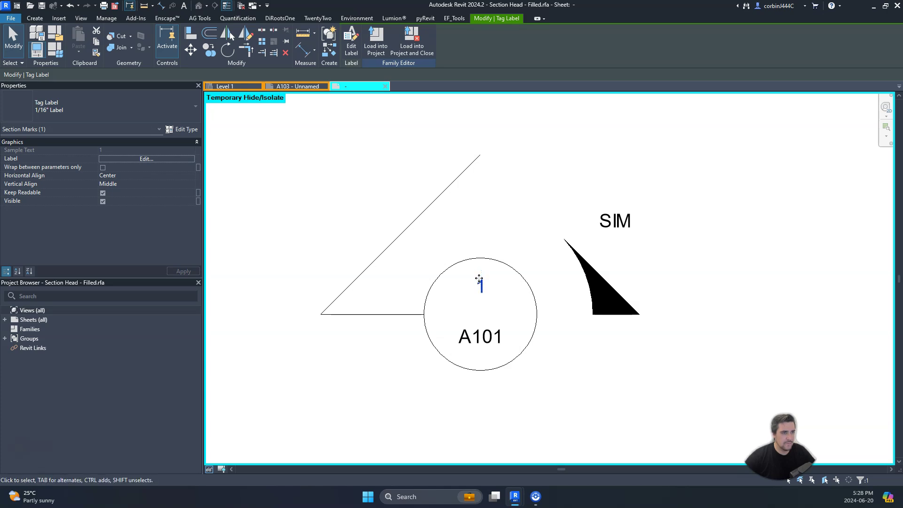
{"action": "key", "text": "Escape"}
- Turn on Reference Planes and Automatic Sketch Dimensions in the view's annotation category visibility
{"action": "left_click", "coordinate": [326, 412]}
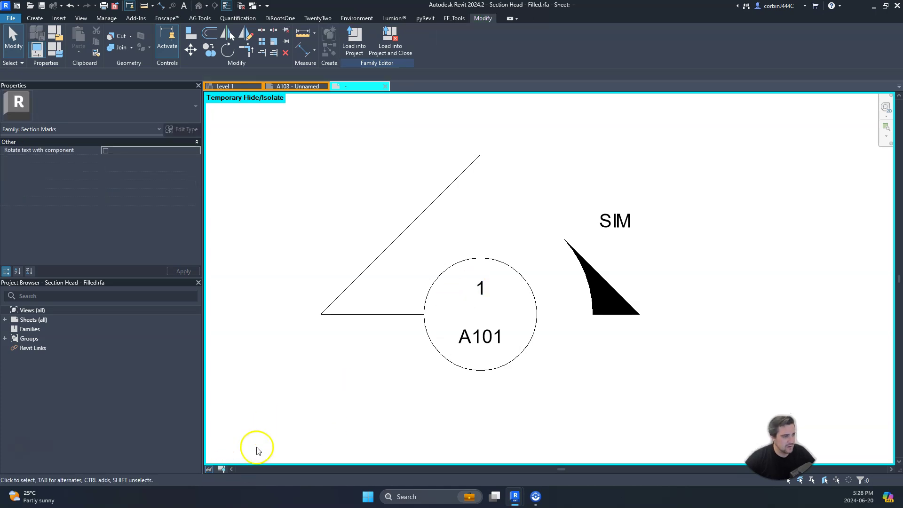
{"action": "key", "text": "v"}
{"action": "key", "text": "v"}
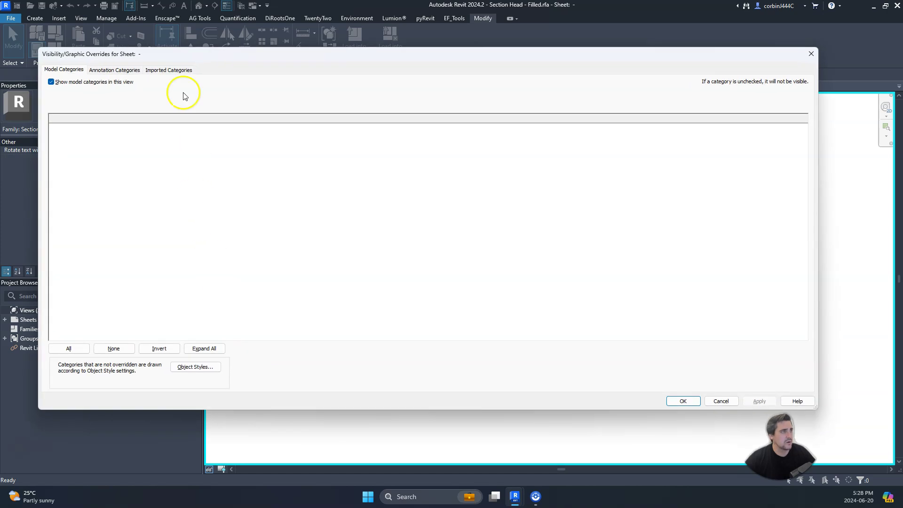
{"action": "left_click", "coordinate": [121, 69]}
{"action": "left_click", "coordinate": [62, 160]}
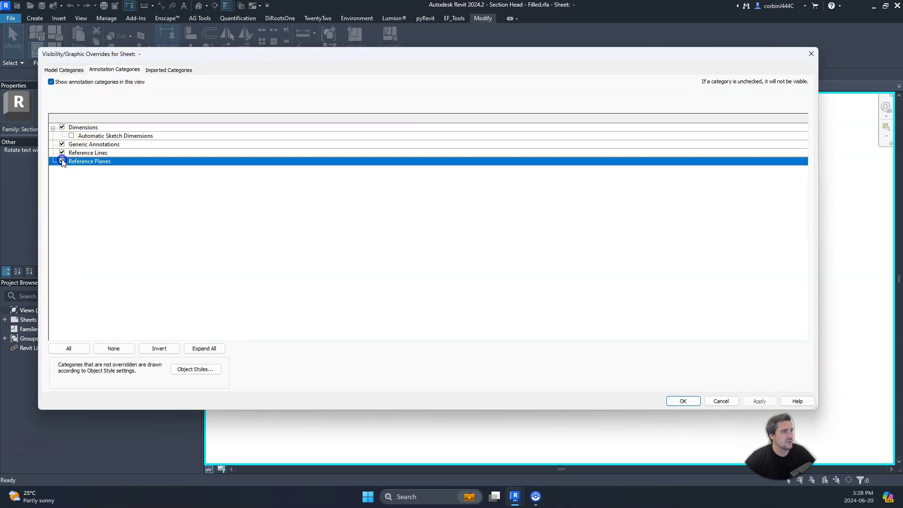
{"action": "left_click", "coordinate": [72, 136]}
{"action": "left_click", "coordinate": [685, 401]}
- Inspect the horizontal reference plane around the section head, then clear the selection
{"action": "left_click", "coordinate": [706, 316]}
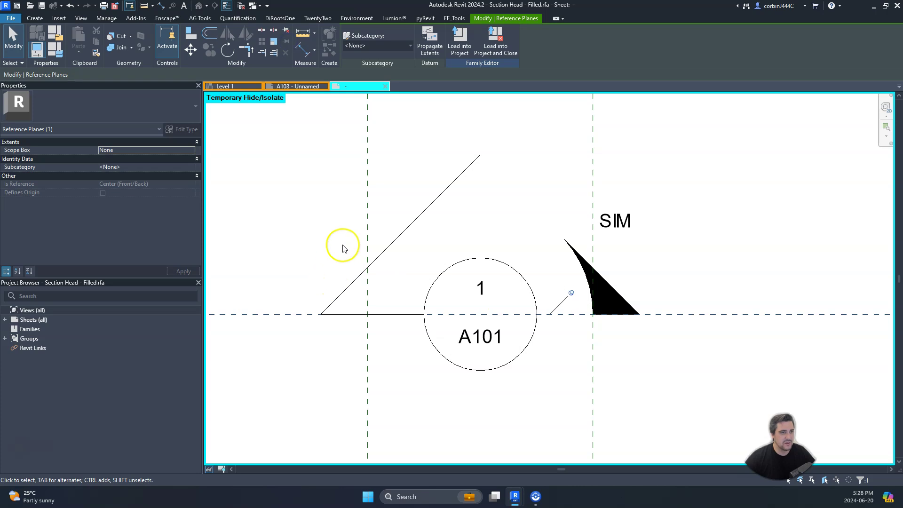
{"action": "left_click", "coordinate": [311, 239]}
{"action": "scroll", "coordinate": [559, 449], "scroll_direction": "down", "scroll_amount": 4}
{"action": "scroll", "coordinate": [542, 395], "scroll_direction": "up", "scroll_amount": 3}
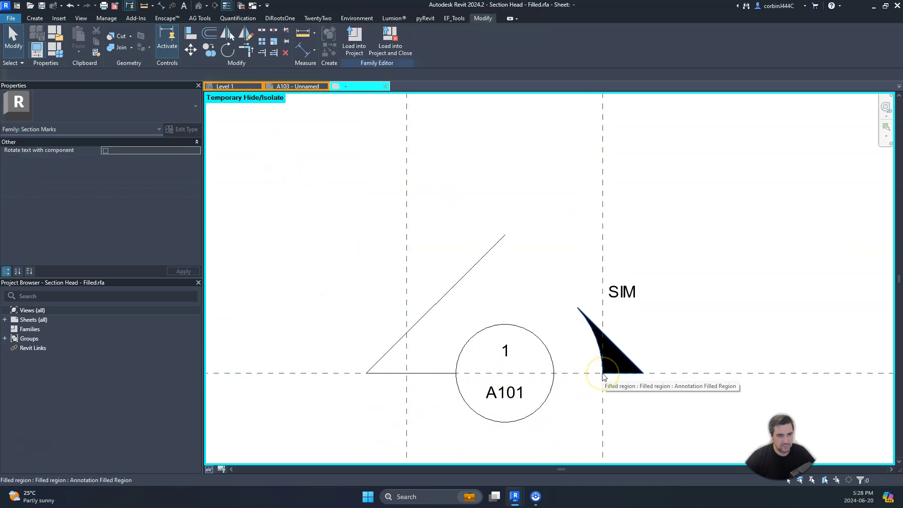
{"action": "key", "text": "ctrl"}
{"action": "key", "text": "ctrl"}
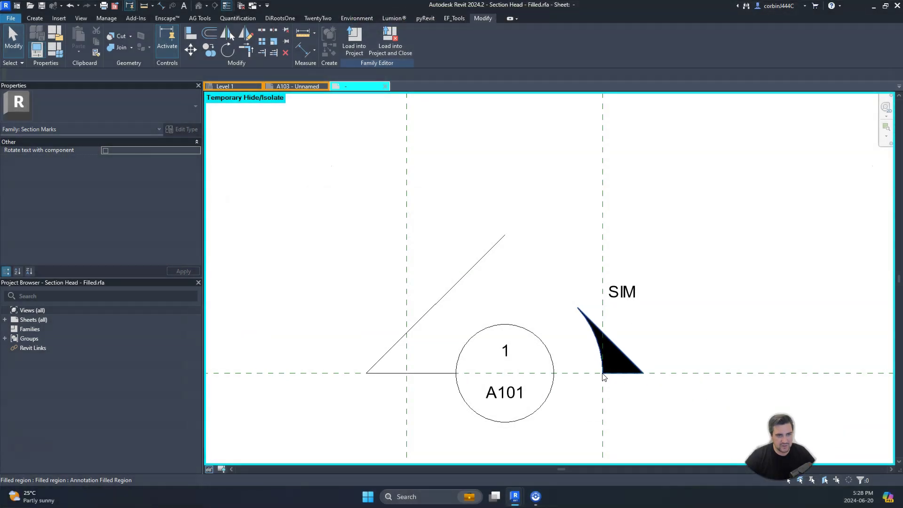
{"action": "scroll", "coordinate": [603, 375], "scroll_direction": "up", "scroll_amount": 3}
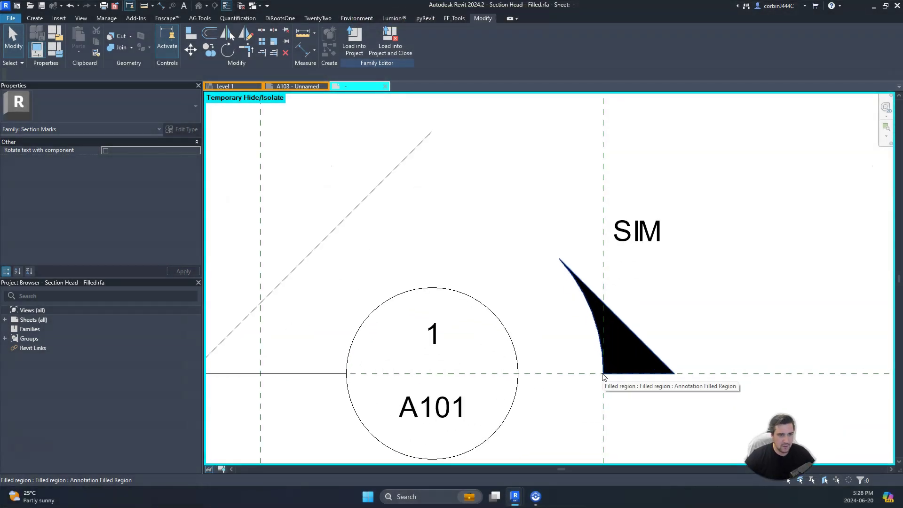
{"action": "scroll", "coordinate": [604, 375], "scroll_direction": "down", "scroll_amount": 2}
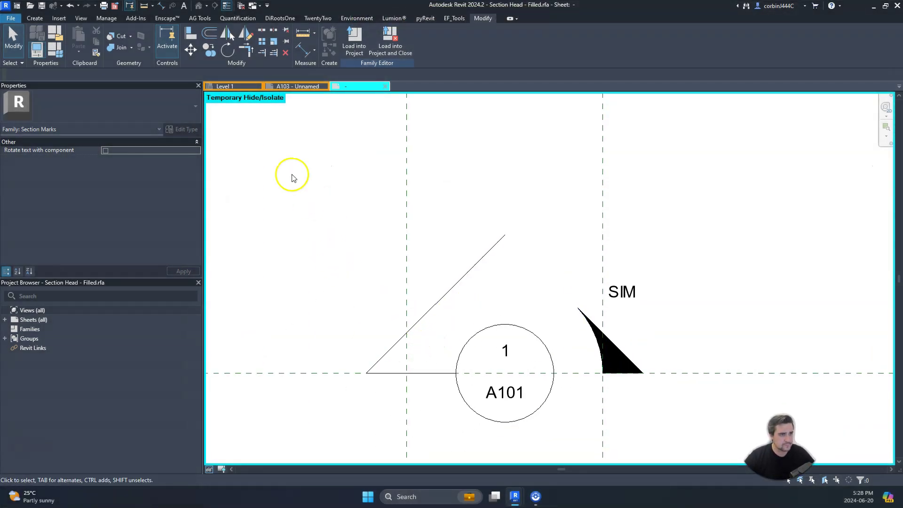
- Move the circle, its labels and left lines so the circle's right edge meets the filled region's corner
{"action": "mouse_move", "coordinate": [295, 161]}
{"action": "left_mouse_down"}
{"action": "mouse_move", "coordinate": [544, 464]}
{"action": "mouse_move", "coordinate": [569, 462]}
{"action": "left_mouse_up"}
{"action": "scroll", "coordinate": [614, 421], "scroll_direction": "up", "scroll_amount": 2}
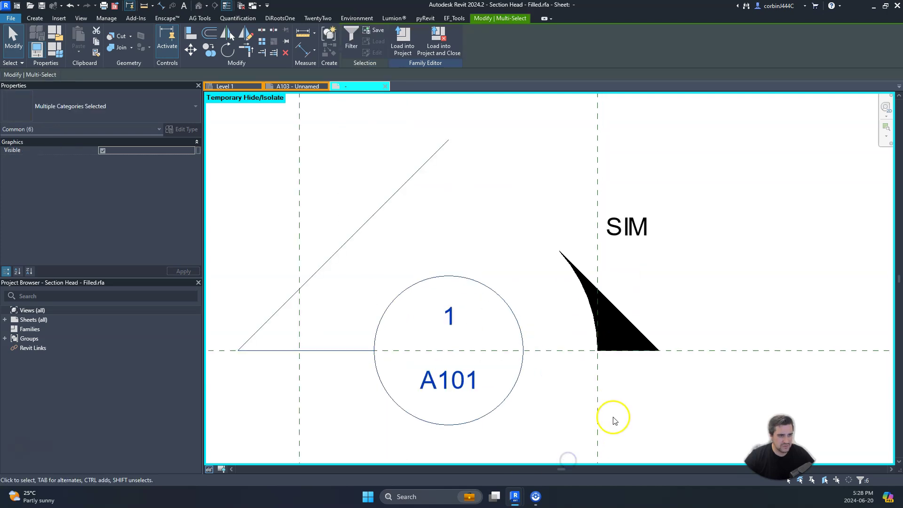
{"action": "left_click", "coordinate": [191, 50]}
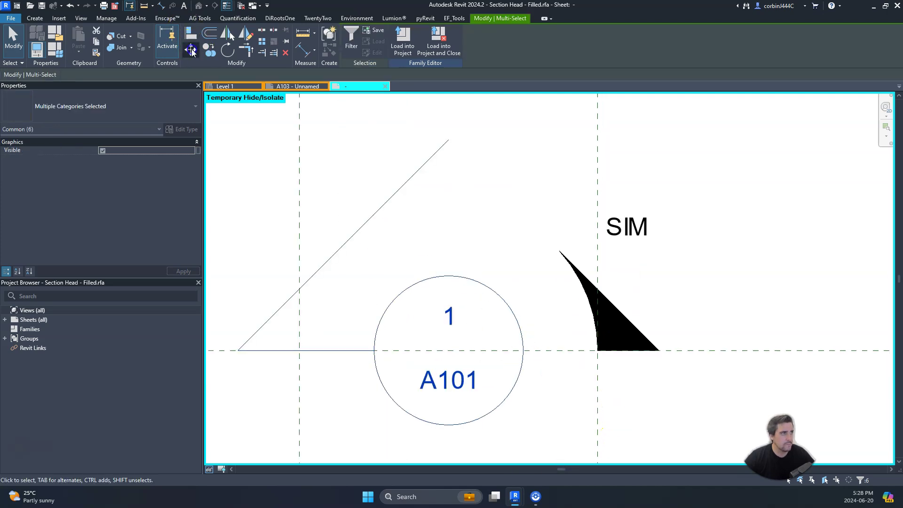
{"action": "left_click", "coordinate": [523, 351]}
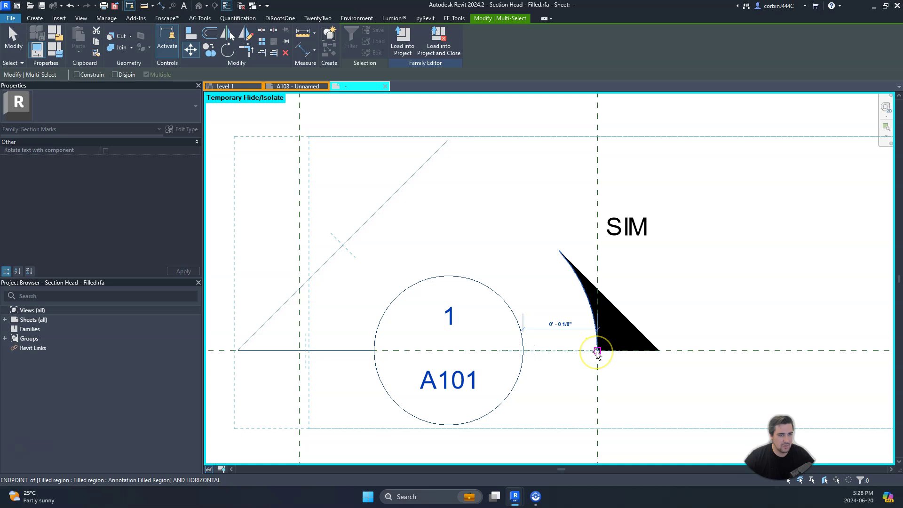
{"action": "left_click", "coordinate": [597, 351]}
{"action": "key", "text": "Escape"}
{"action": "scroll", "coordinate": [520, 278], "scroll_direction": "down", "scroll_amount": 2}
{"action": "left_click", "coordinate": [477, 275]}
{"action": "scroll", "coordinate": [465, 281], "scroll_direction": "up", "scroll_amount": 2}
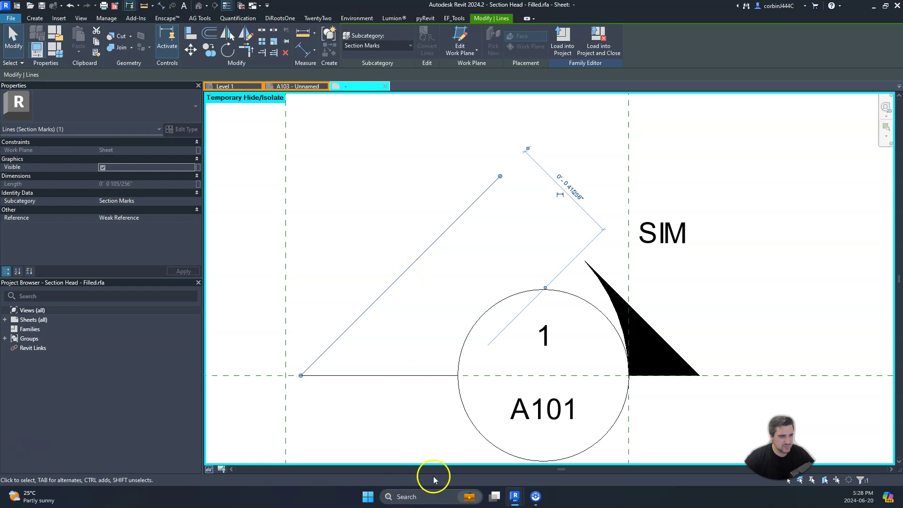
{"action": "left_click", "coordinate": [269, 410]}
- Reset temporary hide so the filled region shows again, and select both of its halves
{"action": "left_click", "coordinate": [221, 469]}
{"action": "left_click", "coordinate": [254, 460]}
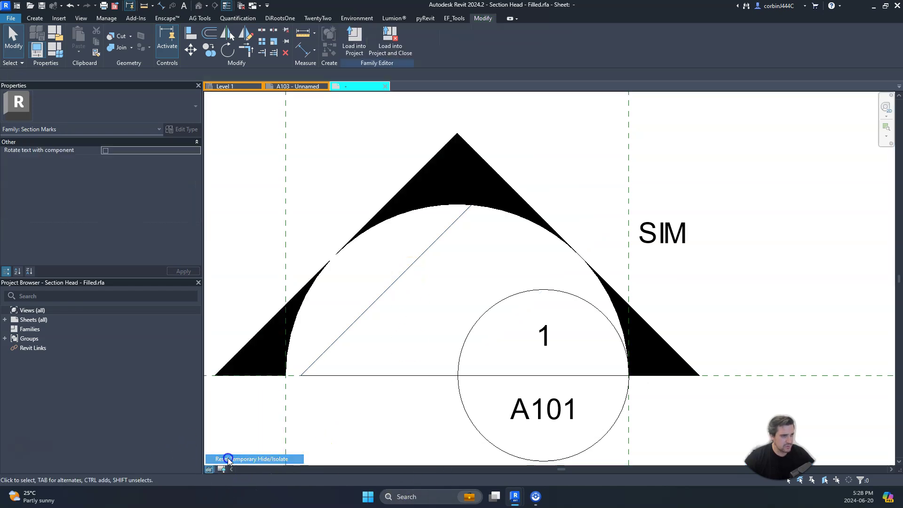
{"action": "left_click", "coordinate": [442, 206]}
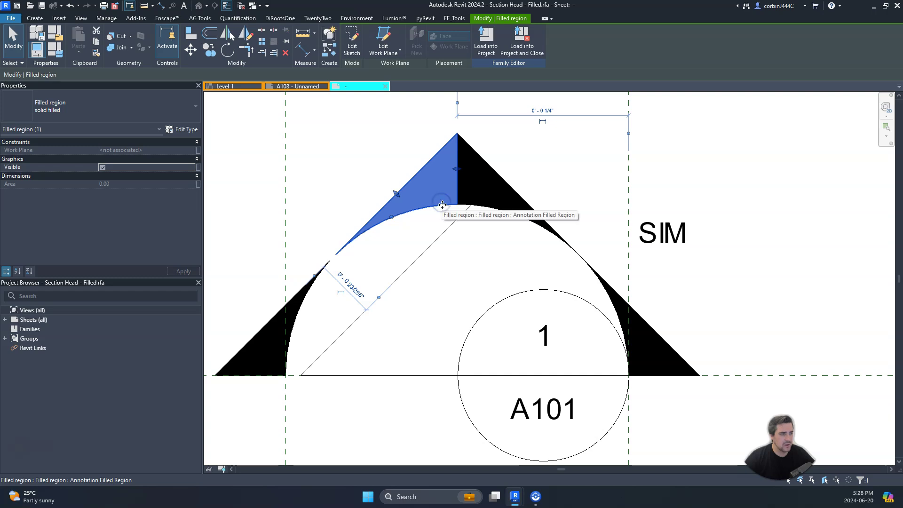
{"action": "scroll", "coordinate": [596, 264], "scroll_direction": "down", "scroll_amount": 4}
{"action": "scroll", "coordinate": [579, 263], "scroll_direction": "up", "scroll_amount": 2}
{"action": "left_click", "coordinate": [558, 207], "text": "ctrl"}
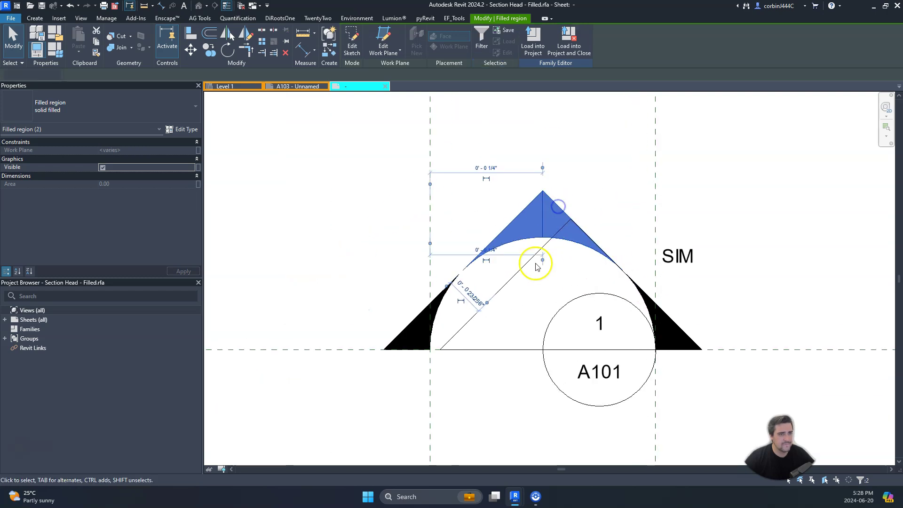
{"action": "scroll", "coordinate": [460, 374], "scroll_direction": "down", "scroll_amount": 5}
{"action": "scroll", "coordinate": [460, 377], "scroll_direction": "up", "scroll_amount": 4}
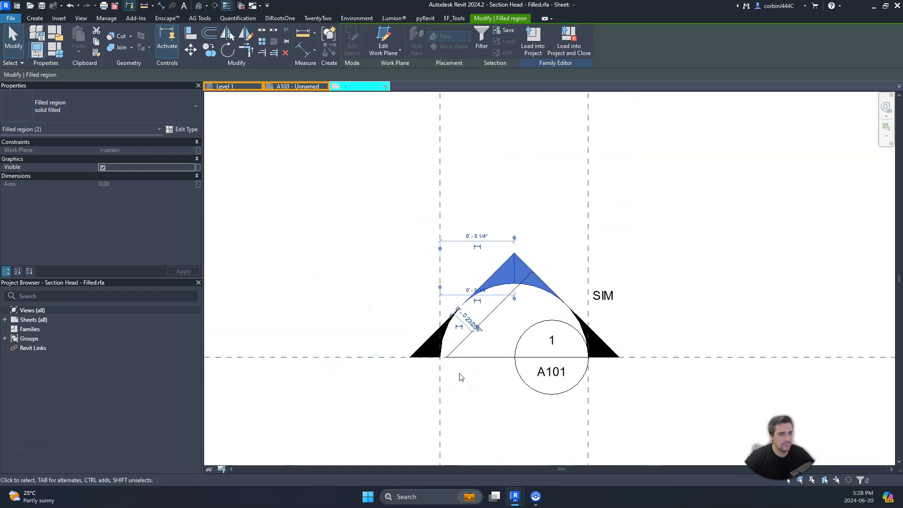
- Move the left reference plane onto the circle's left edge
{"action": "left_click", "coordinate": [429, 384]}
{"action": "scroll", "coordinate": [439, 385], "scroll_direction": "up", "scroll_amount": 2}
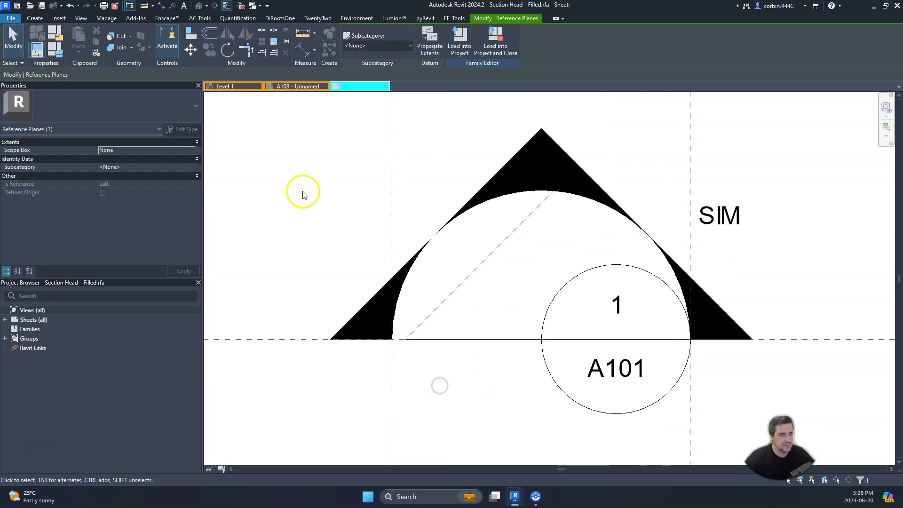
{"action": "left_click", "coordinate": [191, 49]}
{"action": "left_click", "coordinate": [391, 339]}
{"action": "left_click", "coordinate": [541, 340]}
{"action": "key", "text": "Escape"}
{"action": "scroll", "coordinate": [427, 355], "scroll_direction": "down", "scroll_amount": 2}
{"action": "scroll", "coordinate": [462, 300], "scroll_direction": "up", "scroll_amount": 2}
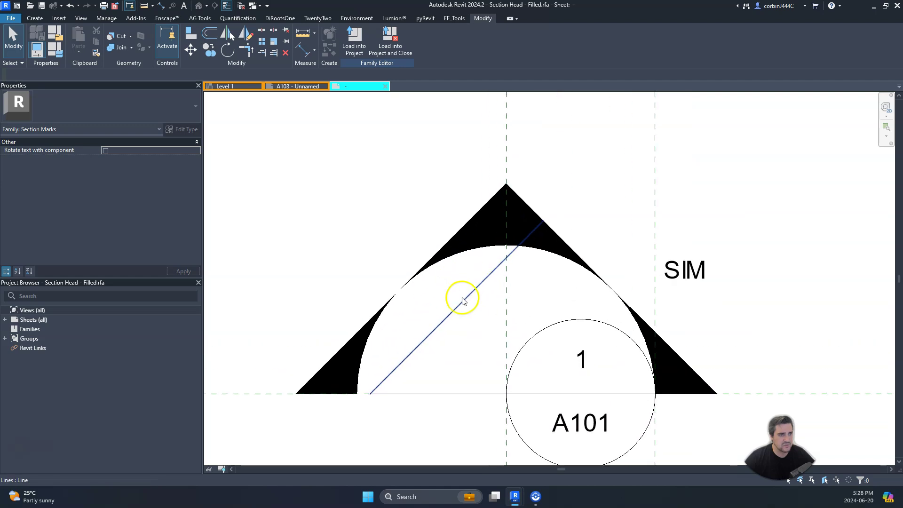
- Shift the diagonal line inside the triangle down and to the right
{"action": "left_click", "coordinate": [462, 299]}
{"action": "scroll", "coordinate": [463, 300], "scroll_direction": "up", "scroll_amount": 2}
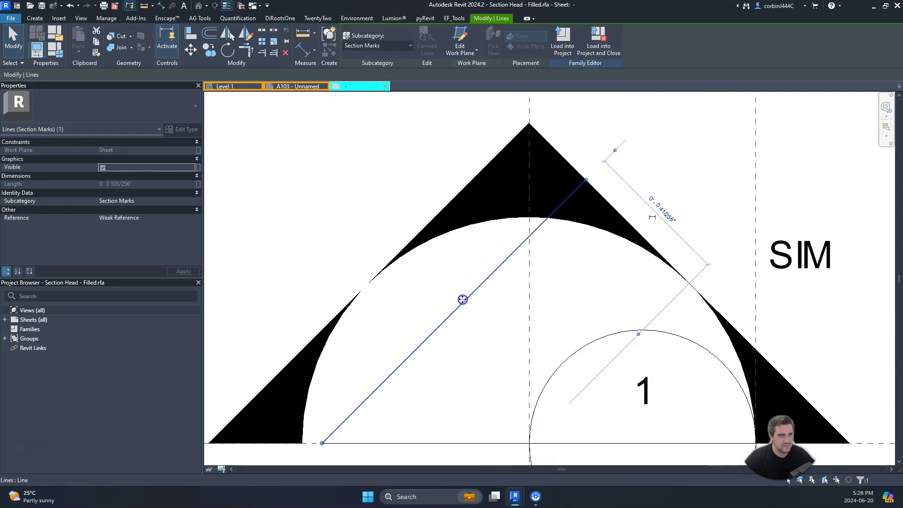
{"action": "left_click_drag", "start_coordinate": [462, 299], "coordinate": [566, 352]}
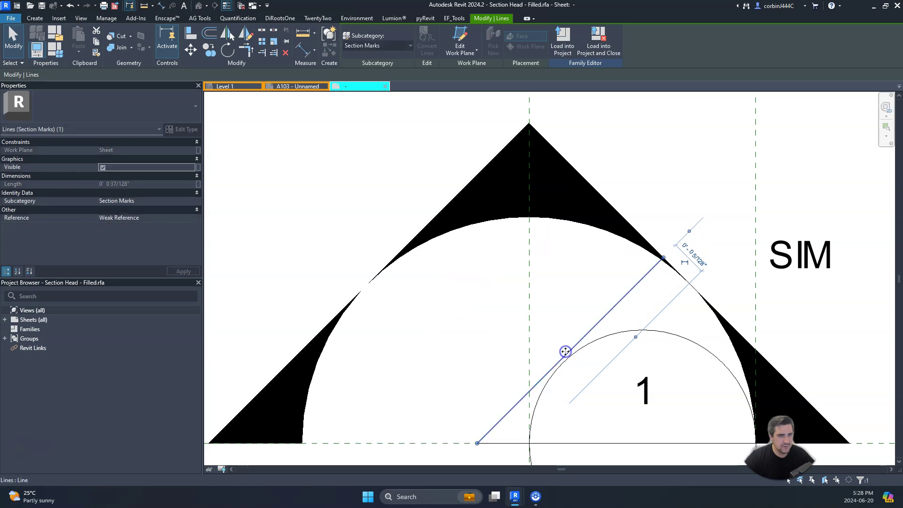
{"action": "key", "text": "Escape"}
{"action": "scroll", "coordinate": [567, 329], "scroll_direction": "down", "scroll_amount": 4}
{"action": "scroll", "coordinate": [600, 308], "scroll_direction": "up", "scroll_amount": 3}
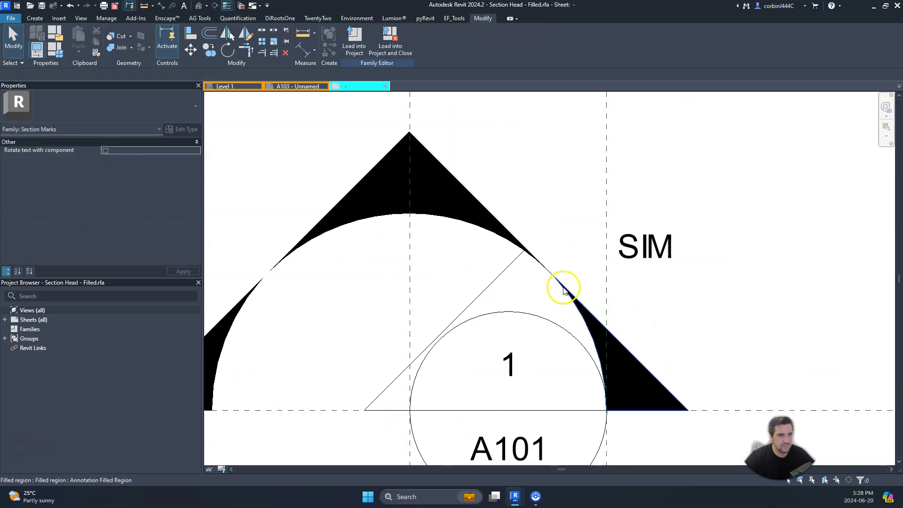
- Delete the right, left and lower black filled wedges
{"action": "left_click", "coordinate": [575, 312]}
{"action": "key", "text": "Delete"}
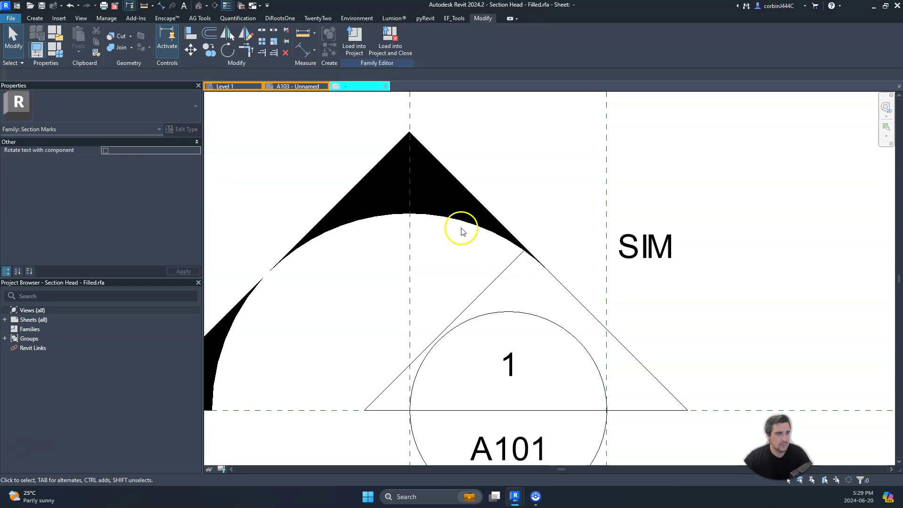
{"action": "left_click", "coordinate": [459, 228]}
{"action": "key", "text": "Delete"}
{"action": "left_click", "coordinate": [350, 223]}
{"action": "scroll", "coordinate": [386, 219], "scroll_direction": "down", "scroll_amount": 3}
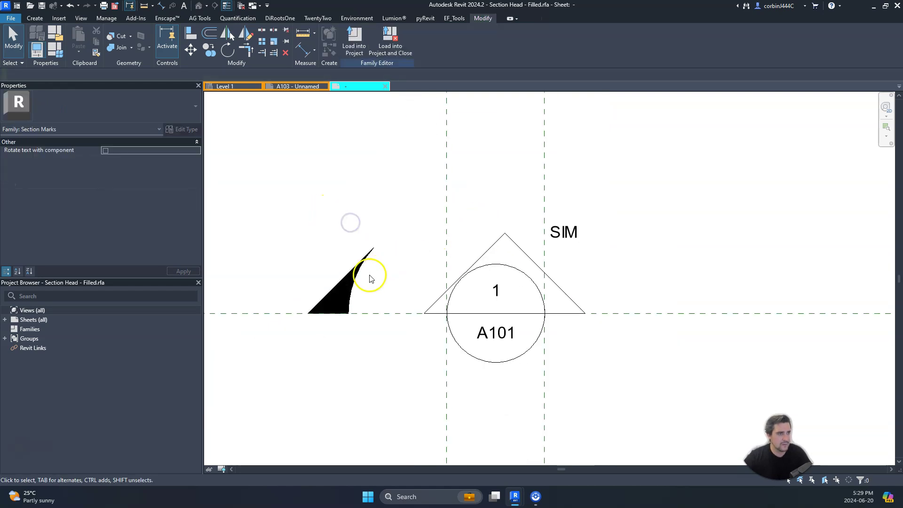
{"action": "left_click", "coordinate": [352, 280], "text": "ctrl"}
{"action": "key", "text": "Delete"}
{"action": "scroll", "coordinate": [523, 269], "scroll_direction": "up", "scroll_amount": 3}
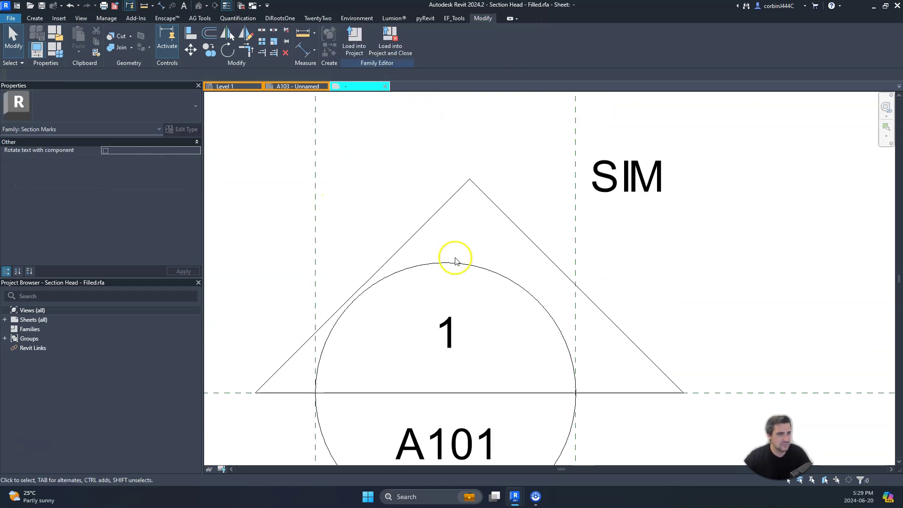
- Move the triangle's right slanted side inward until it sits tangent to the circle
{"action": "left_click", "coordinate": [519, 233]}
{"action": "scroll", "coordinate": [514, 273], "scroll_direction": "up", "scroll_amount": 1}
{"action": "scroll", "coordinate": [514, 290], "scroll_direction": "down", "scroll_amount": 3}
{"action": "scroll", "coordinate": [560, 324], "scroll_direction": "up", "scroll_amount": 2}
{"action": "scroll", "coordinate": [386, 264], "scroll_direction": "up", "scroll_amount": 1}
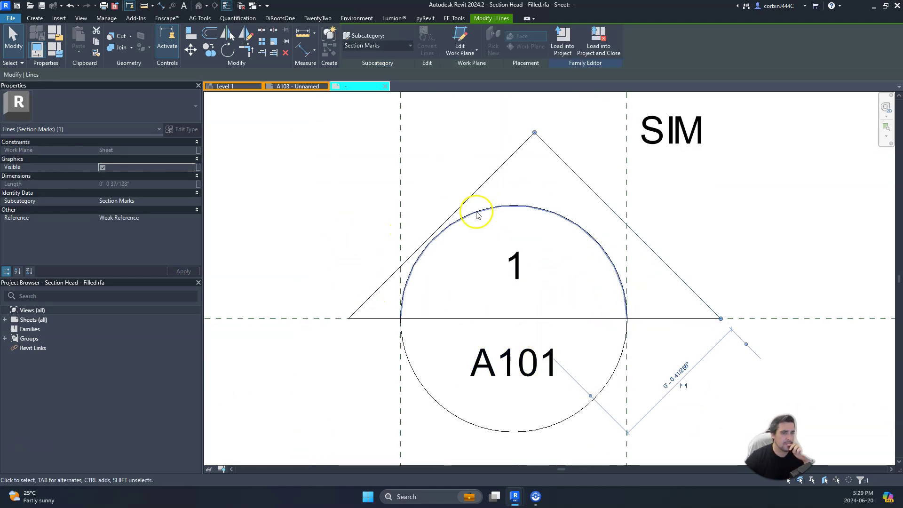
{"action": "left_click_drag", "start_coordinate": [640, 238], "coordinate": [625, 218]}
{"action": "scroll", "coordinate": [626, 217], "scroll_direction": "up", "scroll_amount": 2}
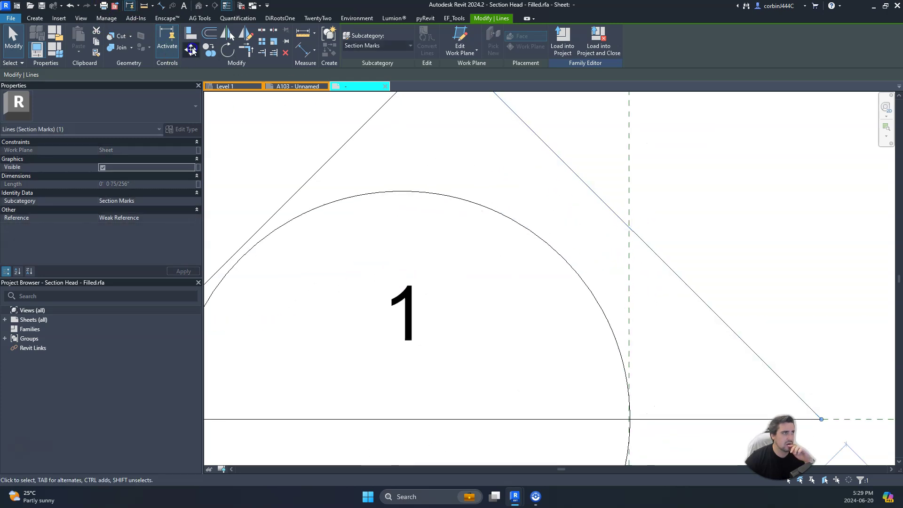
{"action": "left_click", "coordinate": [190, 49]}
{"action": "left_click", "coordinate": [633, 232]}
{"action": "left_click", "coordinate": [582, 285]}
{"action": "scroll", "coordinate": [782, 264], "scroll_direction": "down", "scroll_amount": 4}
{"action": "scroll", "coordinate": [581, 198], "scroll_direction": "up", "scroll_amount": 1}
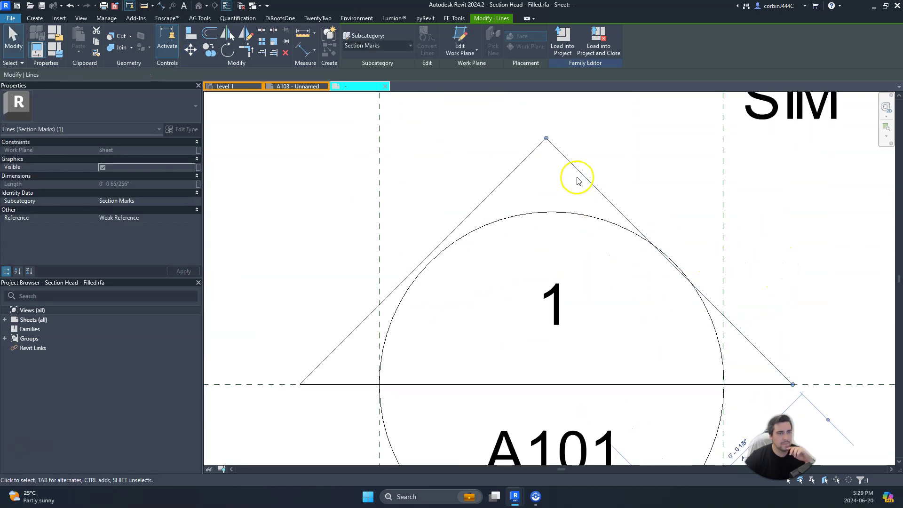
{"action": "key", "text": "Right"}
{"action": "key", "text": "Right"}
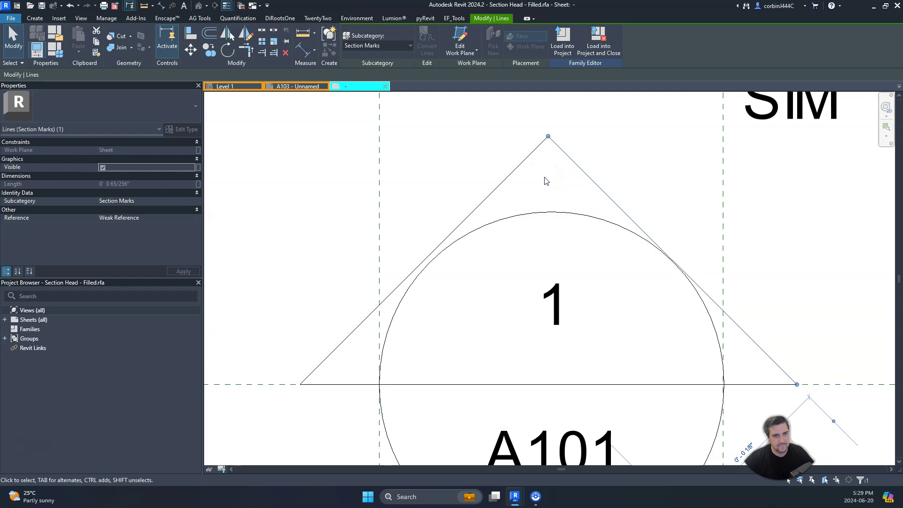
{"action": "left_click", "coordinate": [537, 178]}
- Nudge the left slanted side slightly to the right
{"action": "left_click", "coordinate": [476, 209]}
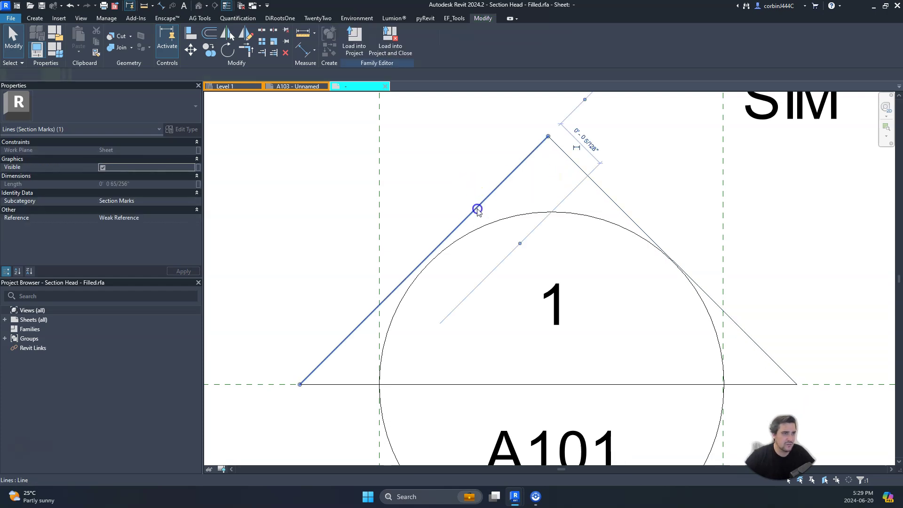
{"action": "key", "text": "Right"}
{"action": "key", "text": "Right"}
{"action": "key", "text": "Right"}
{"action": "key", "text": "Right"}
{"action": "key", "text": "Escape"}
{"action": "left_click", "coordinate": [587, 150]}
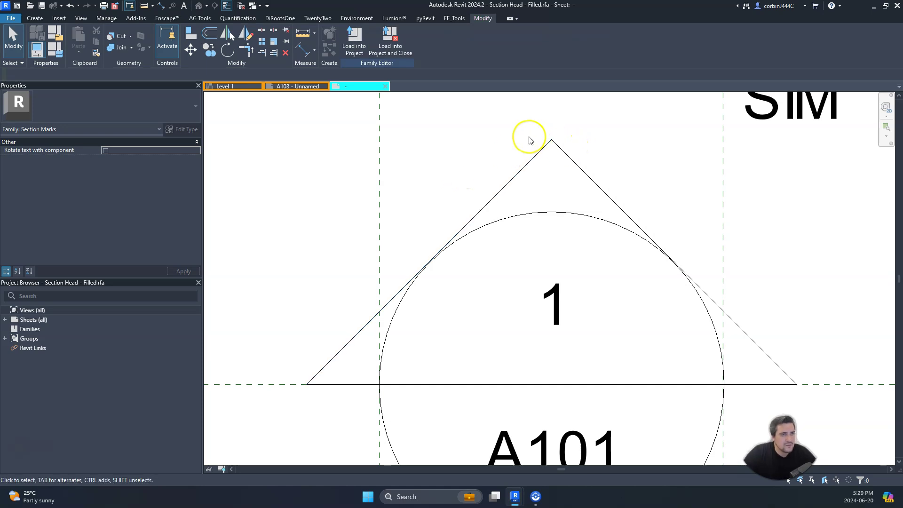
{"action": "scroll", "coordinate": [700, 328], "scroll_direction": "up", "scroll_amount": 5}
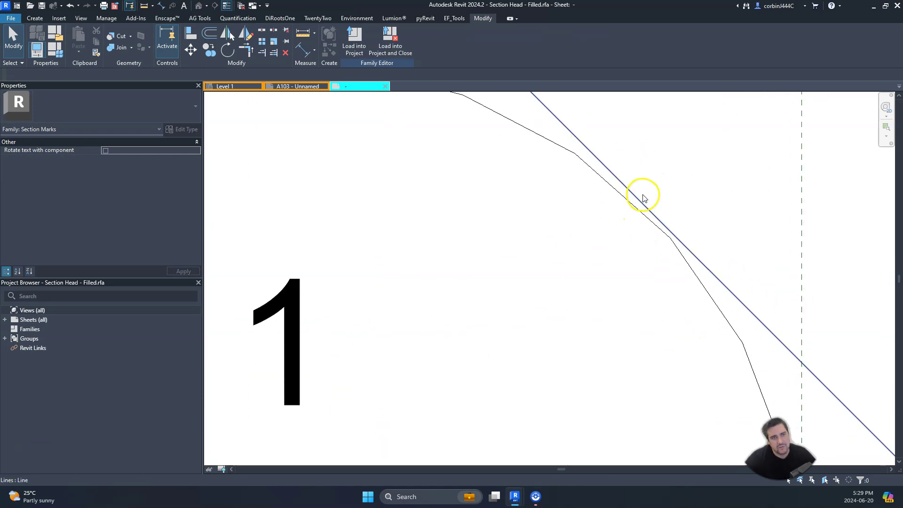
{"action": "scroll", "coordinate": [644, 210], "scroll_direction": "down", "scroll_amount": 4}
{"action": "scroll", "coordinate": [431, 209], "scroll_direction": "up", "scroll_amount": 3}
- Mirror a copy of the right slanted side about an axis through the circle top
{"action": "left_click", "coordinate": [424, 251]}
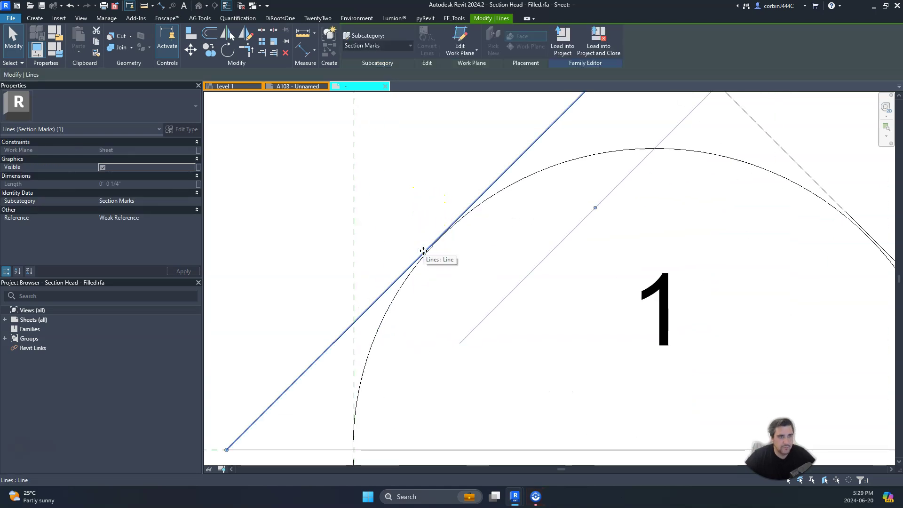
{"action": "scroll", "coordinate": [423, 250], "scroll_direction": "down", "scroll_amount": 4}
{"action": "left_click", "coordinate": [544, 194]}
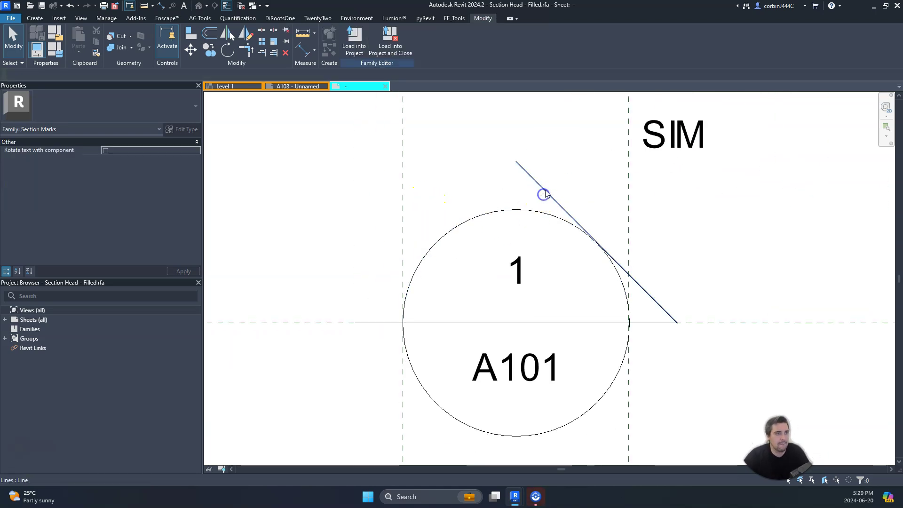
{"action": "left_click", "coordinate": [245, 34]}
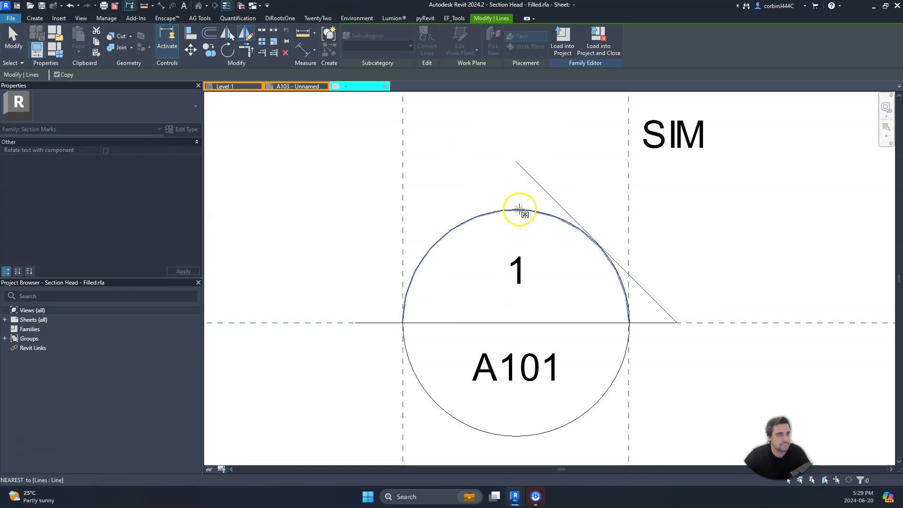
{"action": "left_click", "coordinate": [517, 210]}
{"action": "left_click", "coordinate": [518, 191]}
{"action": "key", "text": "Escape"}
- Trim/Extend the two sides to a corner so they meet at the apex
{"action": "scroll", "coordinate": [400, 235], "scroll_direction": "up", "scroll_amount": 2}
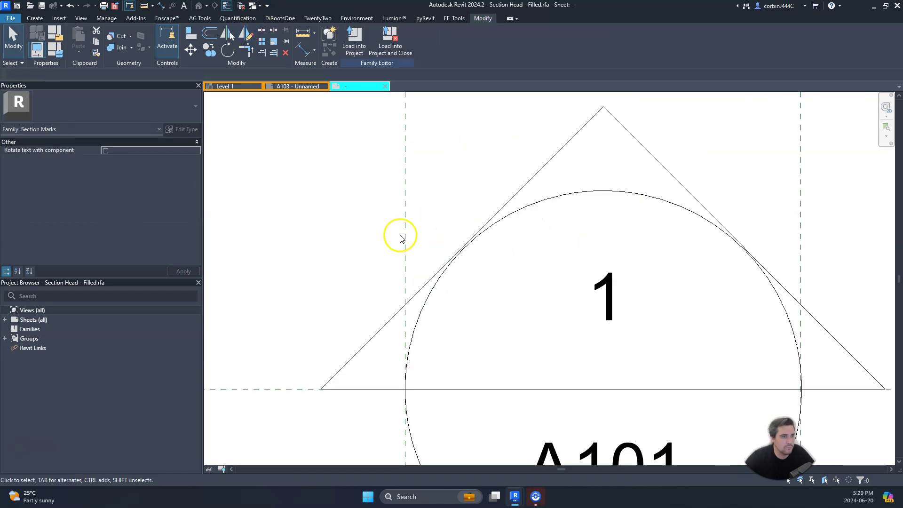
{"action": "left_click", "coordinate": [238, 51]}
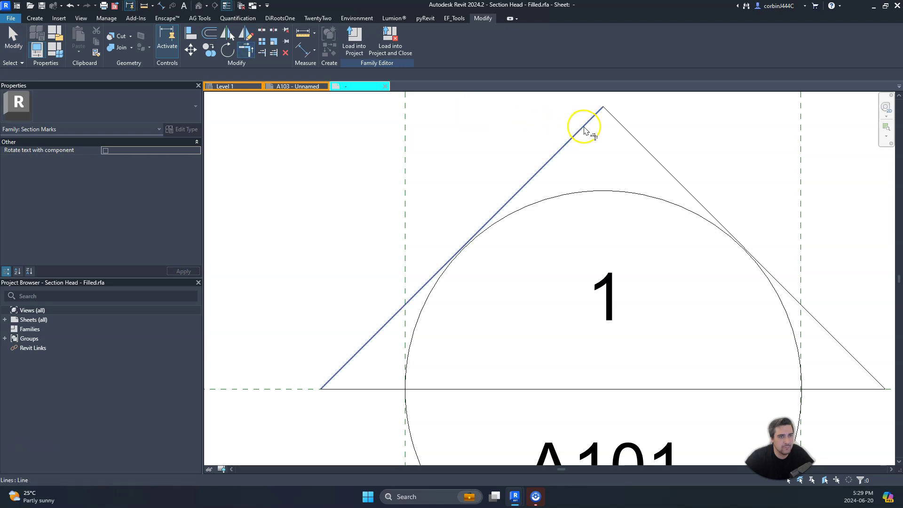
{"action": "left_click", "coordinate": [614, 128]}
{"action": "key", "text": "Escape"}
{"action": "key", "text": "Escape"}
{"action": "scroll", "coordinate": [426, 217], "scroll_direction": "down", "scroll_amount": 3}
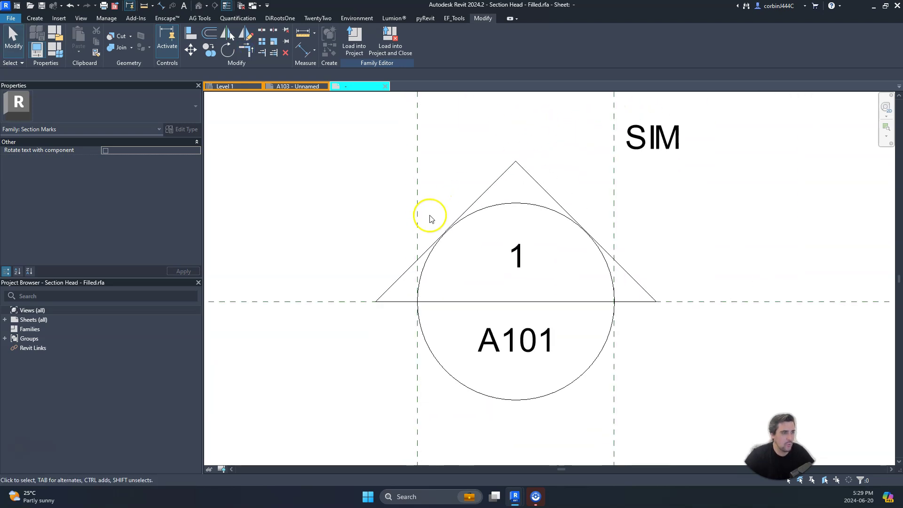
- Sketch a solid filled region by picking the triangle base, upper circle arc and both sides
{"action": "left_click", "coordinate": [40, 20]}
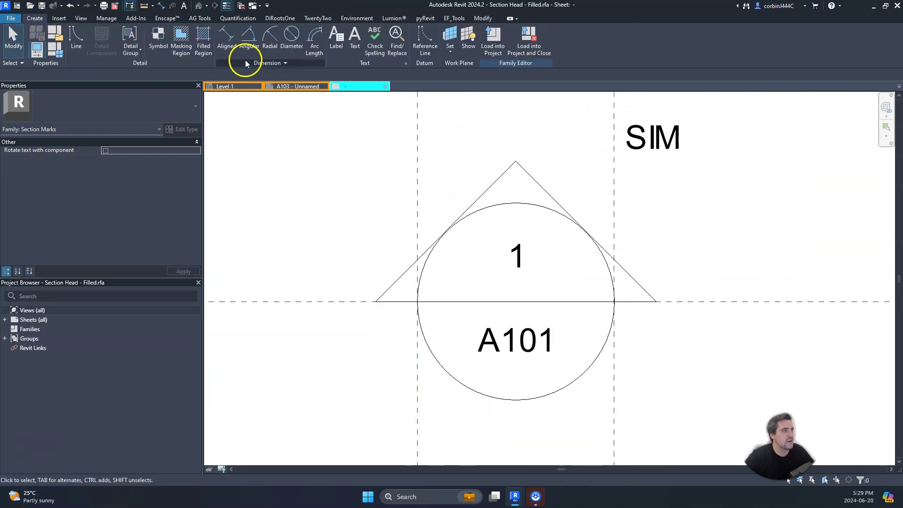
{"action": "left_click", "coordinate": [204, 38]}
{"action": "left_click", "coordinate": [391, 52]}
{"action": "left_click", "coordinate": [394, 302]}
{"action": "left_click", "coordinate": [428, 266]}
{"action": "left_click", "coordinate": [426, 255]}
{"action": "left_click", "coordinate": [528, 178]}
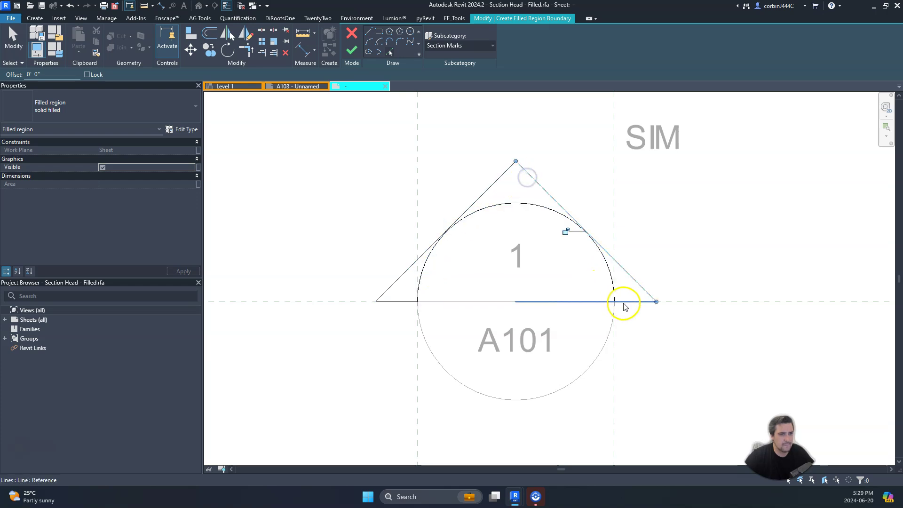
- Trim the base against the upper arc and finish the sketch as a filled region
{"action": "left_click", "coordinate": [245, 49]}
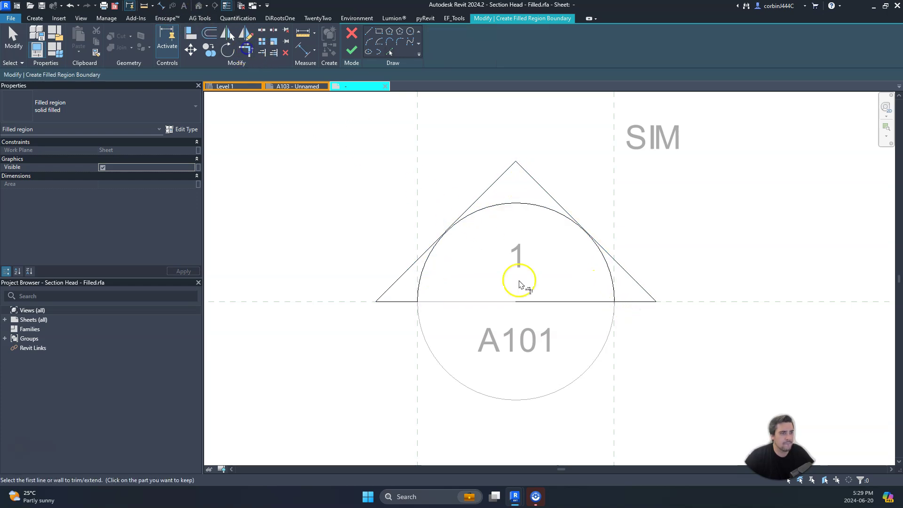
{"action": "left_click", "coordinate": [625, 303]}
{"action": "left_click", "coordinate": [615, 295]}
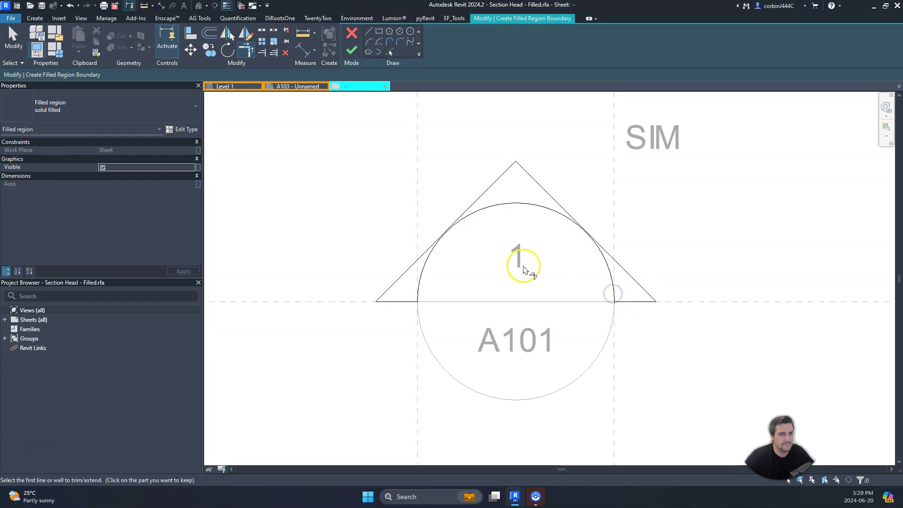
{"action": "key", "text": "Escape"}
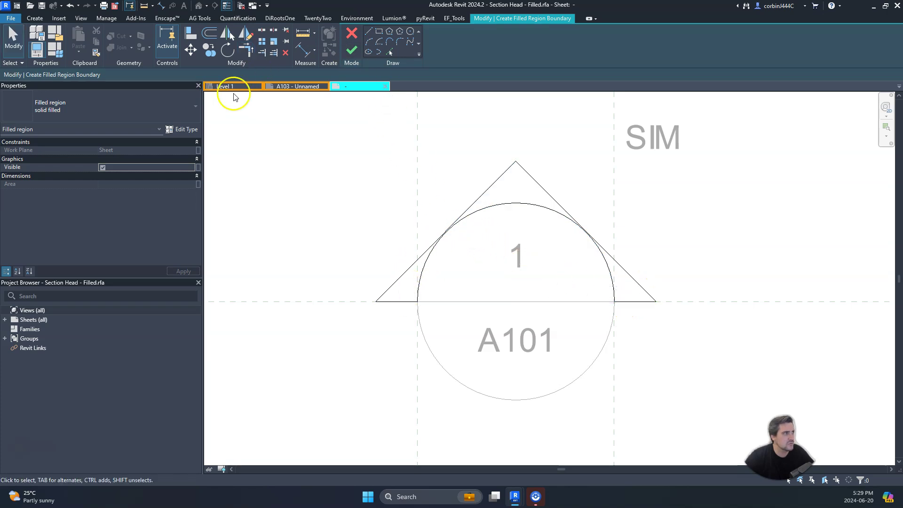
{"action": "left_click", "coordinate": [351, 52]}
{"action": "left_click", "coordinate": [460, 292]}
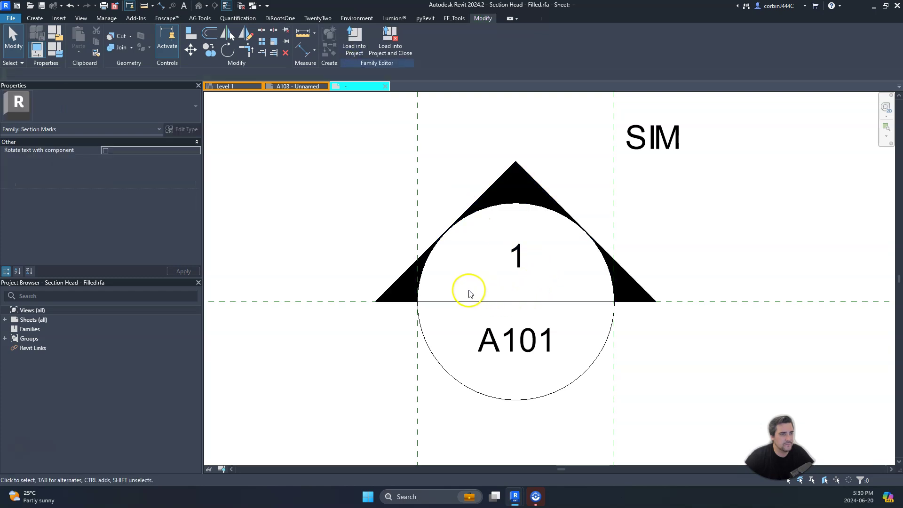
- Extend the section head's base line to the arrow's left tip
{"action": "left_click", "coordinate": [433, 302]}
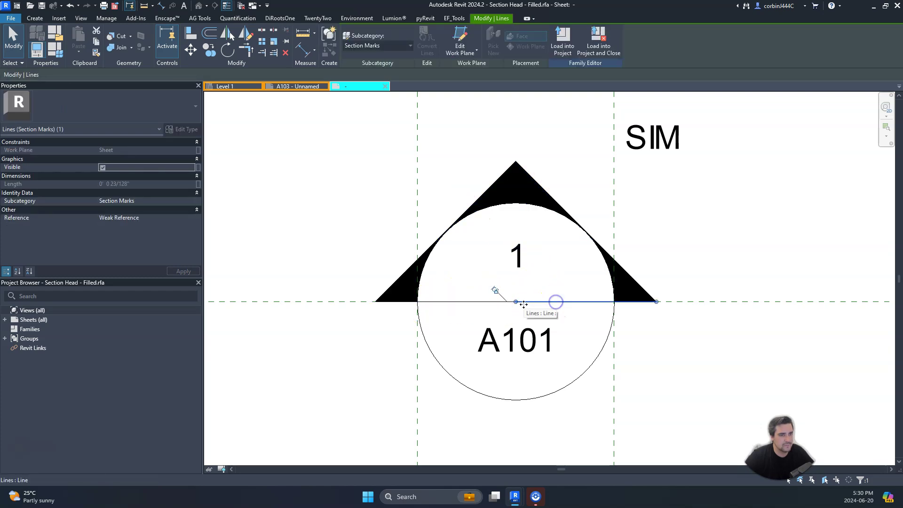
{"action": "mouse_move", "coordinate": [480, 299]}
{"action": "left_mouse_down"}
{"action": "mouse_move", "coordinate": [549, 302]}
{"action": "mouse_move", "coordinate": [488, 299]}
{"action": "left_mouse_up"}
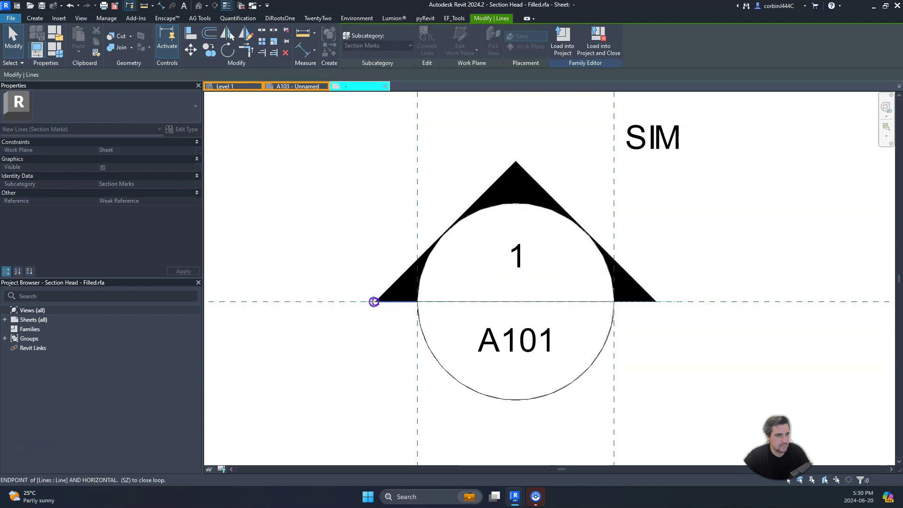
{"action": "left_click", "coordinate": [621, 316]}
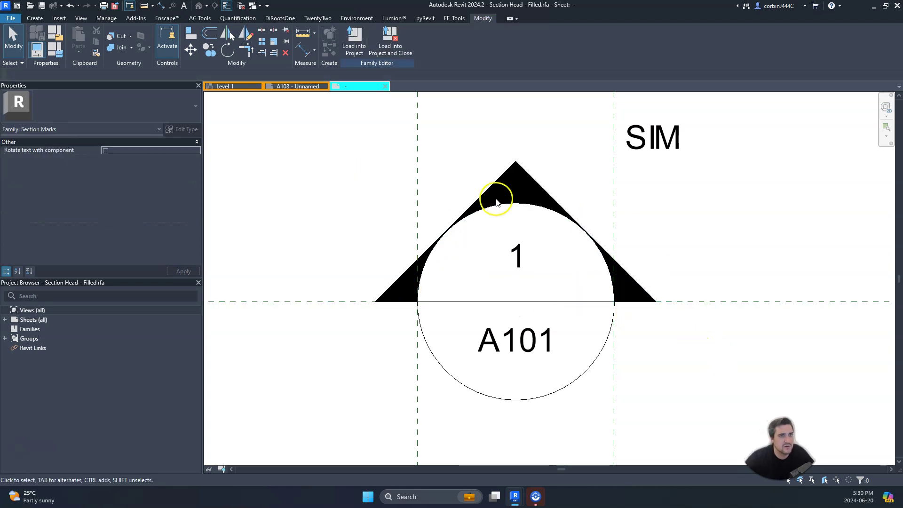
- Move the SIM label down beside the section symbol
{"action": "scroll", "coordinate": [543, 212], "scroll_direction": "down", "scroll_amount": 2}
{"action": "left_click_drag", "start_coordinate": [571, 189], "coordinate": [570, 234]}
{"action": "left_click", "coordinate": [289, 162]}
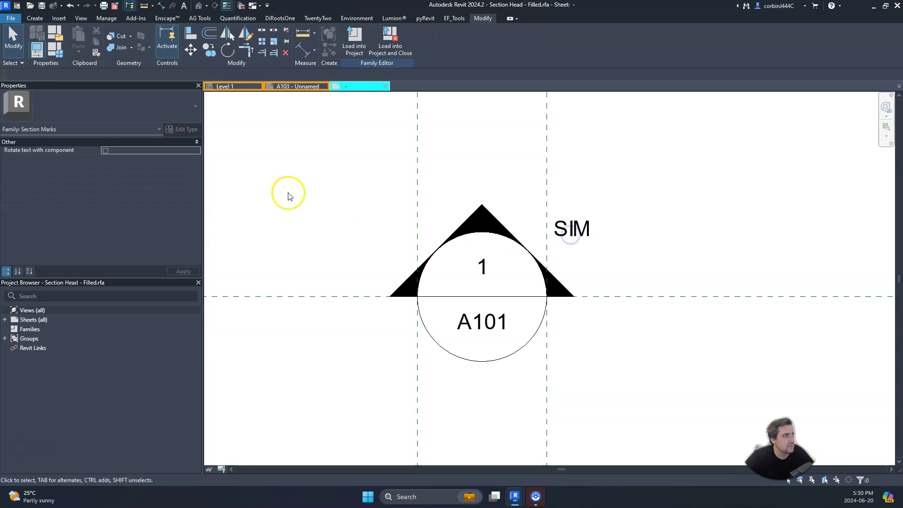
- Save Section Head - Filled under its current name and load it, overwriting the existing version and parameters
{"action": "left_click", "coordinate": [386, 51]}
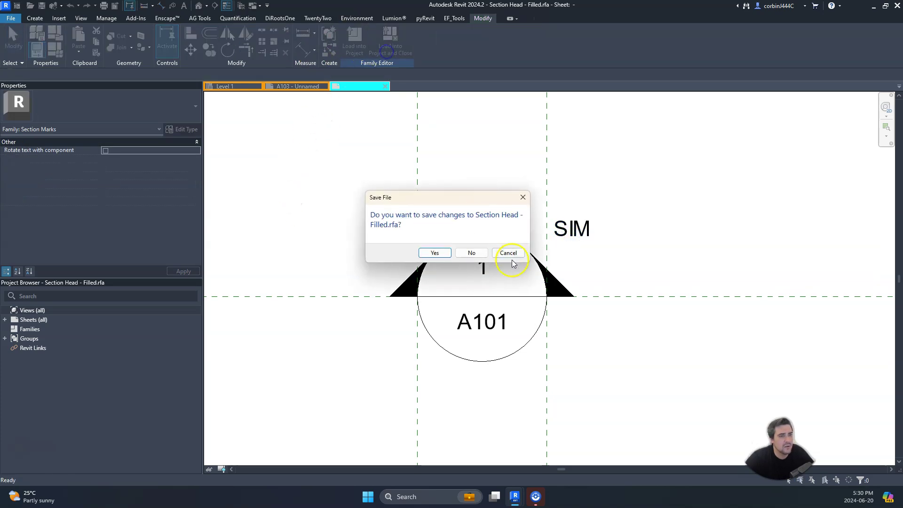
{"action": "left_click", "coordinate": [436, 253]}
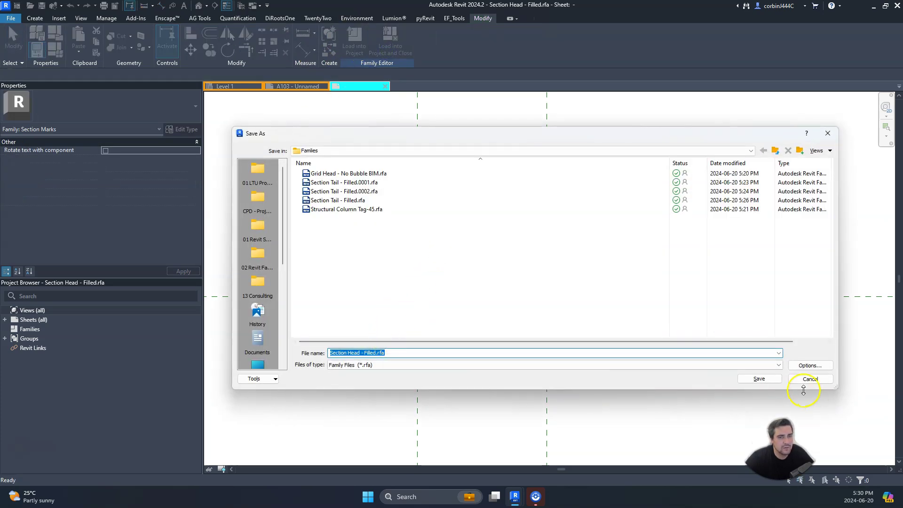
{"action": "left_click", "coordinate": [776, 382]}
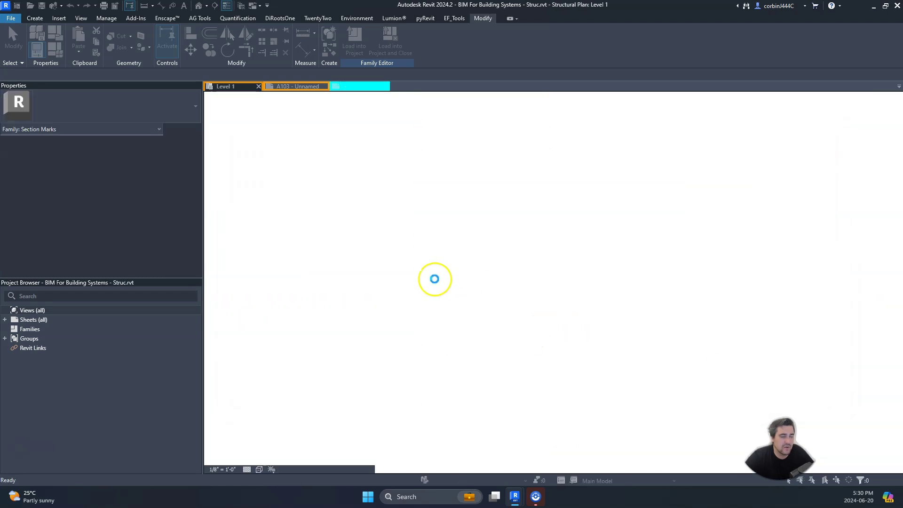
{"action": "left_click", "coordinate": [461, 242]}
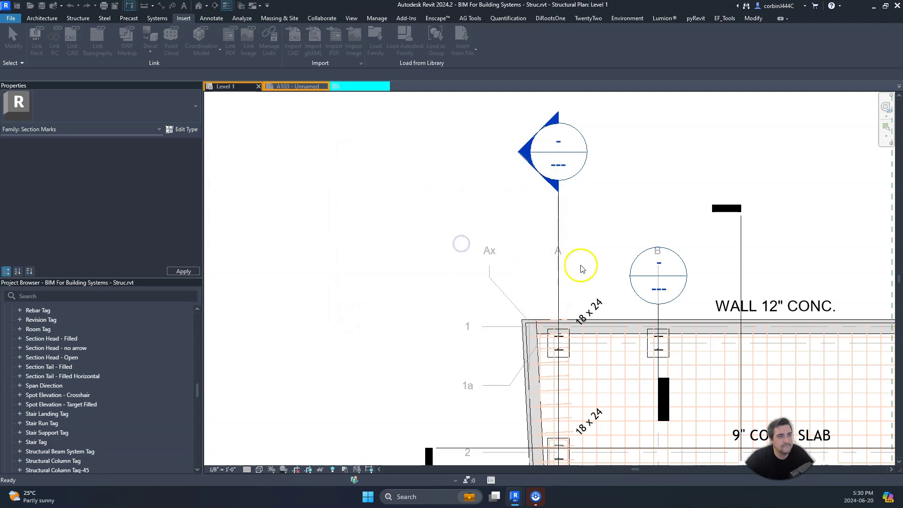
{"action": "scroll", "coordinate": [558, 163], "scroll_direction": "up", "scroll_amount": 2}
{"action": "left_click", "coordinate": [547, 216]}
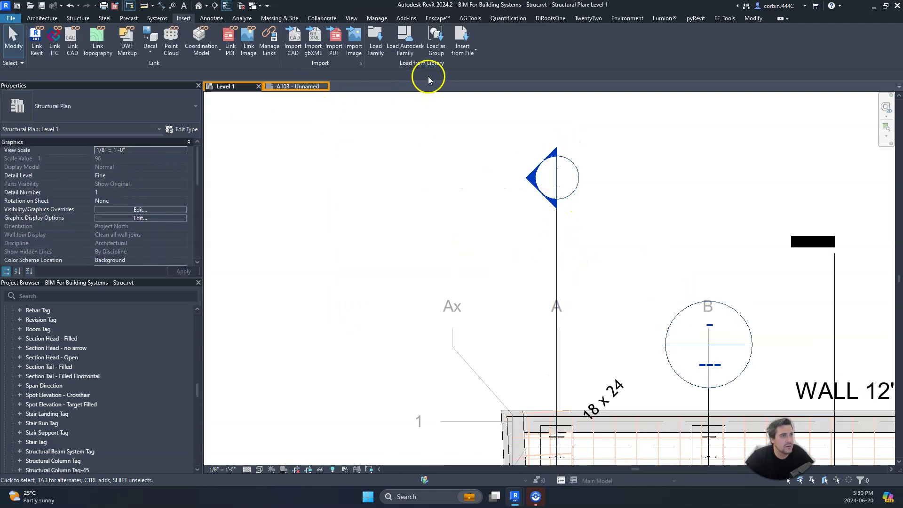
- Open Section Head - Filled from the Project Browser for editing and check its base line
{"action": "right_click", "coordinate": [64, 342]}
{"action": "left_click", "coordinate": [80, 374]}
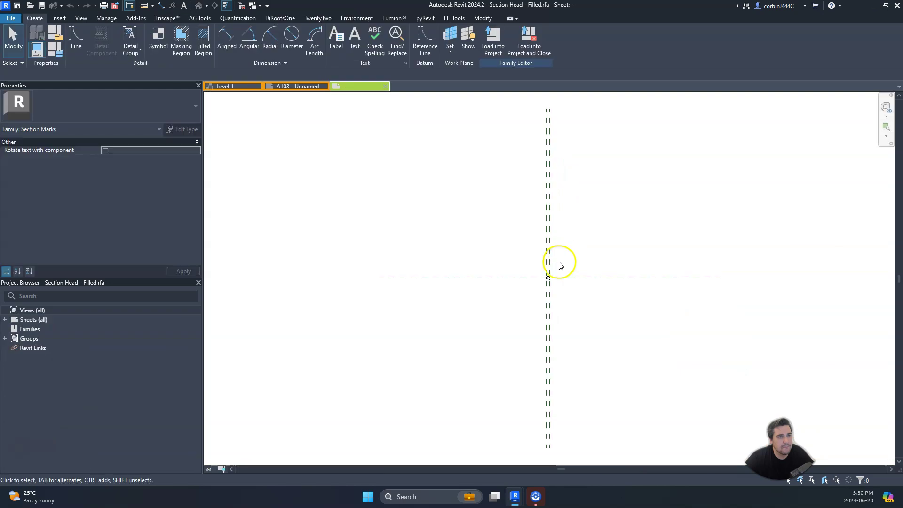
{"action": "scroll", "coordinate": [548, 277], "scroll_direction": "up", "scroll_amount": 10}
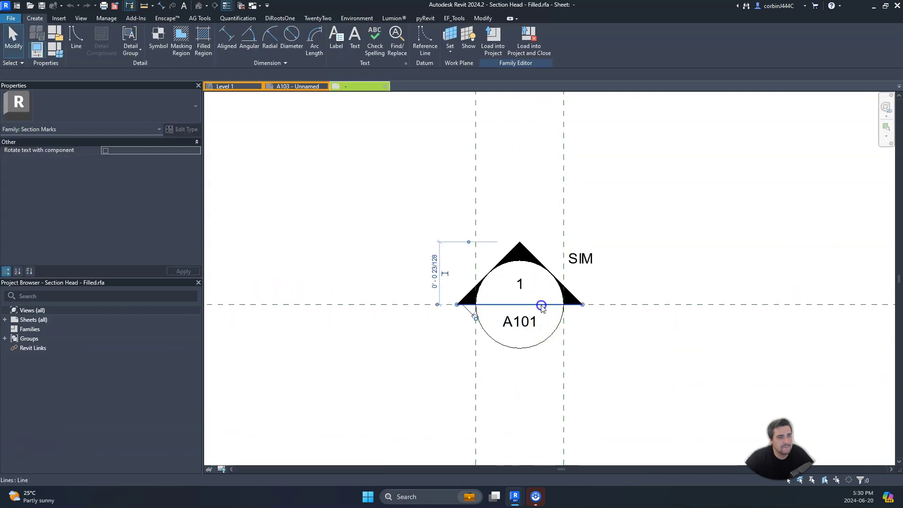
{"action": "left_click", "coordinate": [541, 306]}
{"action": "key", "text": "Escape"}
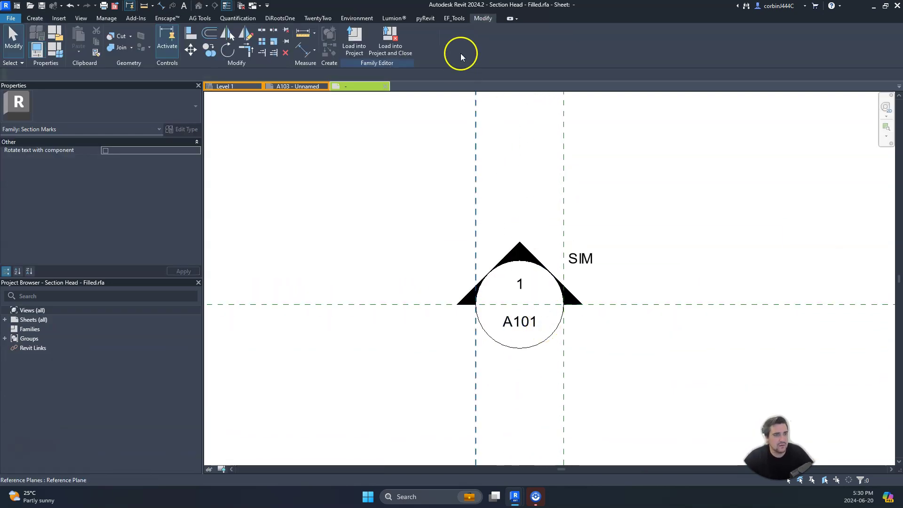
- Save the family changes and load it back into the project, replacing the existing file
{"action": "left_click", "coordinate": [406, 47]}
{"action": "left_click", "coordinate": [436, 254]}
{"action": "left_click", "coordinate": [439, 253]}
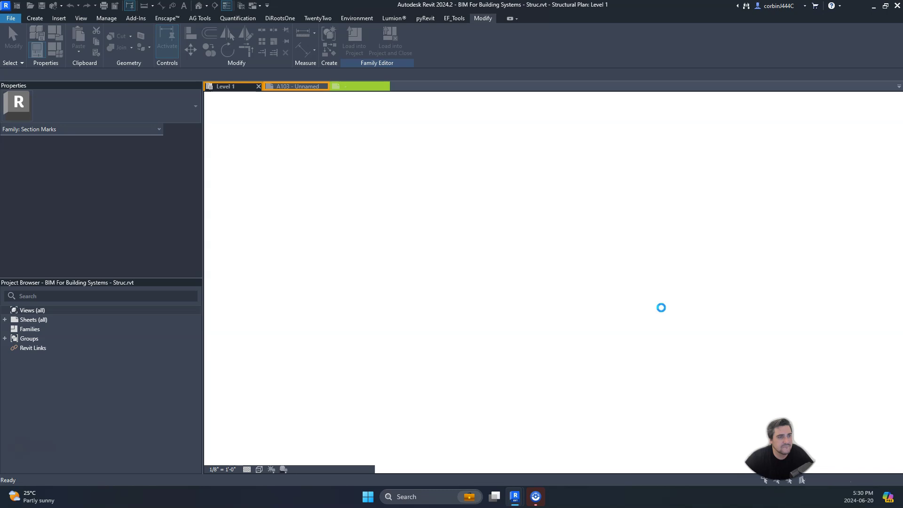
- Overwrite the existing section head family and its parameter values in the project
{"action": "left_click", "coordinate": [375, 242]}
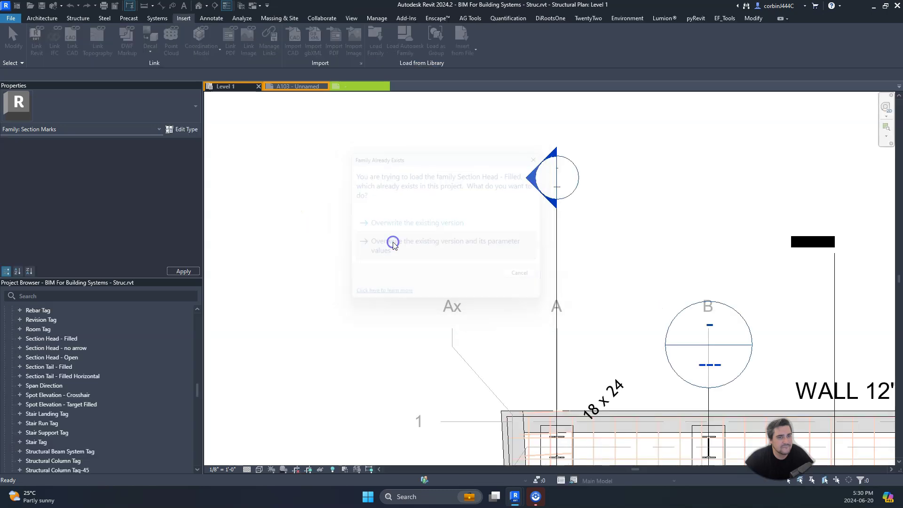
{"action": "scroll", "coordinate": [520, 174], "scroll_direction": "down", "scroll_amount": 3}
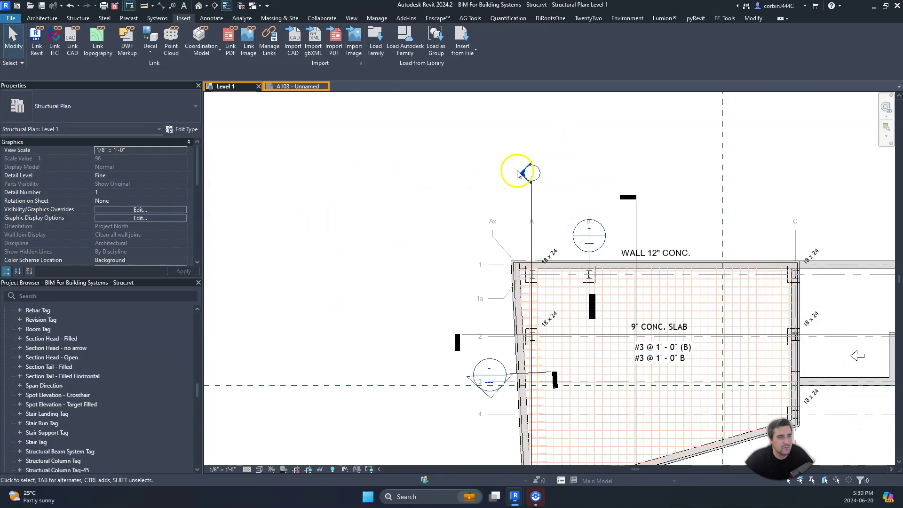
{"action": "scroll", "coordinate": [521, 188], "scroll_direction": "up", "scroll_amount": 2}
{"action": "left_click", "coordinate": [538, 162]}
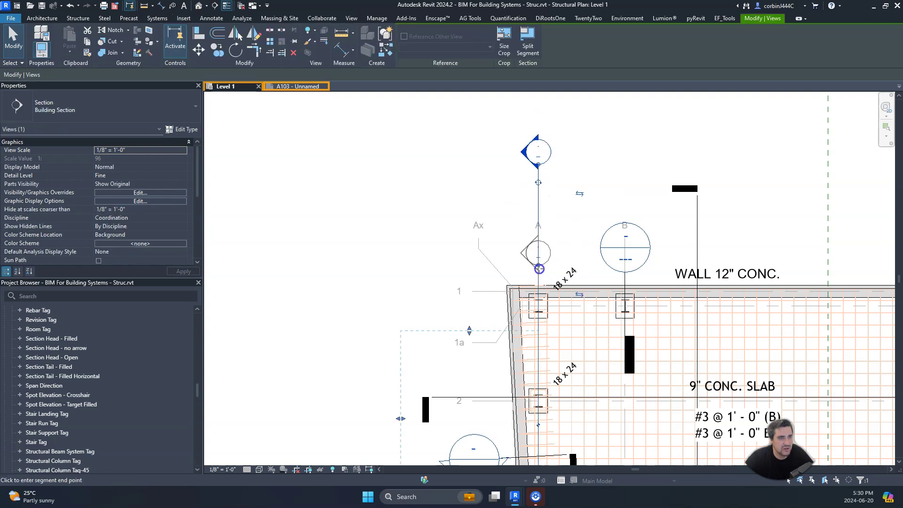
{"action": "left_click", "coordinate": [557, 174]}
{"action": "scroll", "coordinate": [557, 174], "scroll_direction": "down", "scroll_amount": 2}
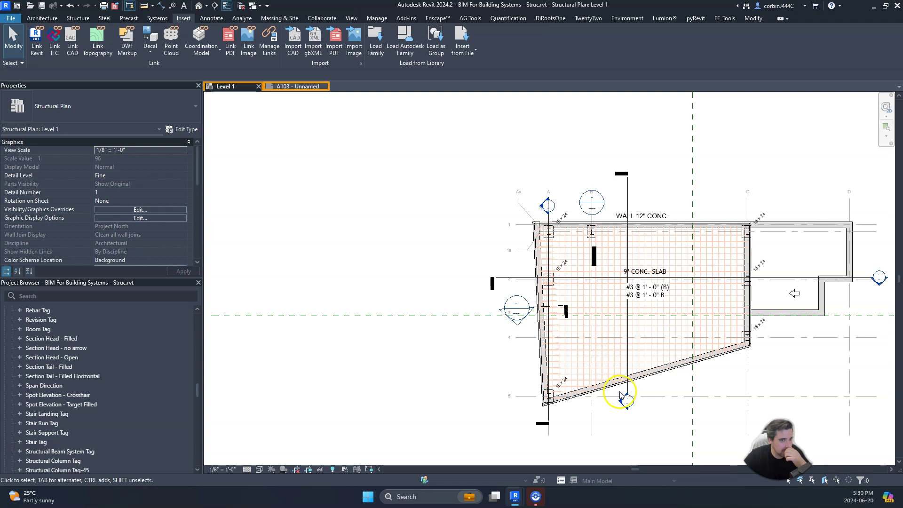
- Pull the slab section's bottom head up toward the slab edge
{"action": "left_click", "coordinate": [627, 186]}
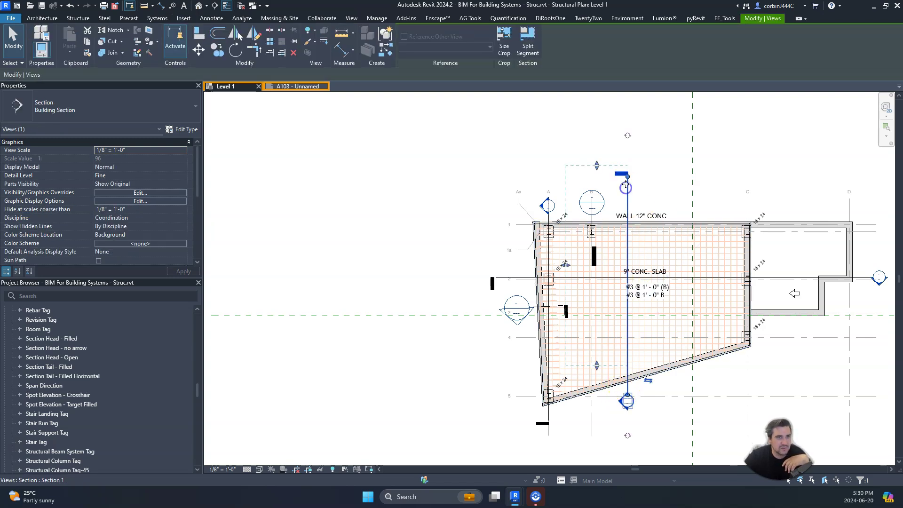
{"action": "scroll", "coordinate": [629, 445], "scroll_direction": "up", "scroll_amount": 3}
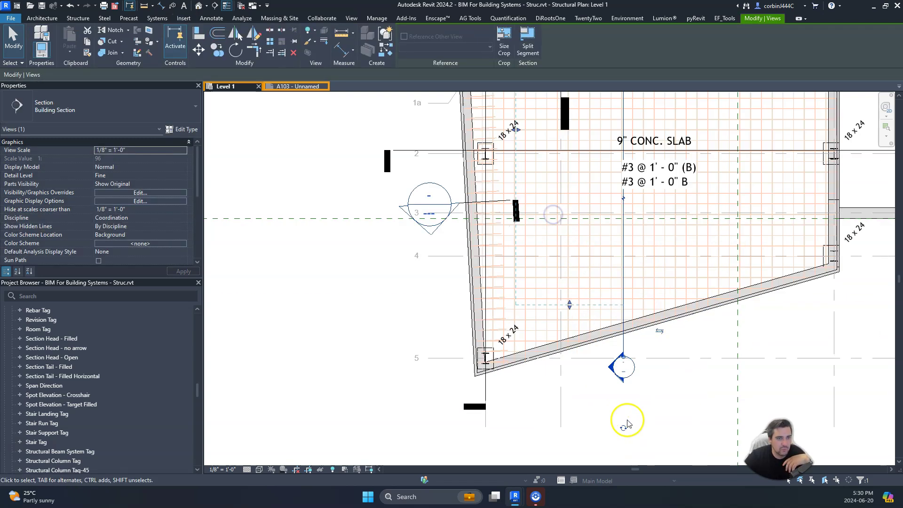
{"action": "left_click_drag", "start_coordinate": [622, 399], "coordinate": [618, 419]}
{"action": "left_click", "coordinate": [618, 419]}
{"action": "left_click", "coordinate": [654, 182]}
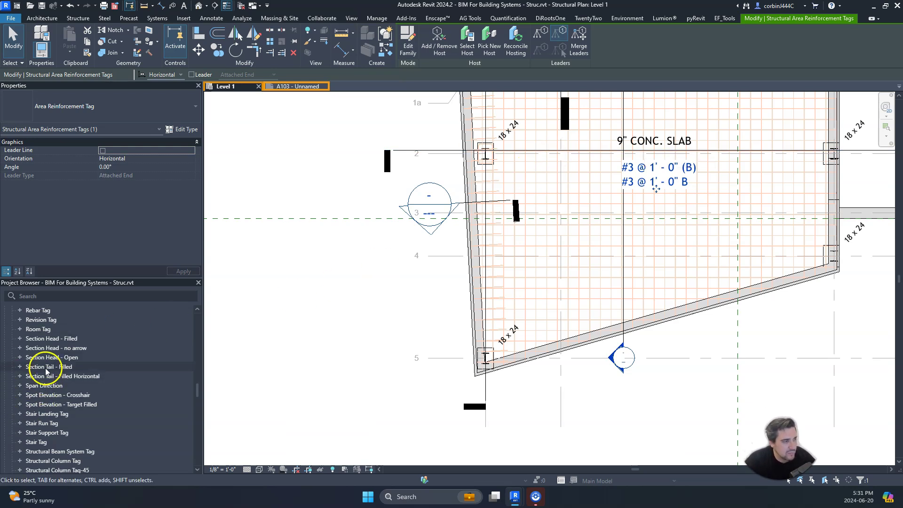
- Show the Annotation Symbols category under Families in the Project Browser
{"action": "scroll", "coordinate": [45, 376], "scroll_direction": "up", "scroll_amount": 10}
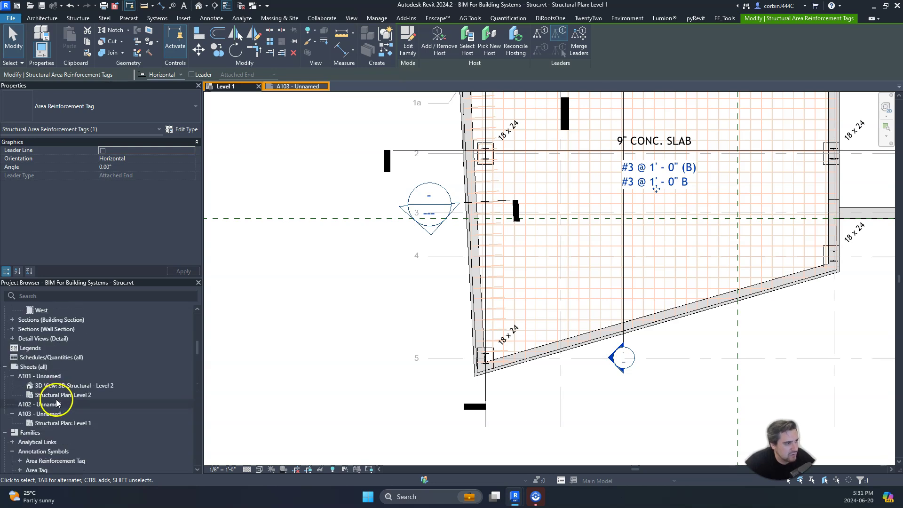
{"action": "scroll", "coordinate": [52, 400], "scroll_direction": "down", "scroll_amount": 5}
{"action": "left_click", "coordinate": [24, 338]}
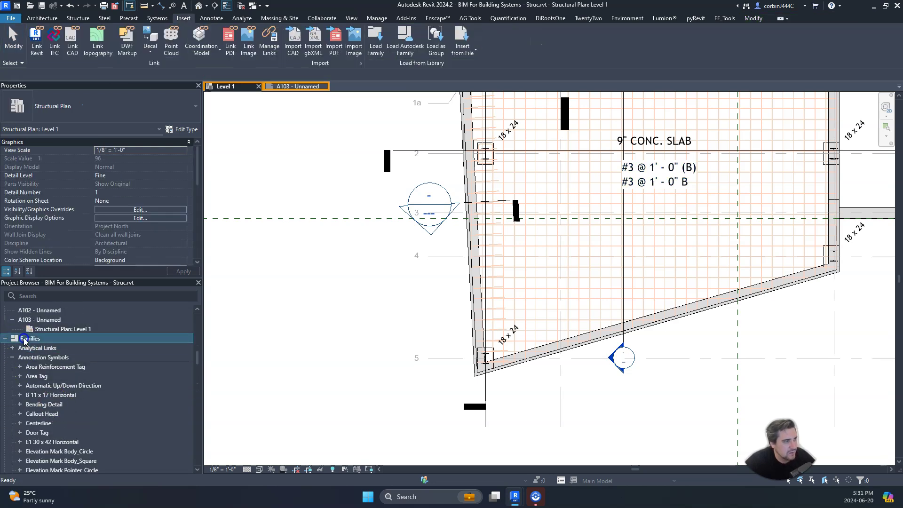
{"action": "left_click", "coordinate": [24, 358]}
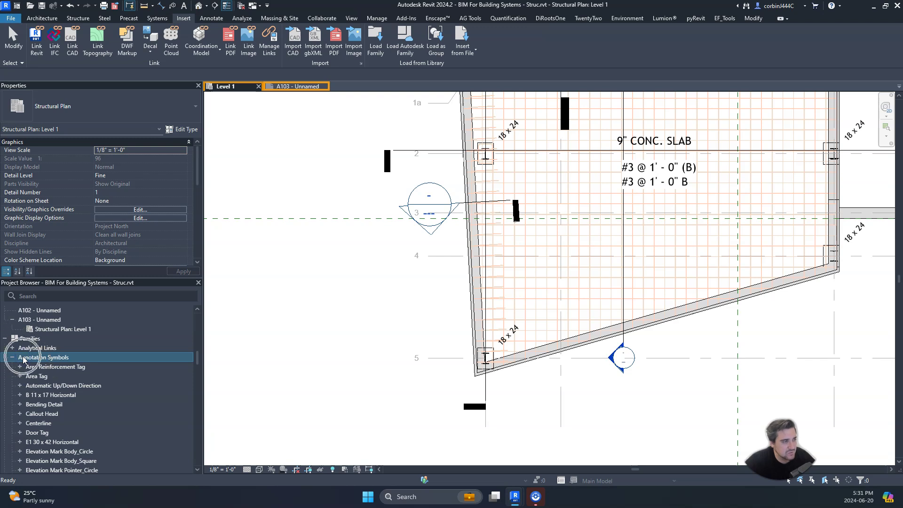